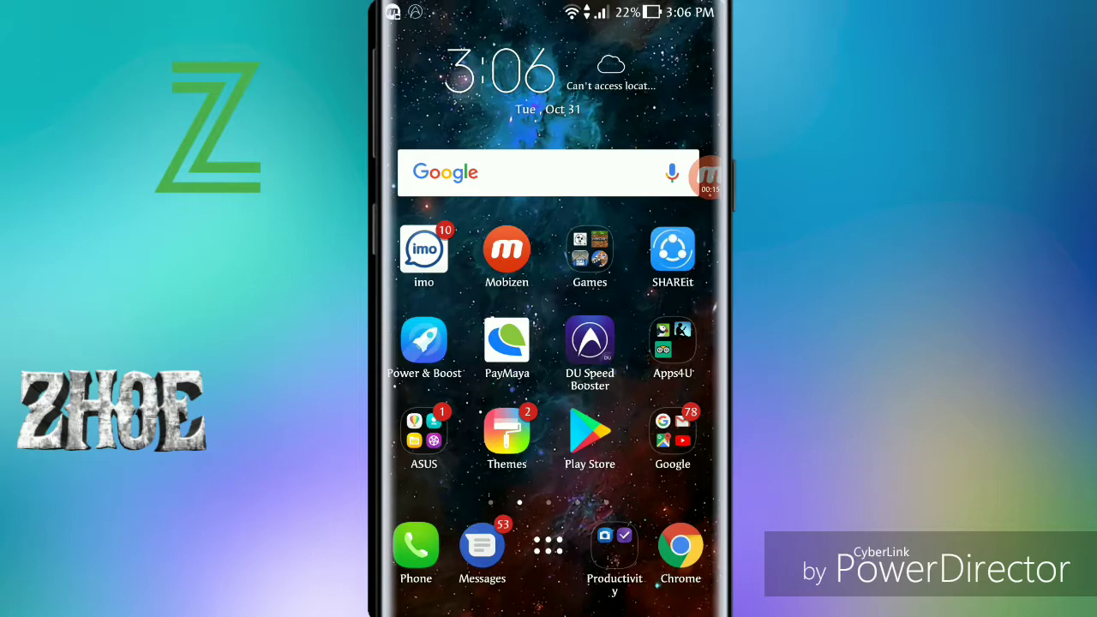
# - Open PixelLab and replace the default 'New Text' with 'zhoe'
pyautogui.click(549, 546)
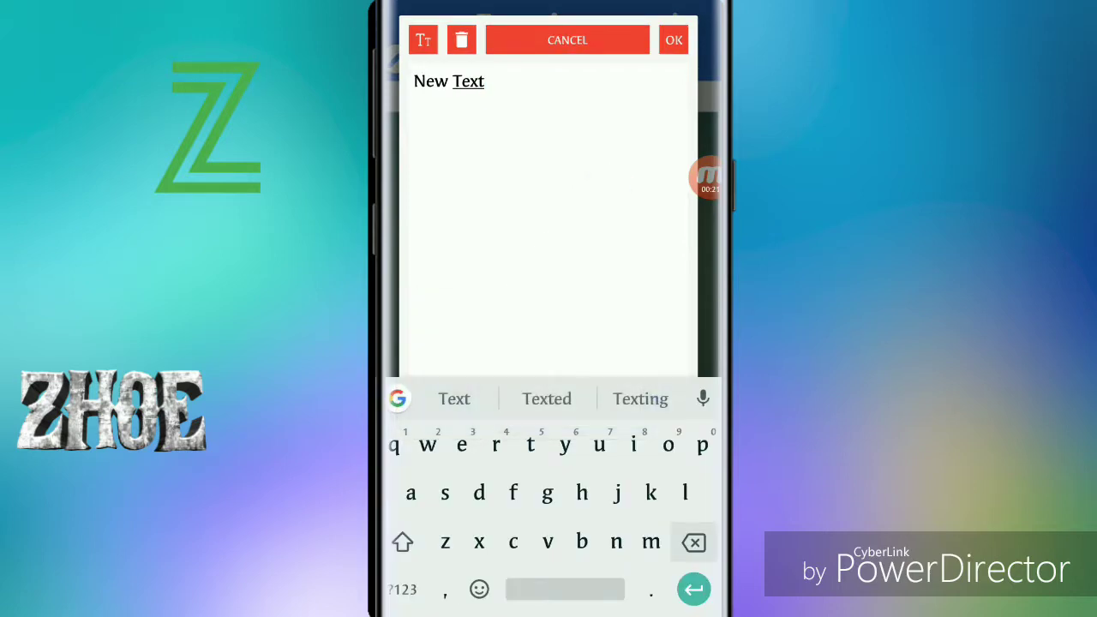
pyautogui.press('BackSpace')
pyautogui.press('BackSpace')
pyautogui.press('BackSpace')
pyautogui.press('BackSpace')
pyautogui.press('BackSpace')
pyautogui.press('BackSpace')
pyautogui.moveTo(444, 542); pyautogui.dragTo(660, 469)
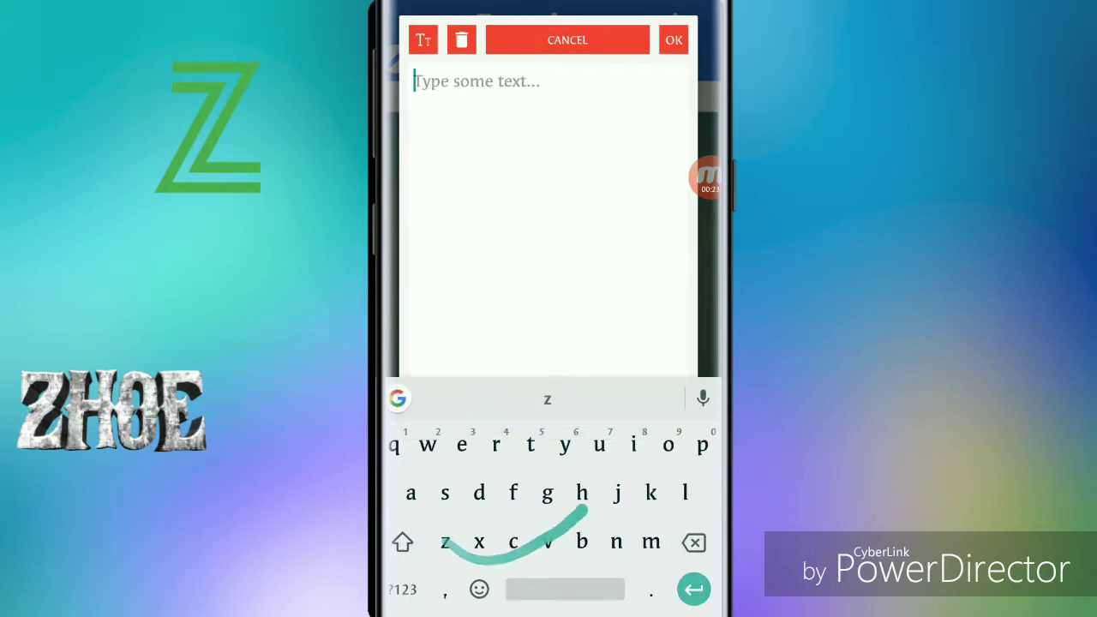
pyautogui.write('zhoe')
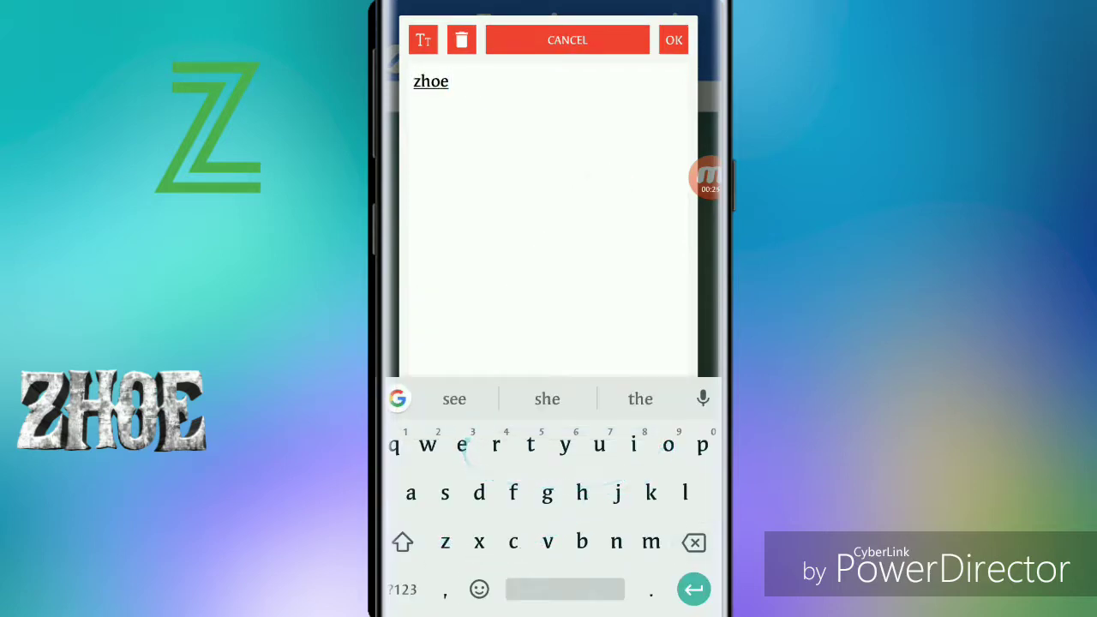
pyautogui.click(673, 40)
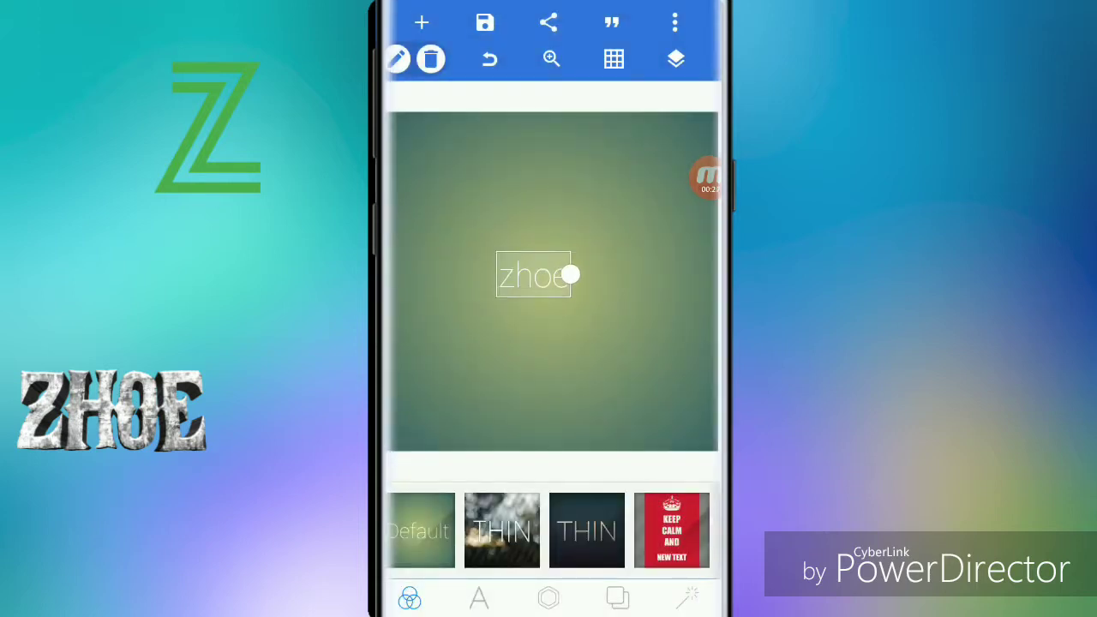
# - Set the zhoe text in the Evogria font from My Fonts
pyautogui.click(478, 597)
pyautogui.moveTo(668, 527); pyautogui.dragTo(428, 527)
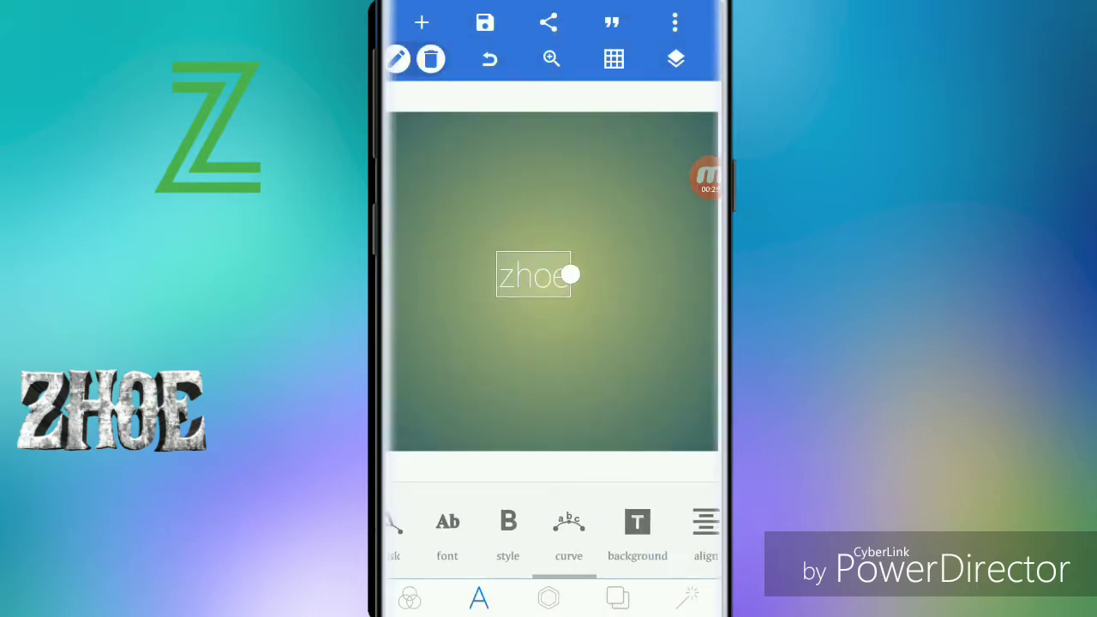
pyautogui.moveTo(651, 527)
pyautogui.mouseDown()
pyautogui.moveTo(451, 527)
pyautogui.moveTo(591, 527)
pyautogui.mouseUp()
pyautogui.click(424, 522)
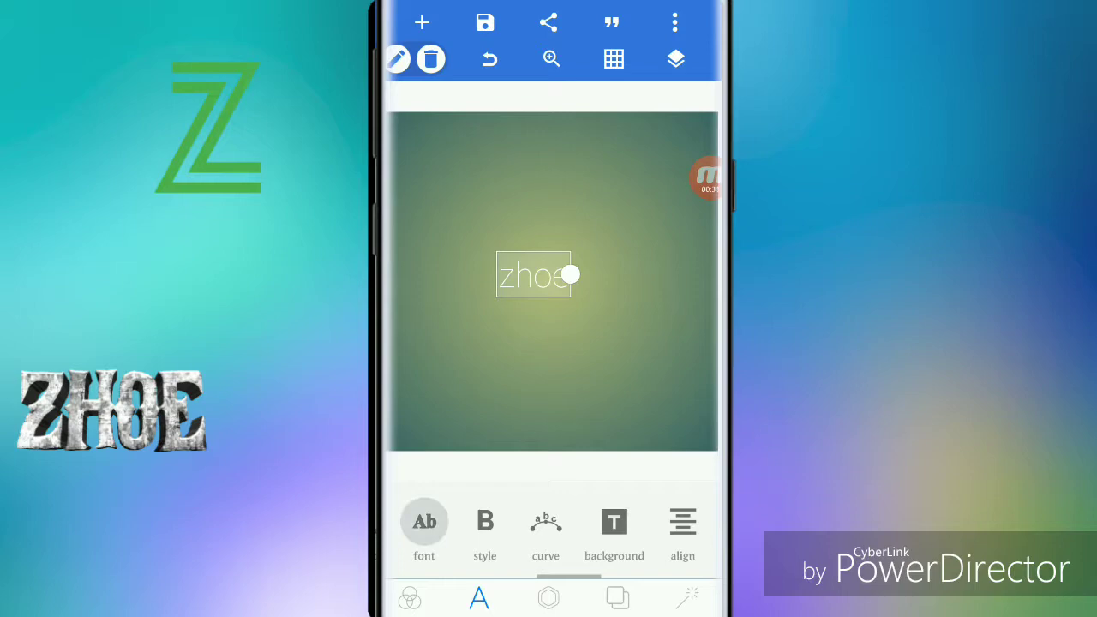
pyautogui.click(548, 92)
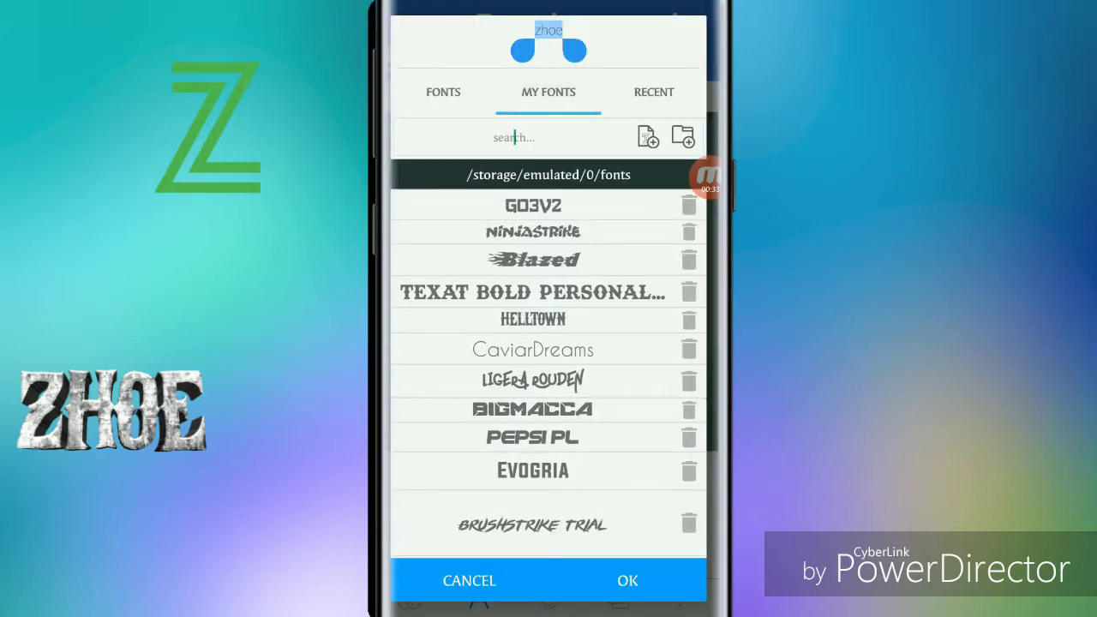
pyautogui.click(533, 470)
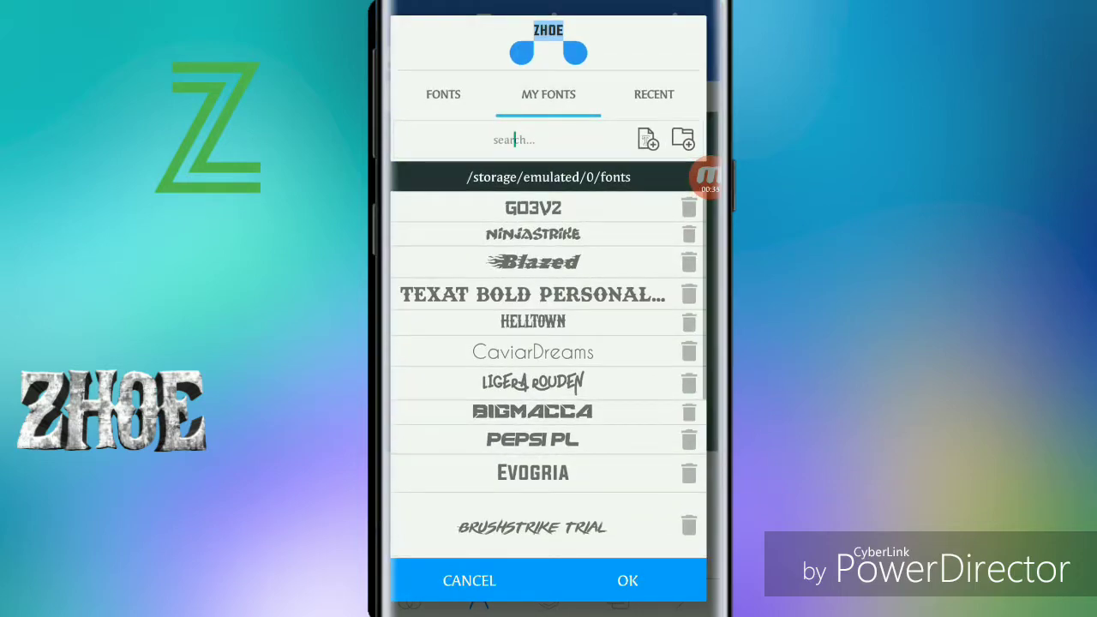
pyautogui.click(627, 580)
# - Widen the ZHOE letter spacing to 19
pyautogui.hscroll(5, 548, 527)
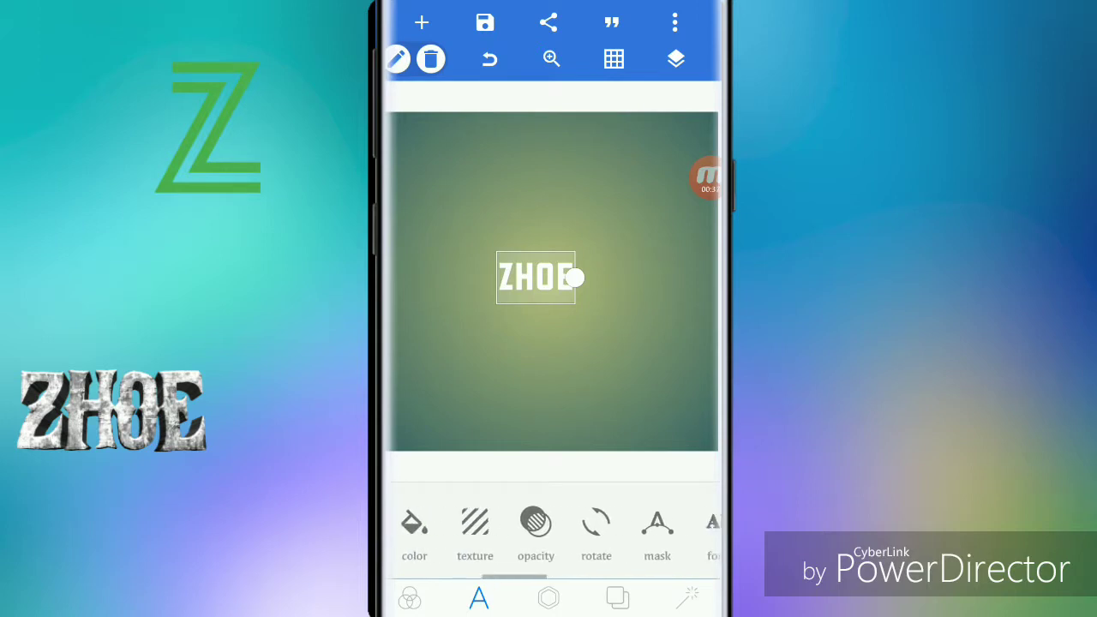
pyautogui.hscroll(5, 549, 527)
pyautogui.hscroll(-2, 548, 527)
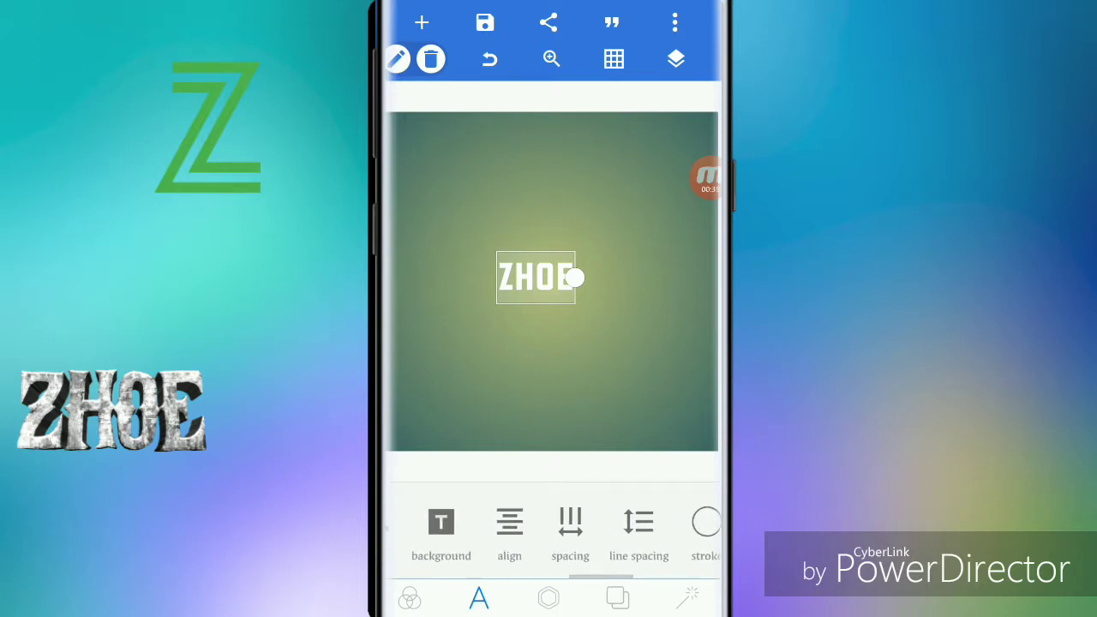
pyautogui.click(569, 525)
pyautogui.moveTo(474, 573); pyautogui.dragTo(503, 573)
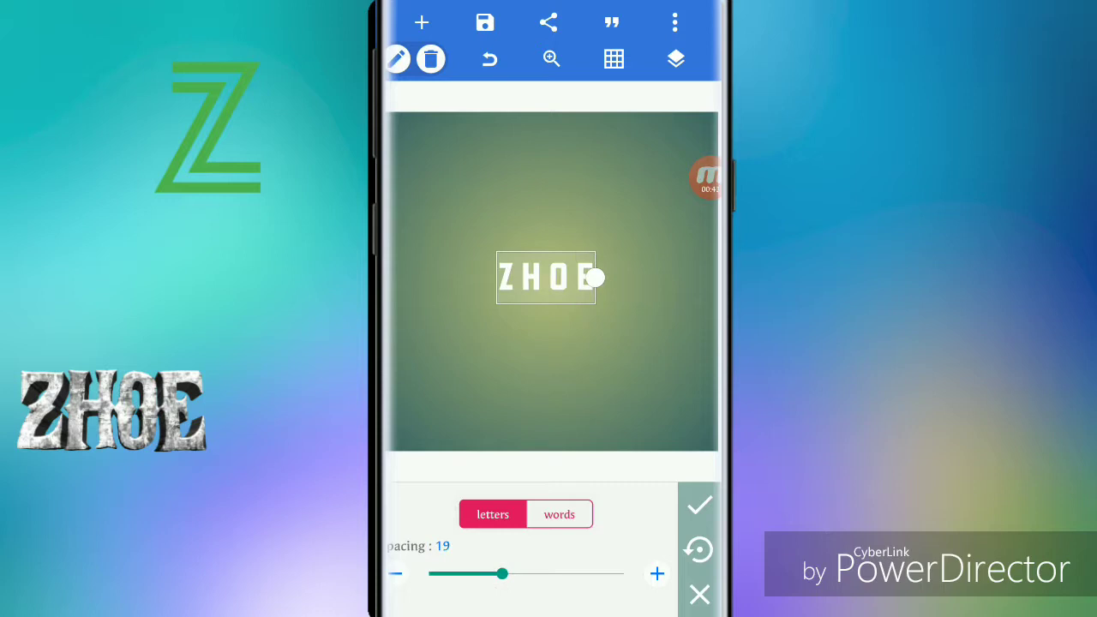
pyautogui.click(699, 506)
# - Centre ZHOE vertically and horizontally on the canvas
pyautogui.hscroll(-5, 548, 527)
pyautogui.hscroll(-5, 548, 527)
pyautogui.hscroll(-2, 549, 527)
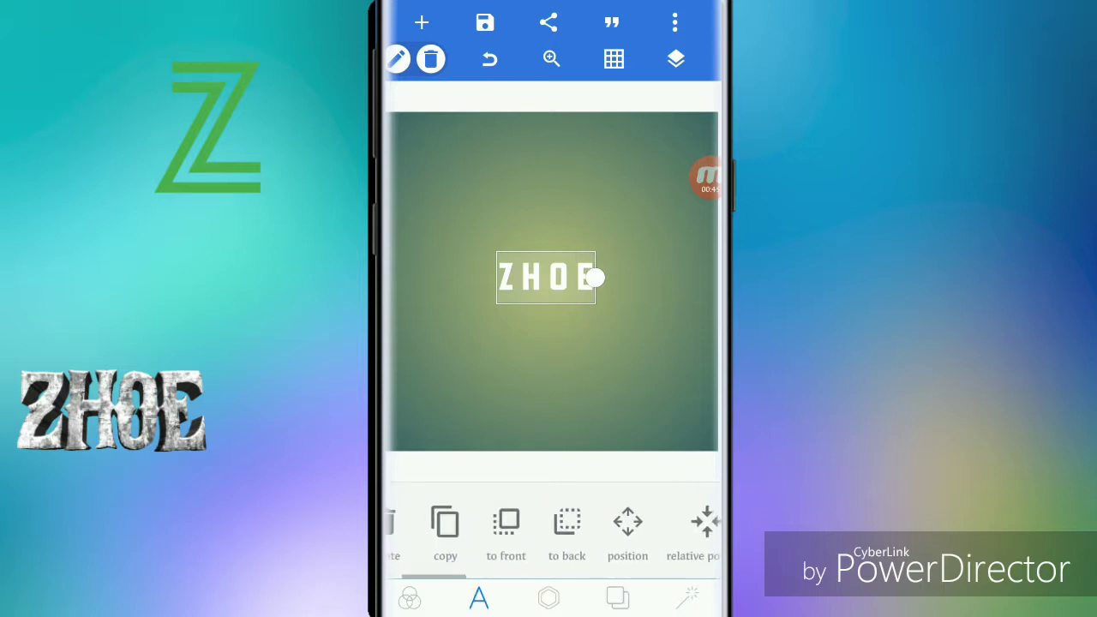
pyautogui.hscroll(-2, 548, 527)
pyautogui.hscroll(2, 548, 527)
pyautogui.hscroll(2, 548, 527)
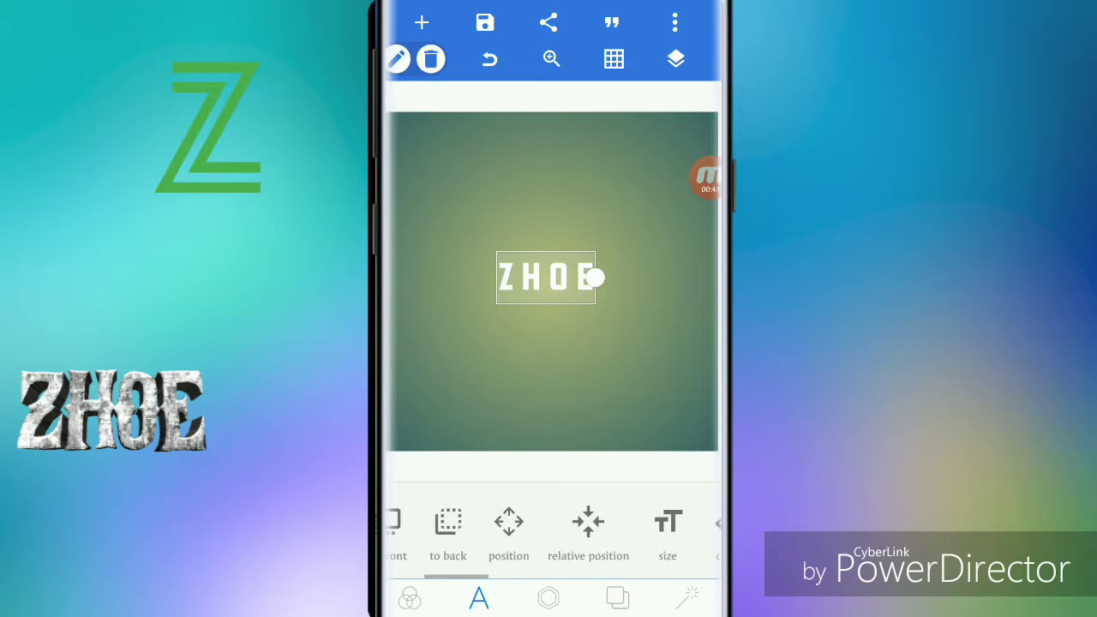
pyautogui.click(588, 531)
pyautogui.click(526, 573)
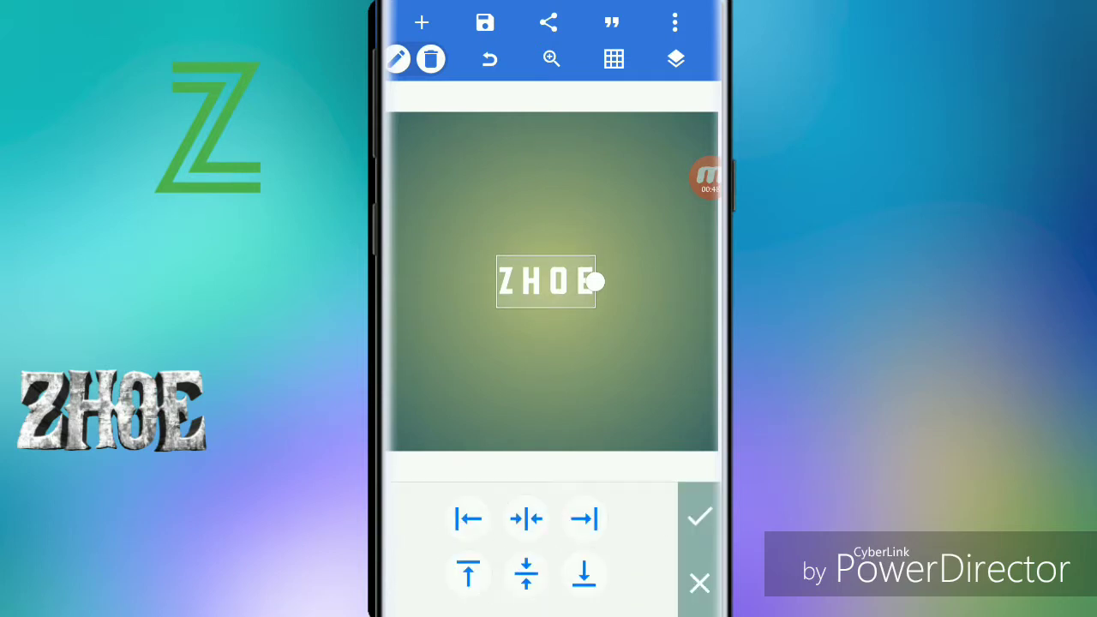
pyautogui.click(526, 519)
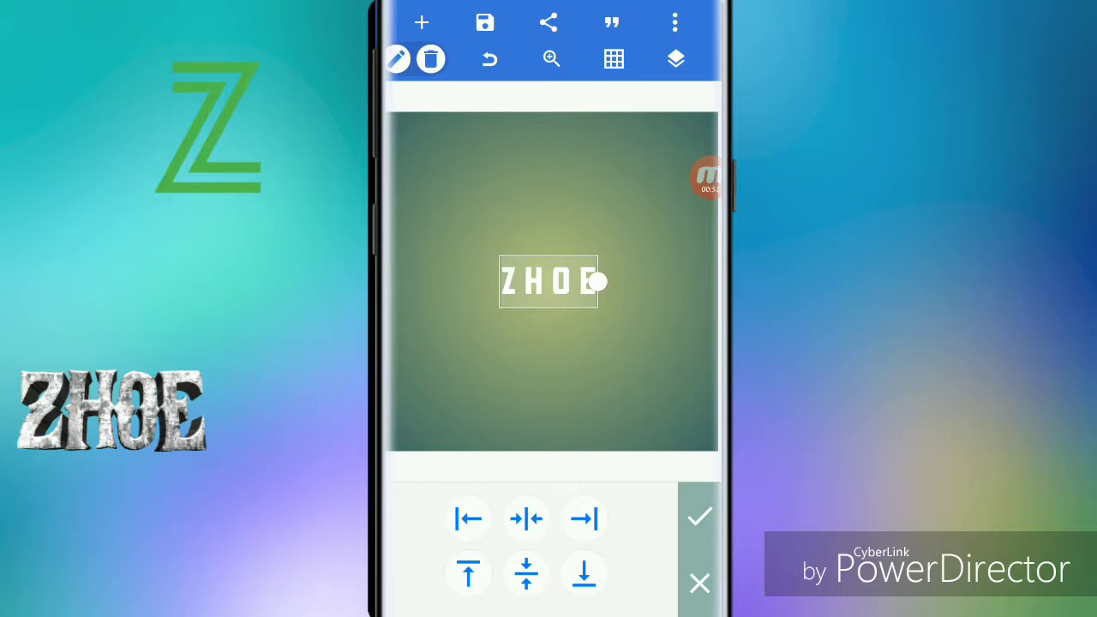
# - Try right and left alignment, then settle back on horizontal centre and confirm
pyautogui.click(584, 518)
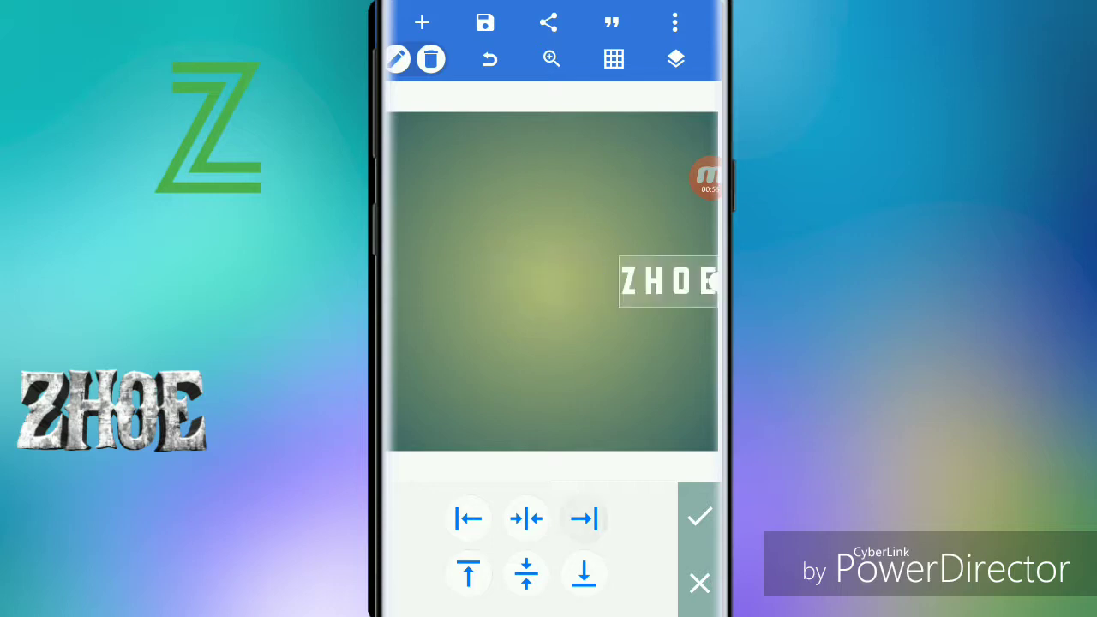
pyautogui.click(526, 518)
pyautogui.click(468, 519)
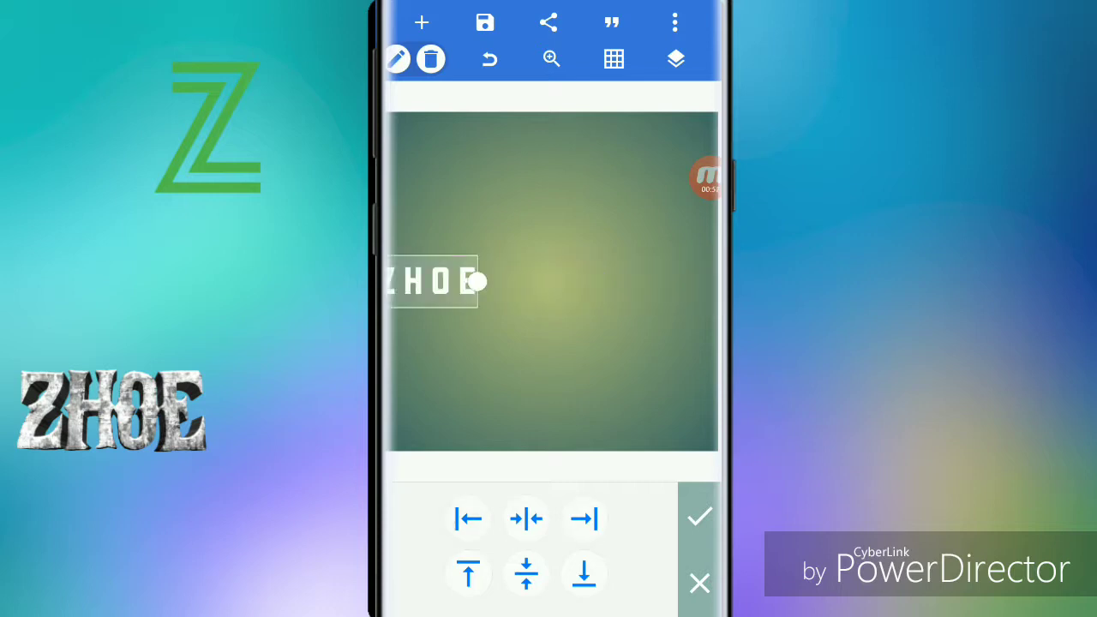
pyautogui.click(526, 518)
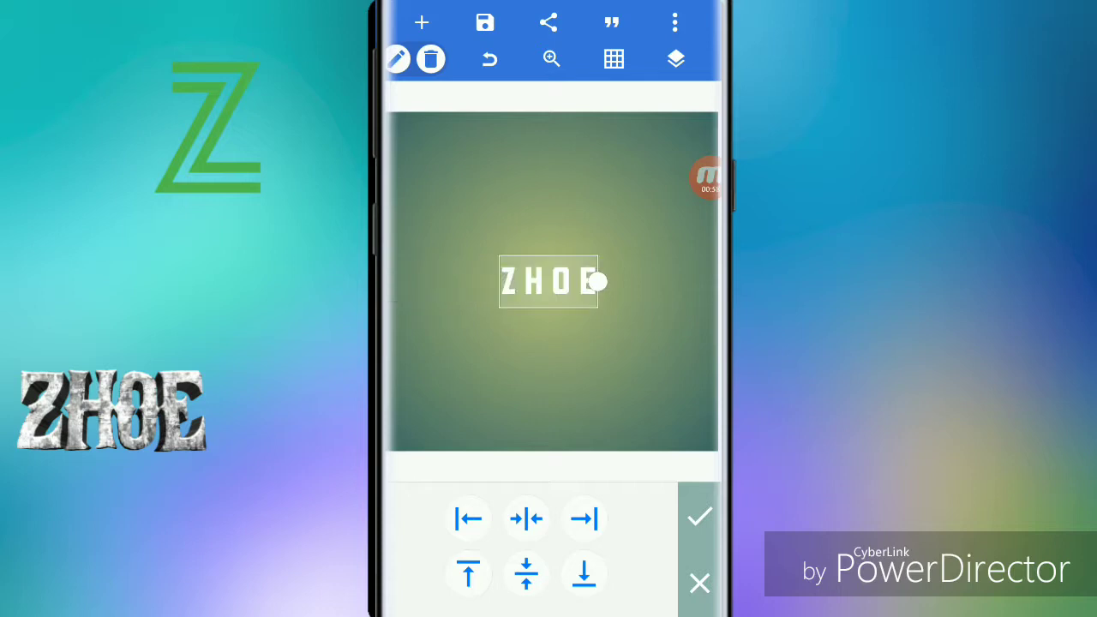
pyautogui.click(699, 516)
# - Make the canvas background transparent, glancing at the export options without saving
pyautogui.click(617, 597)
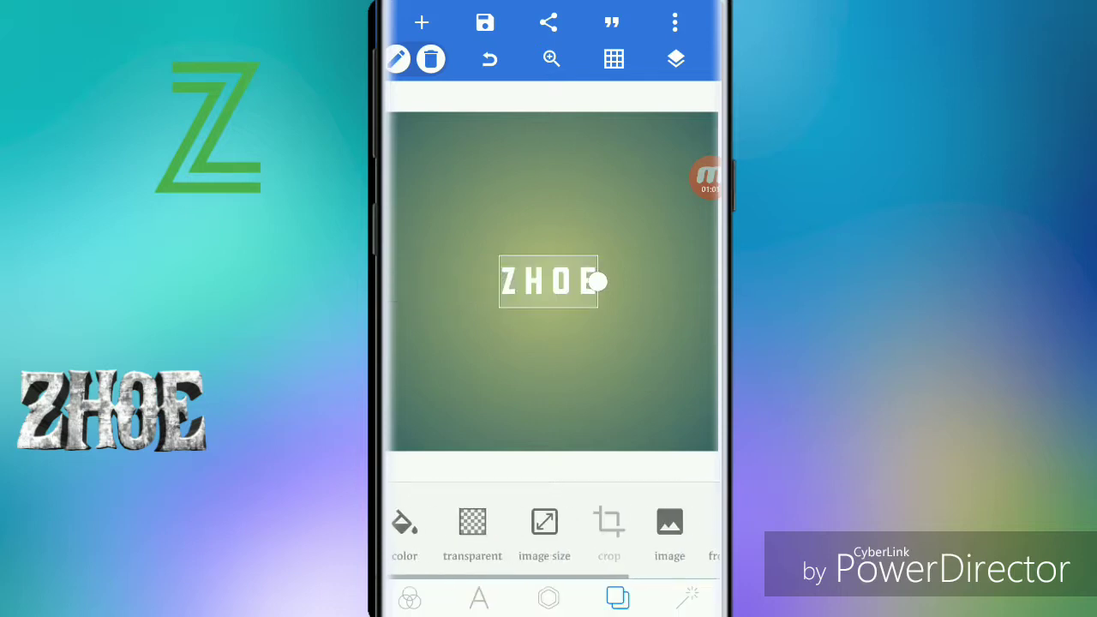
pyautogui.click(469, 523)
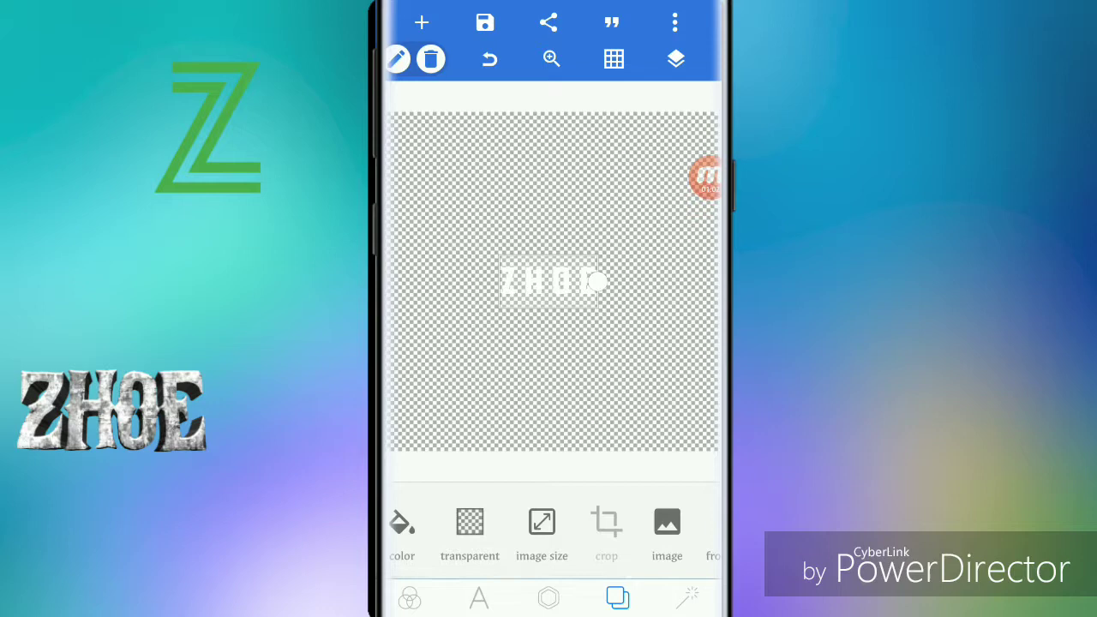
pyautogui.click(548, 22)
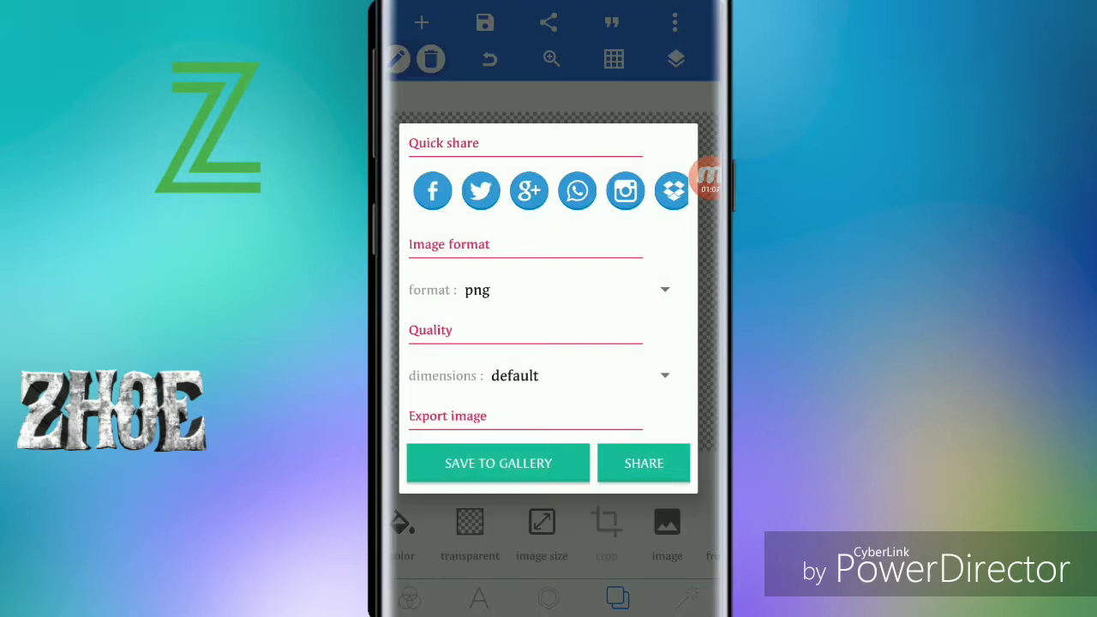
pyautogui.press('Escape')
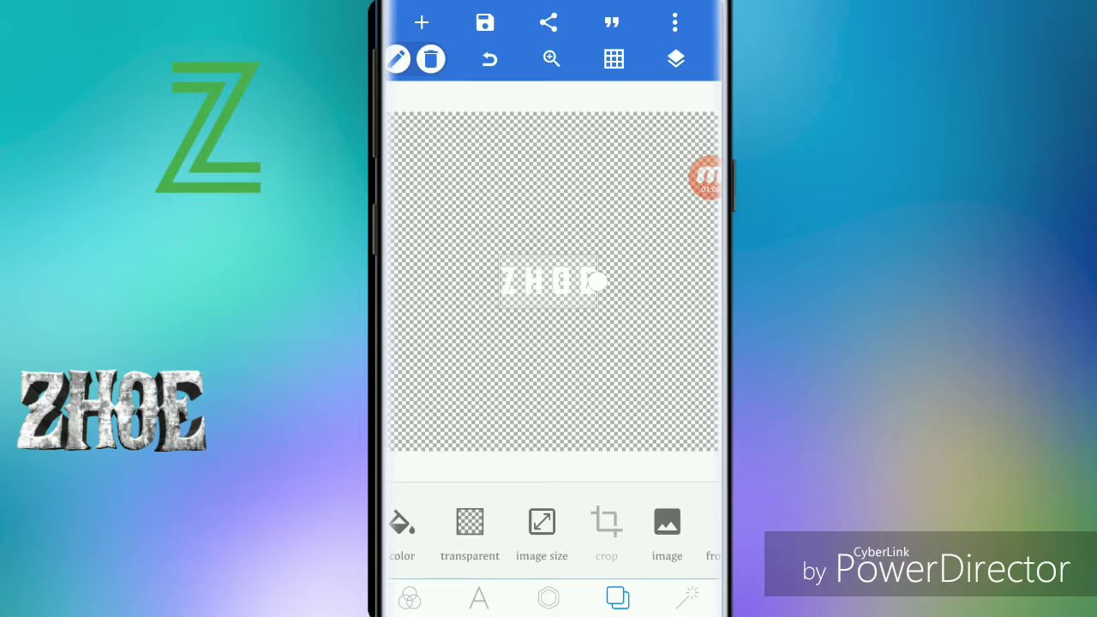
# - Widen the ZHOE letter spacing further to 33
pyautogui.click(479, 598)
pyautogui.moveTo(668, 523); pyautogui.dragTo(403, 522)
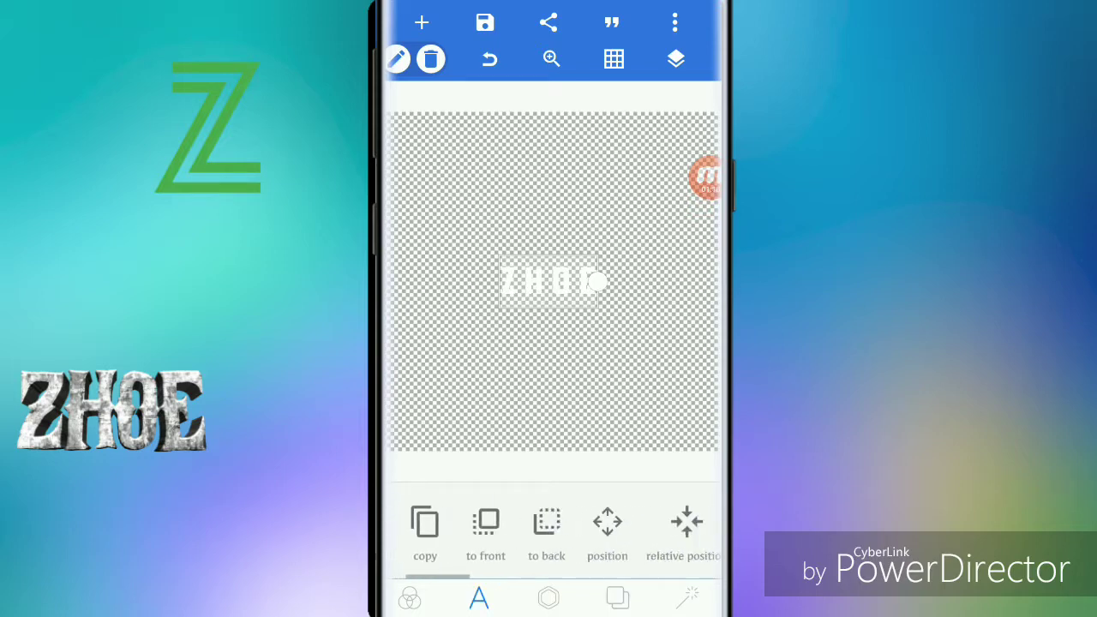
pyautogui.moveTo(617, 523); pyautogui.dragTo(480, 523)
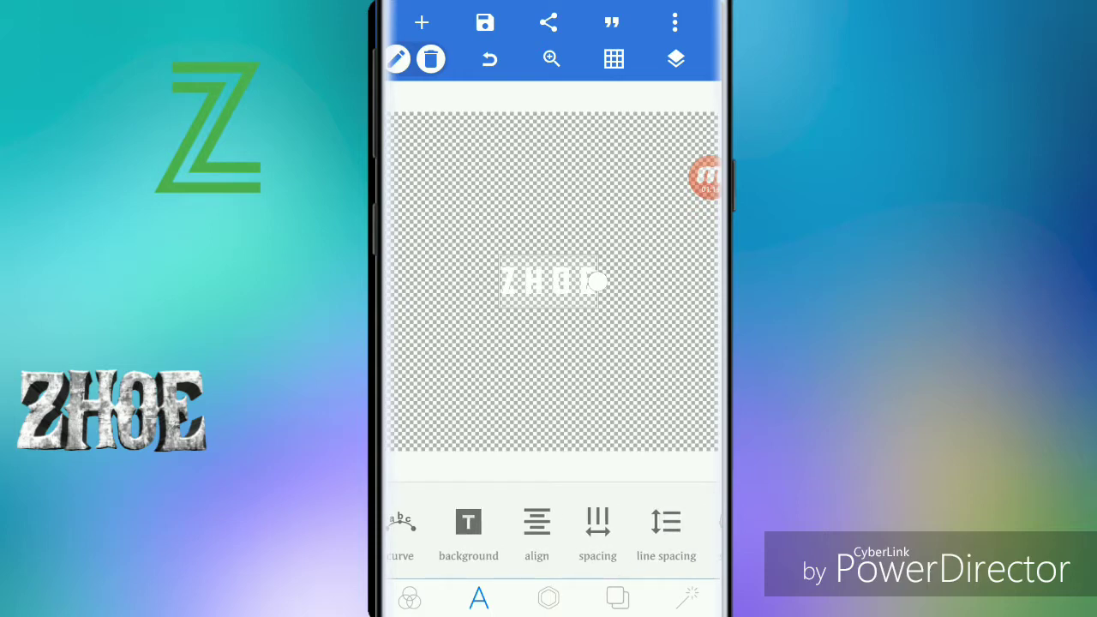
pyautogui.click(598, 530)
pyautogui.moveTo(502, 573); pyautogui.dragTo(523, 574)
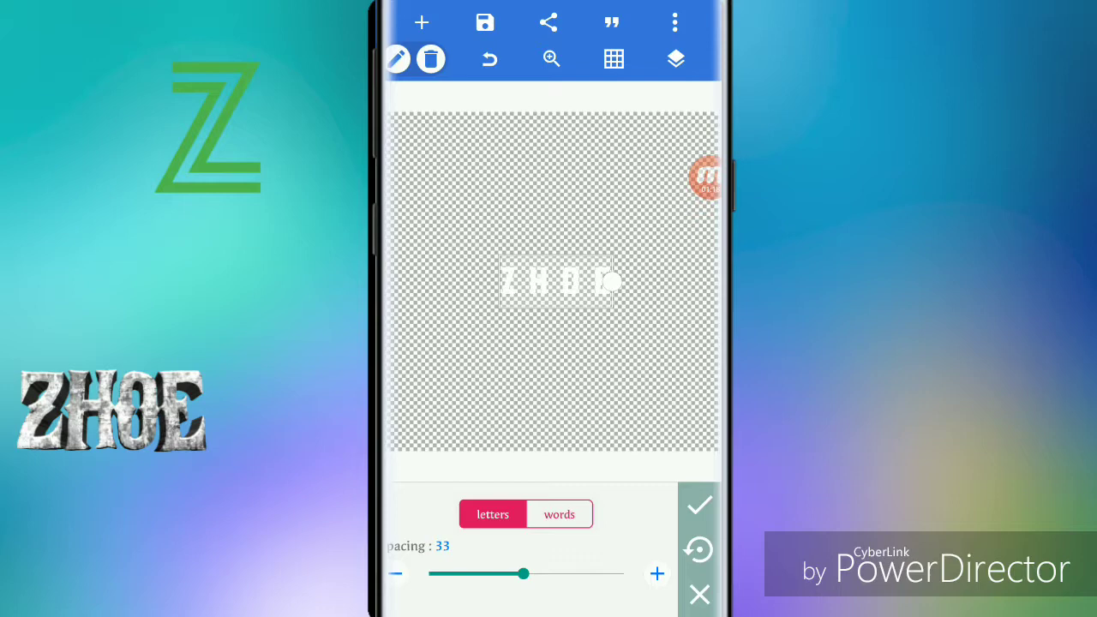
pyautogui.click(699, 504)
# - Recentre the ZHOE text horizontally on the canvas
pyautogui.hscroll(-5, 553, 527)
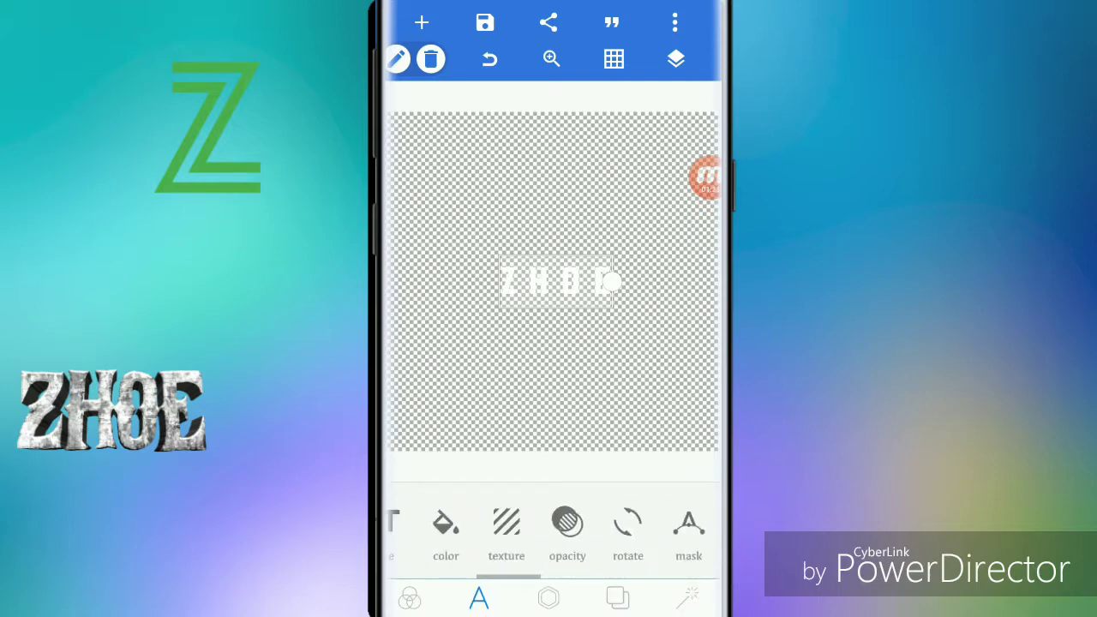
pyautogui.hscroll(-5, 552, 527)
pyautogui.hscroll(-3, 553, 527)
pyautogui.hscroll(-1, 553, 527)
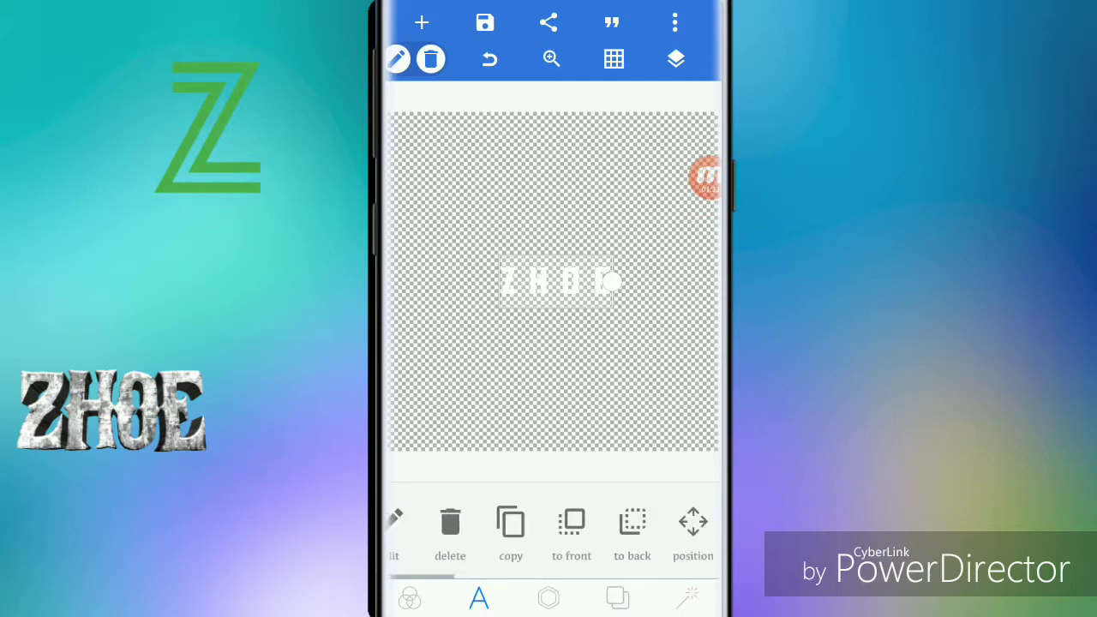
pyautogui.hscroll(3, 553, 527)
pyautogui.hscroll(2, 553, 527)
pyautogui.click(452, 523)
pyautogui.click(526, 519)
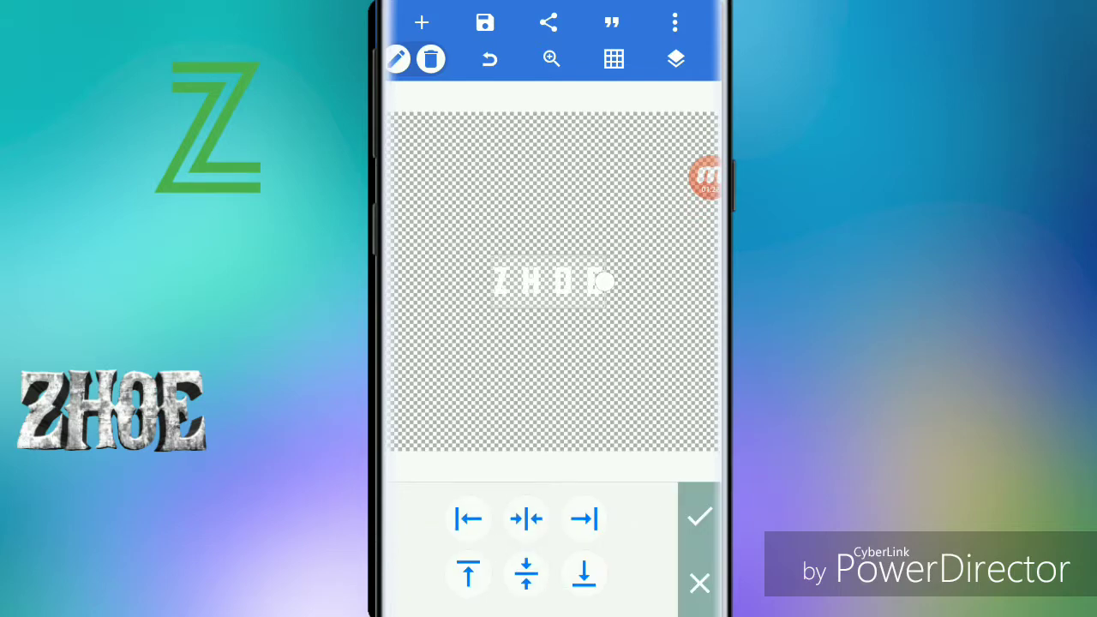
# - Export the transparent ZHOE image as PNG to the gallery and go to the home screen
pyautogui.click(548, 22)
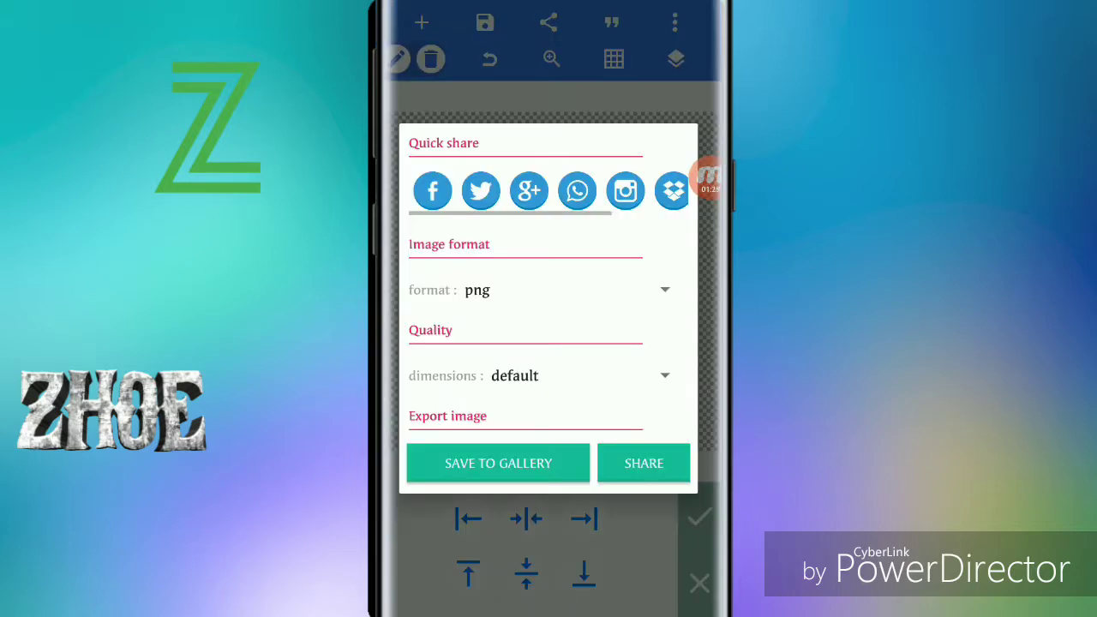
pyautogui.click(565, 290)
pyautogui.click(480, 348)
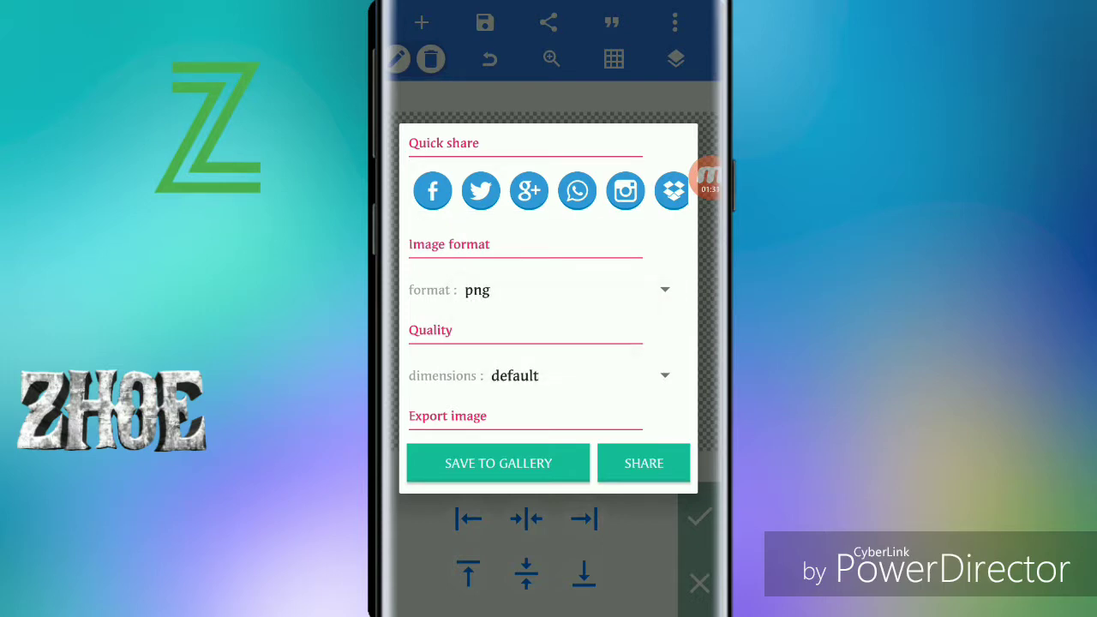
pyautogui.click(498, 463)
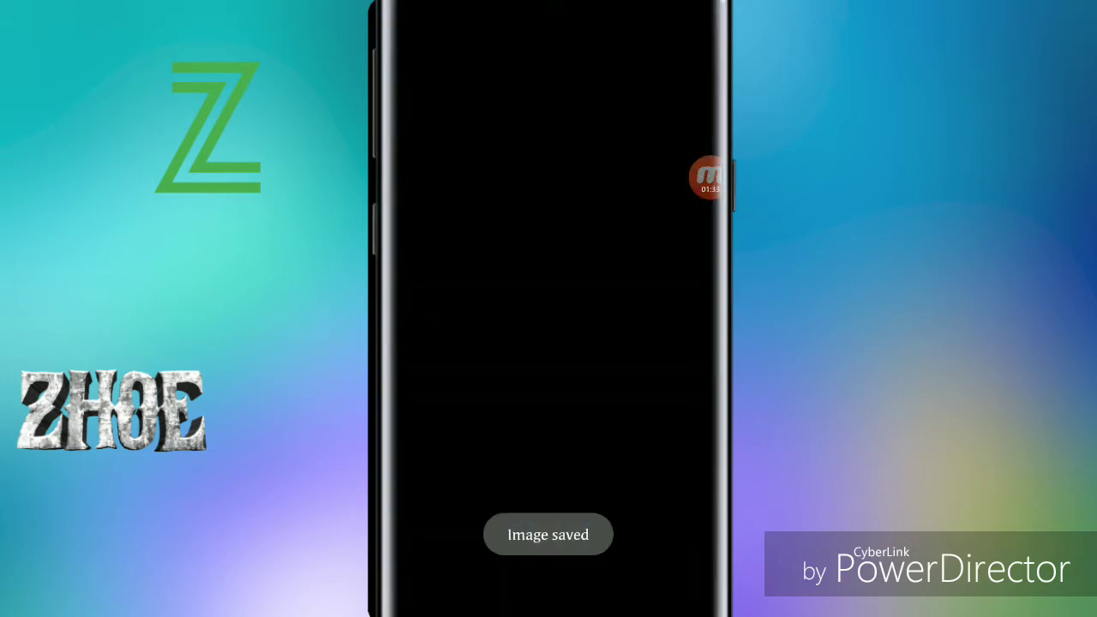
pyautogui.press('Home')
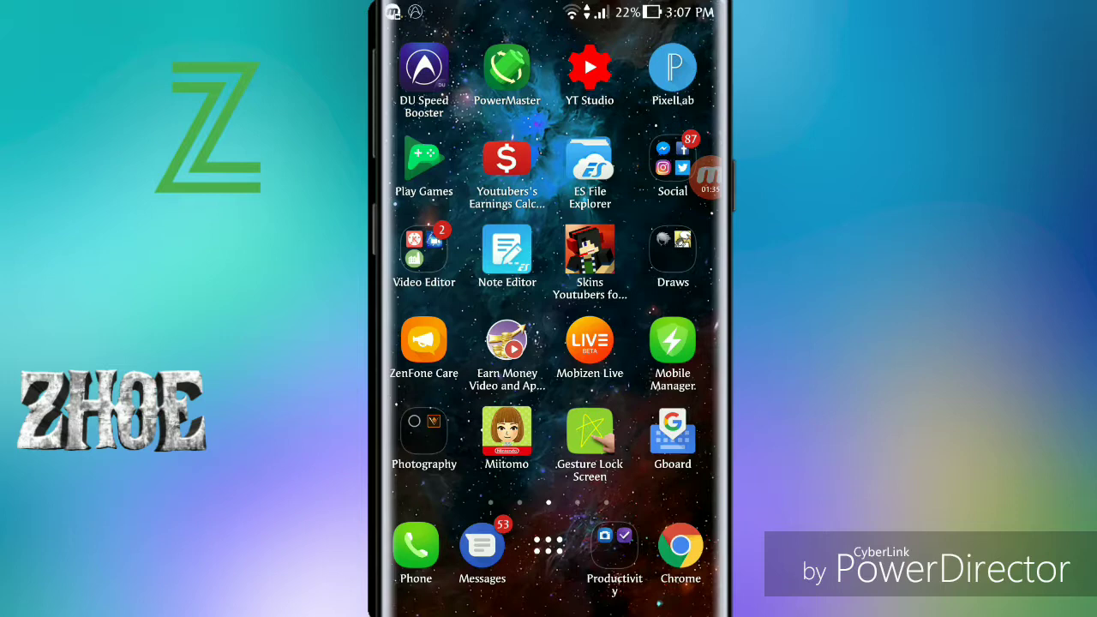
# - Create a Blank Document with width 2560 and height 1440
pyautogui.click(708, 176)
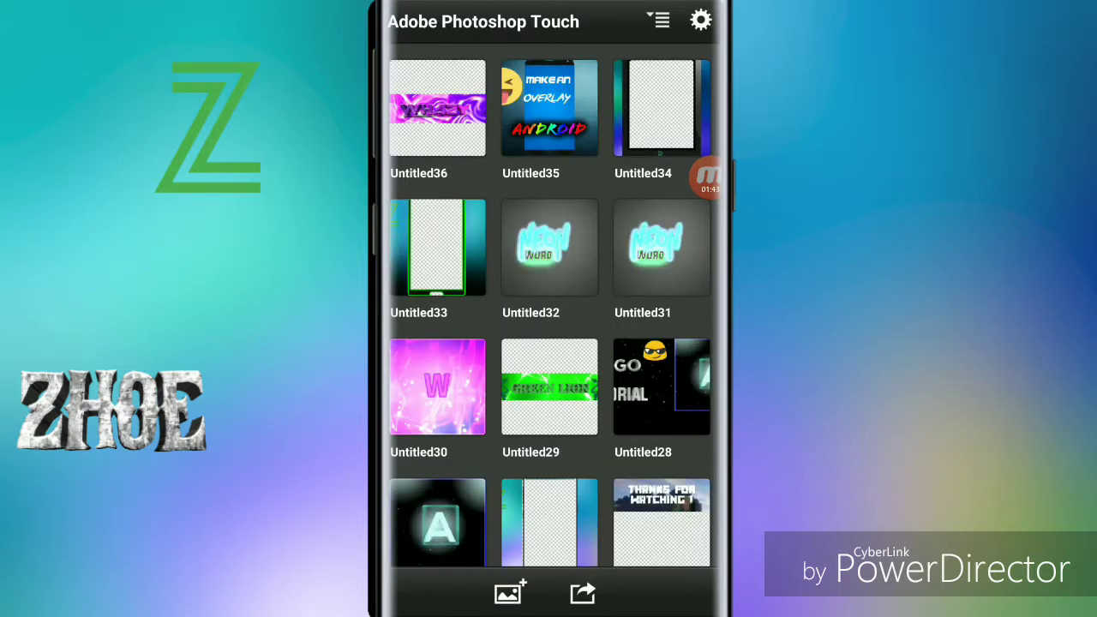
pyautogui.click(508, 593)
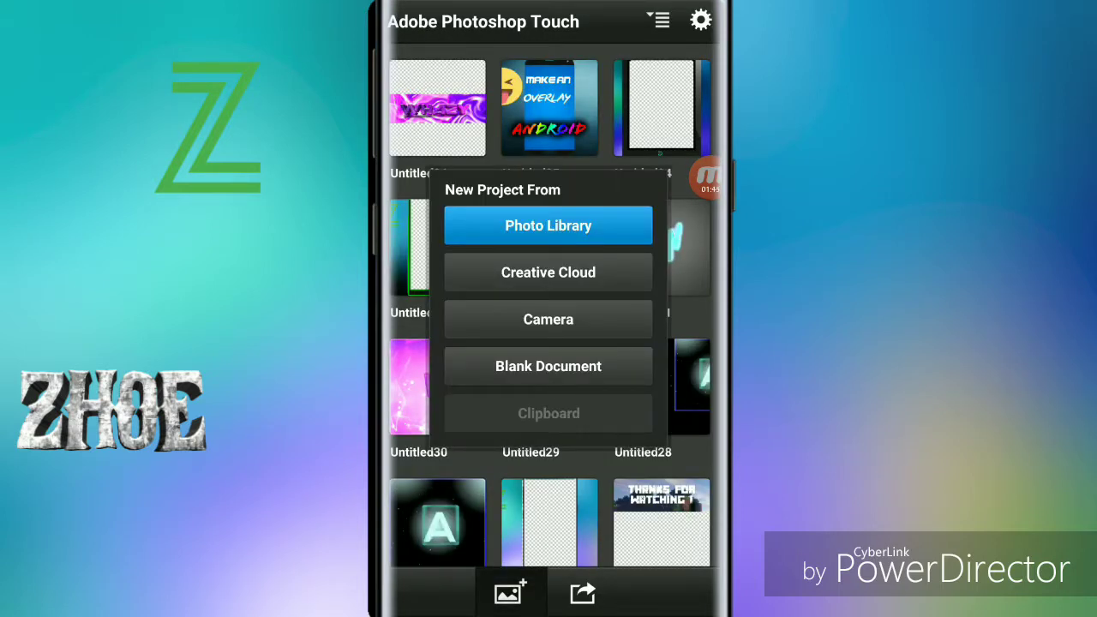
pyautogui.click(548, 366)
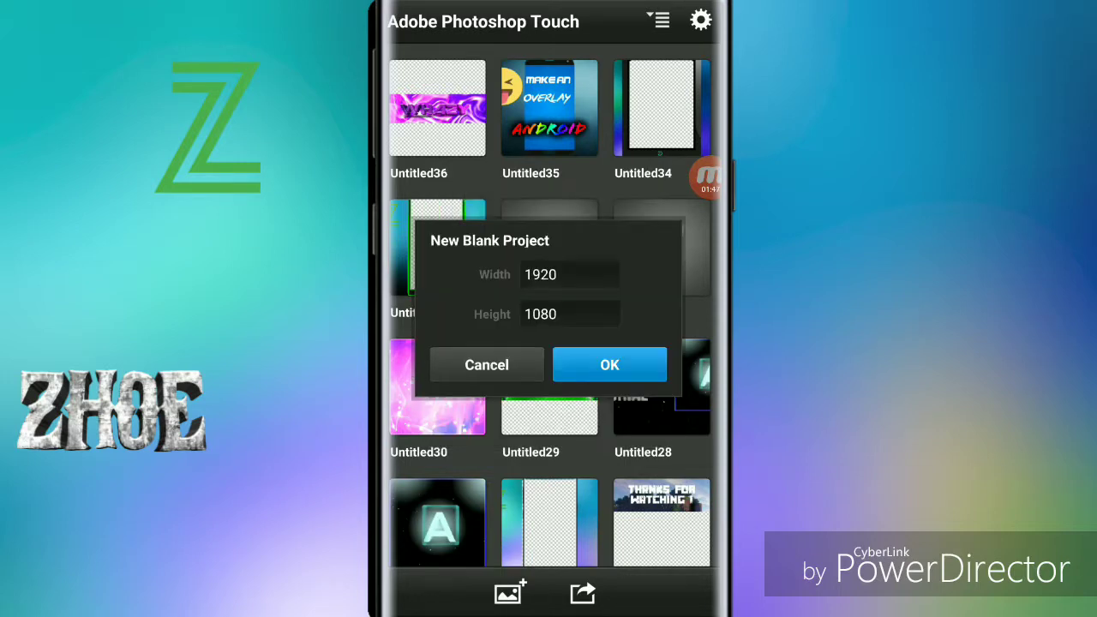
pyautogui.click(569, 275)
pyautogui.write('256')
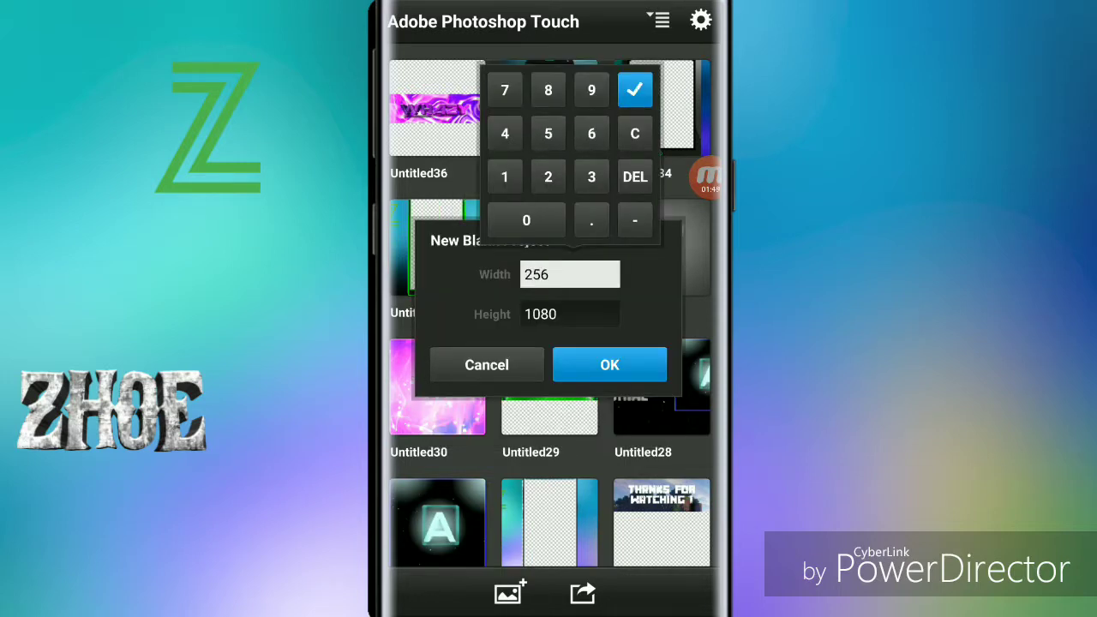
pyautogui.click(527, 220)
pyautogui.click(569, 314)
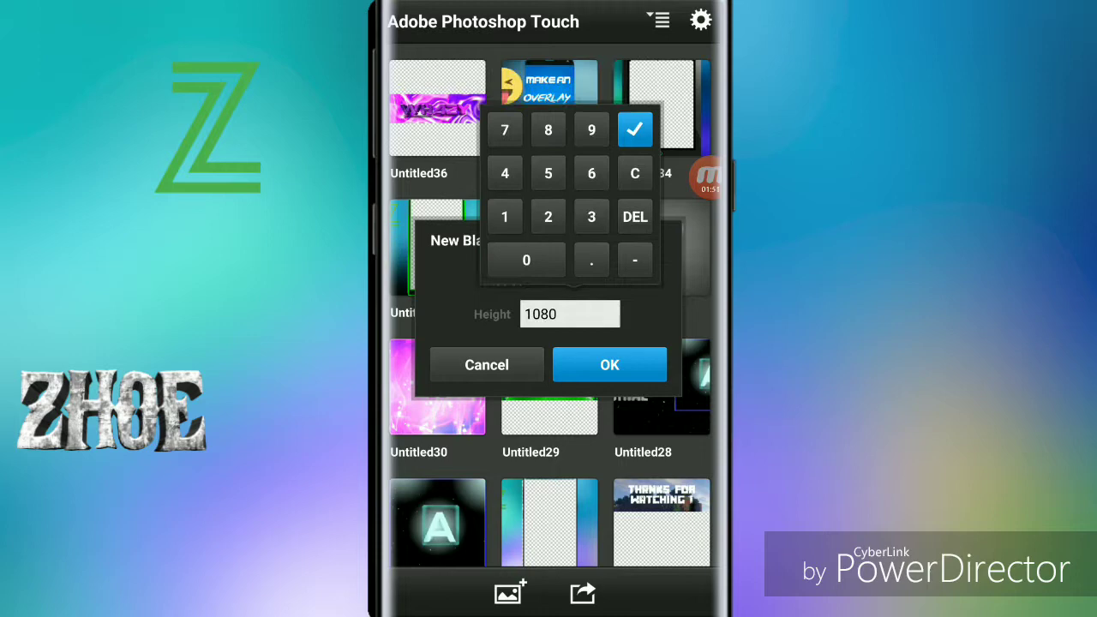
pyautogui.click(505, 173)
pyautogui.click(526, 260)
pyautogui.click(526, 259)
pyautogui.click(634, 129)
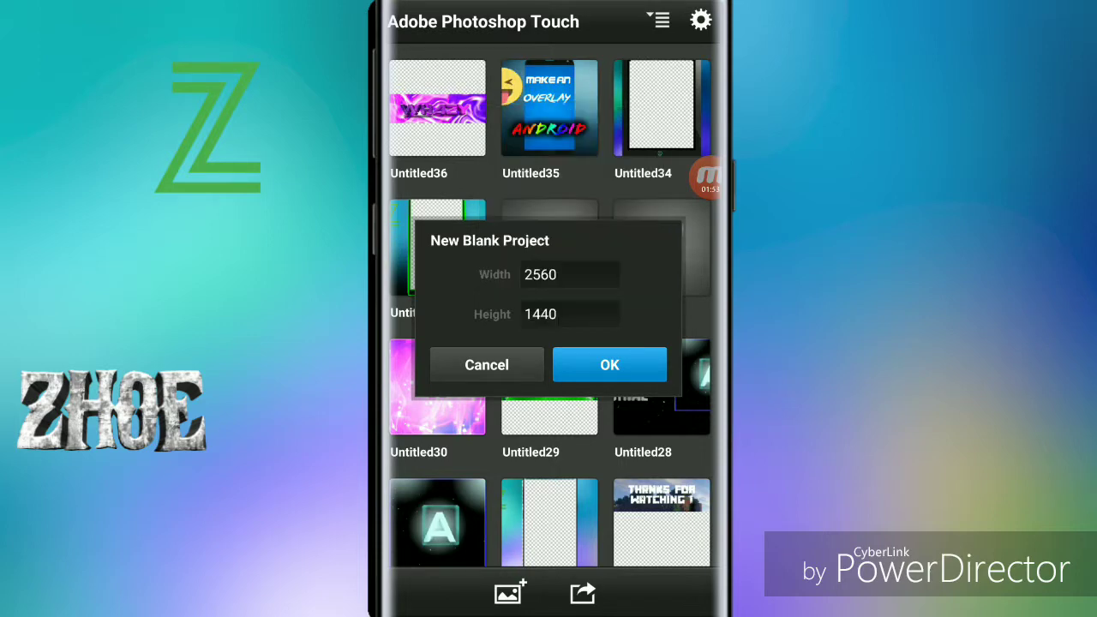
pyautogui.click(610, 364)
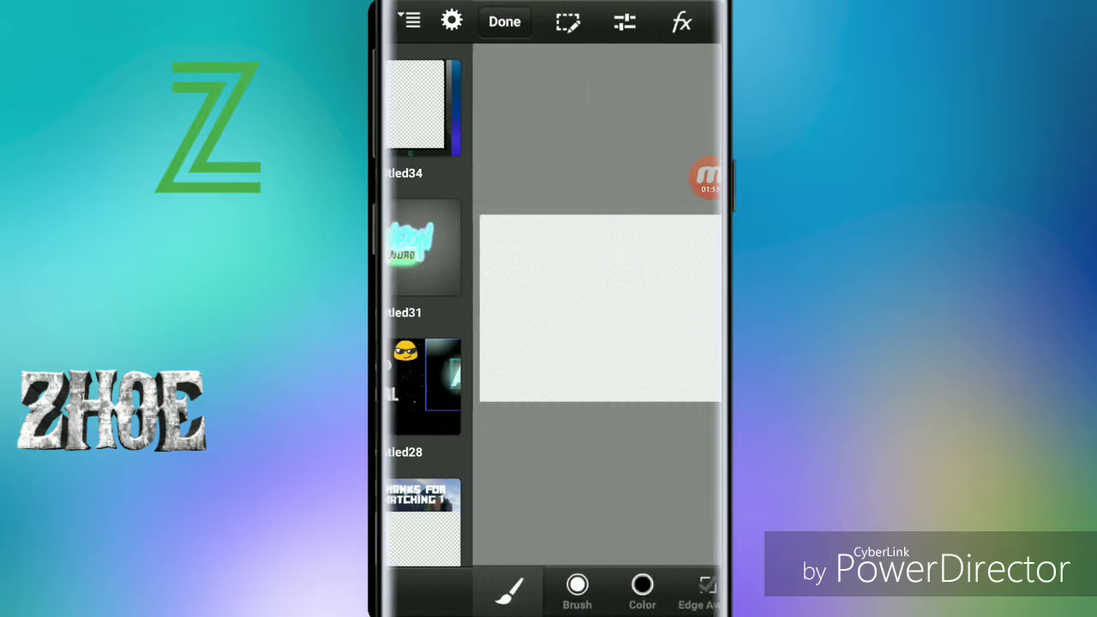
pyautogui.click(681, 591)
pyautogui.click(701, 542)
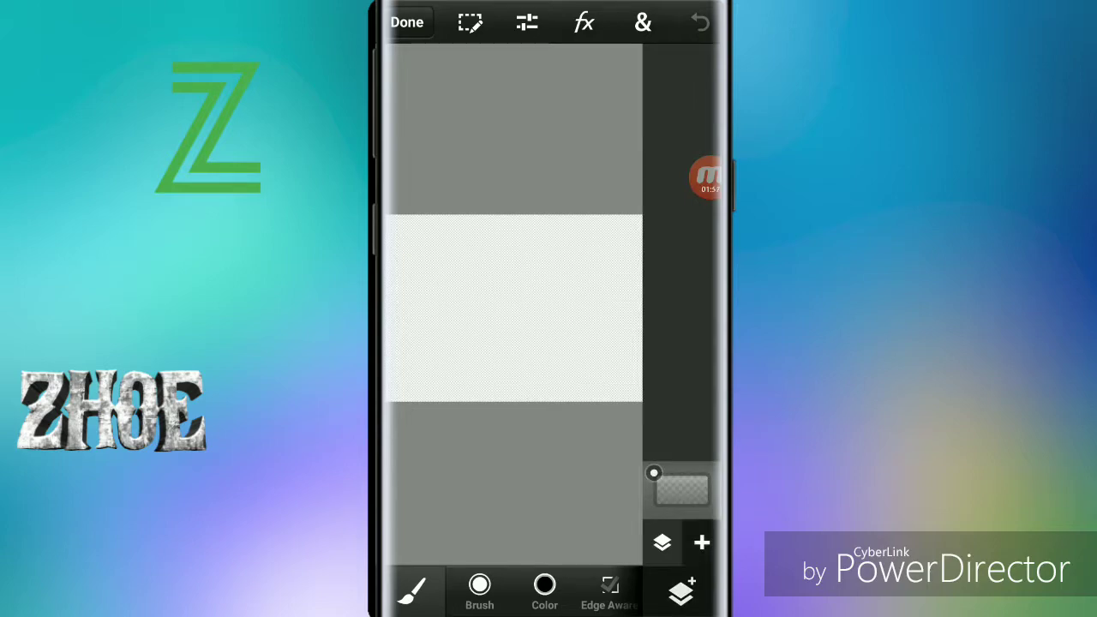
# - Add the YouTube banner template from the Photo Library as a photo layer
pyautogui.click(549, 226)
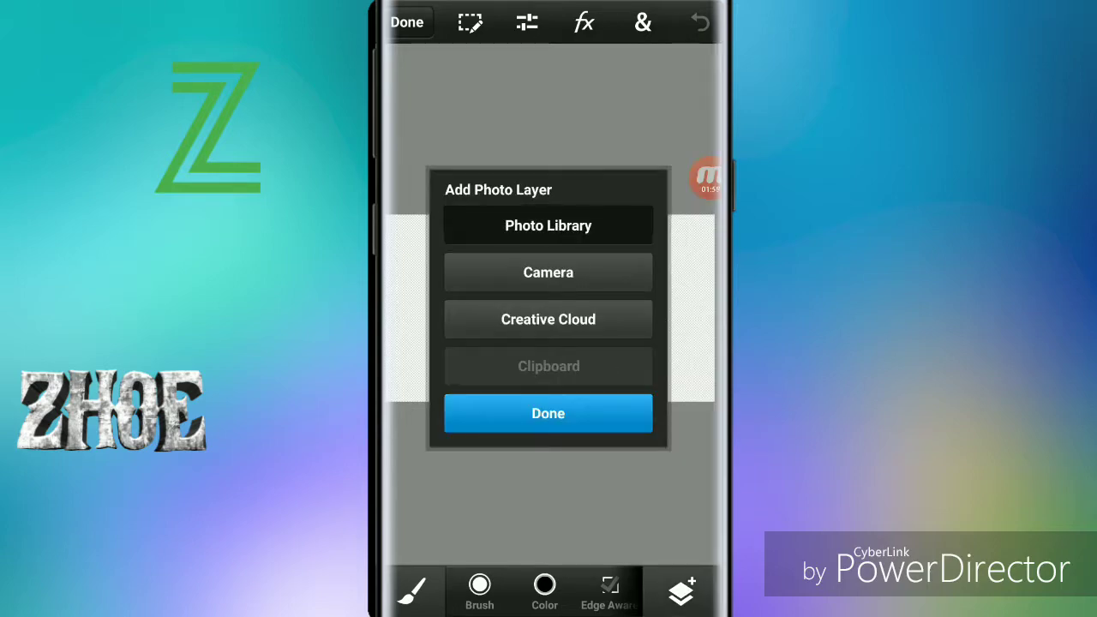
pyautogui.click(548, 226)
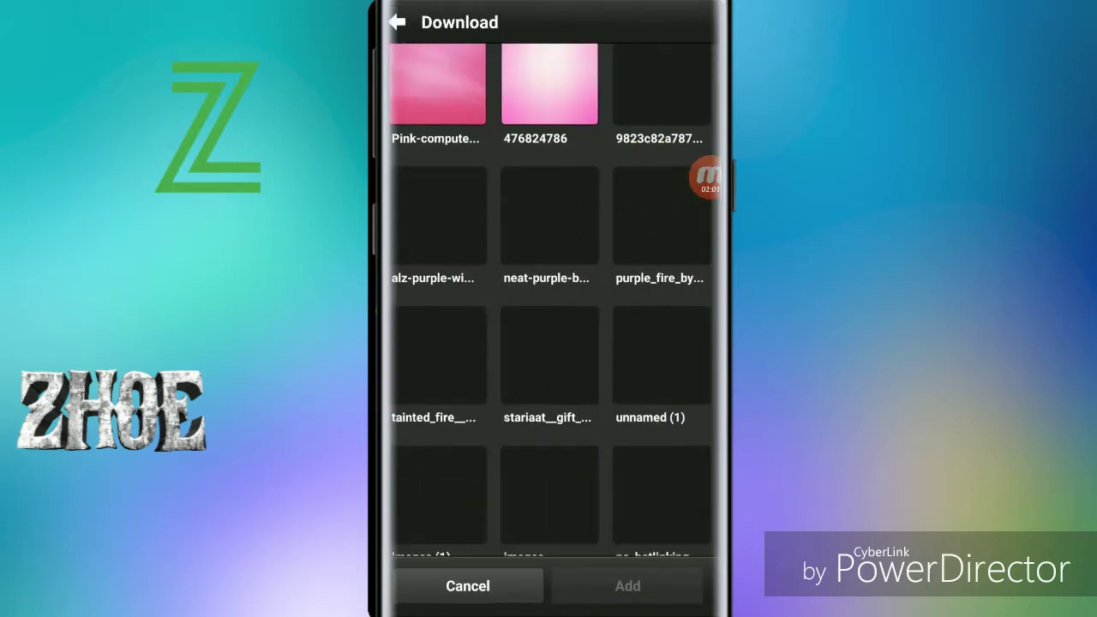
pyautogui.scroll(-5, 550, 299)
pyautogui.scroll(-5, 550, 300)
pyautogui.scroll(-3, 550, 299)
pyautogui.scroll(-1, 550, 300)
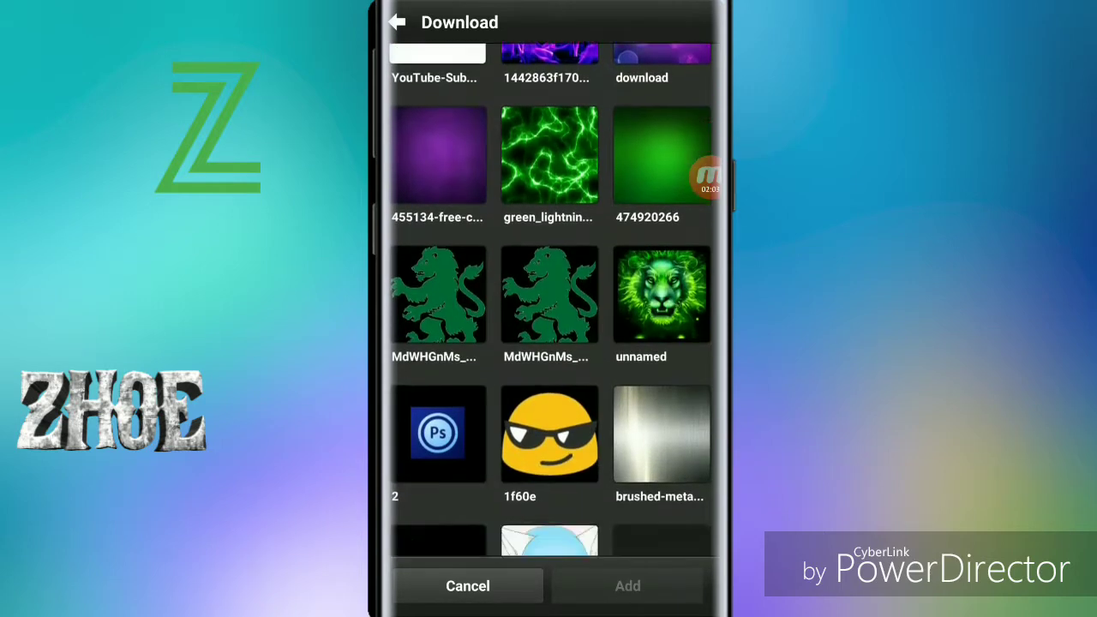
pyautogui.scroll(-4, 551, 300)
pyautogui.scroll(-3, 550, 299)
pyautogui.scroll(-3, 549, 300)
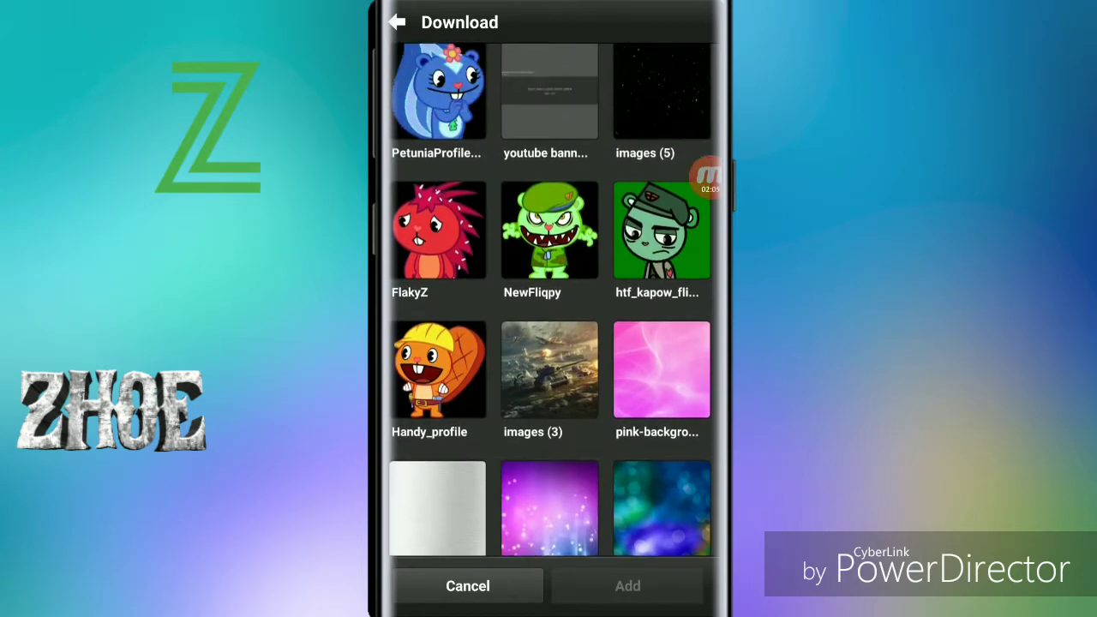
pyautogui.scroll(2, 549, 300)
pyautogui.click(549, 168)
pyautogui.scroll(1, 549, 317)
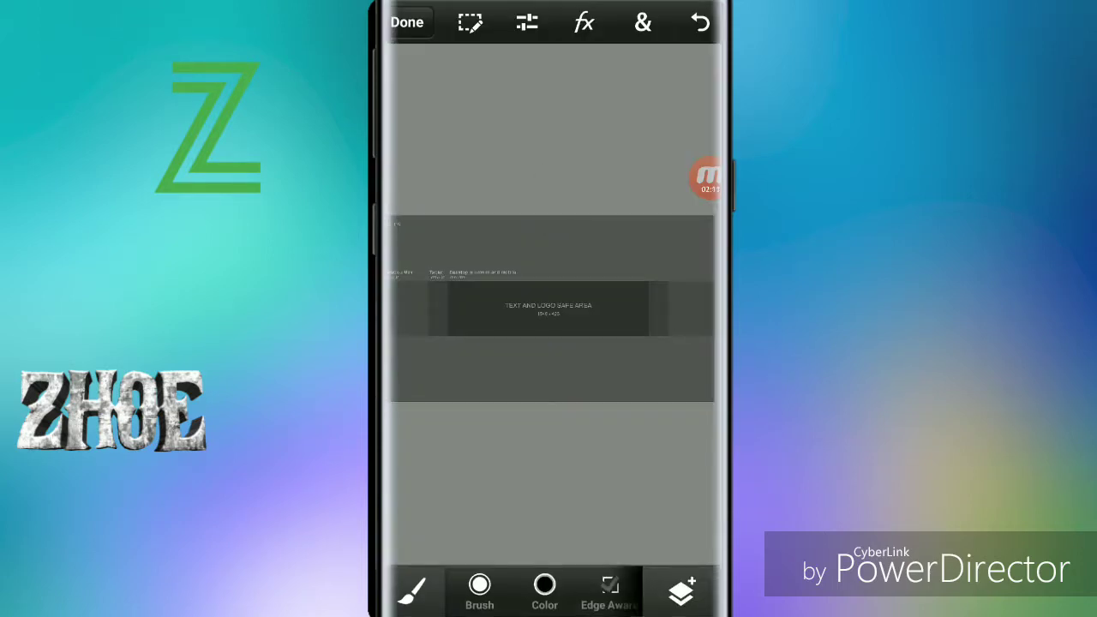
# - Clear the band below the safe area using a rectangular marquee selection
pyautogui.click(411, 589)
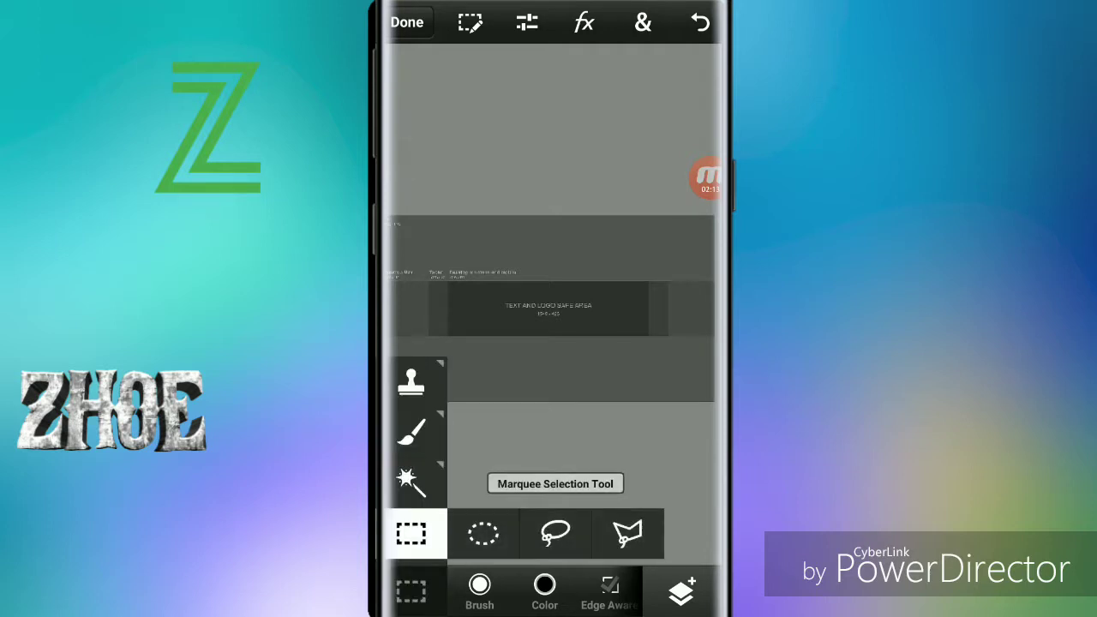
pyautogui.click(410, 533)
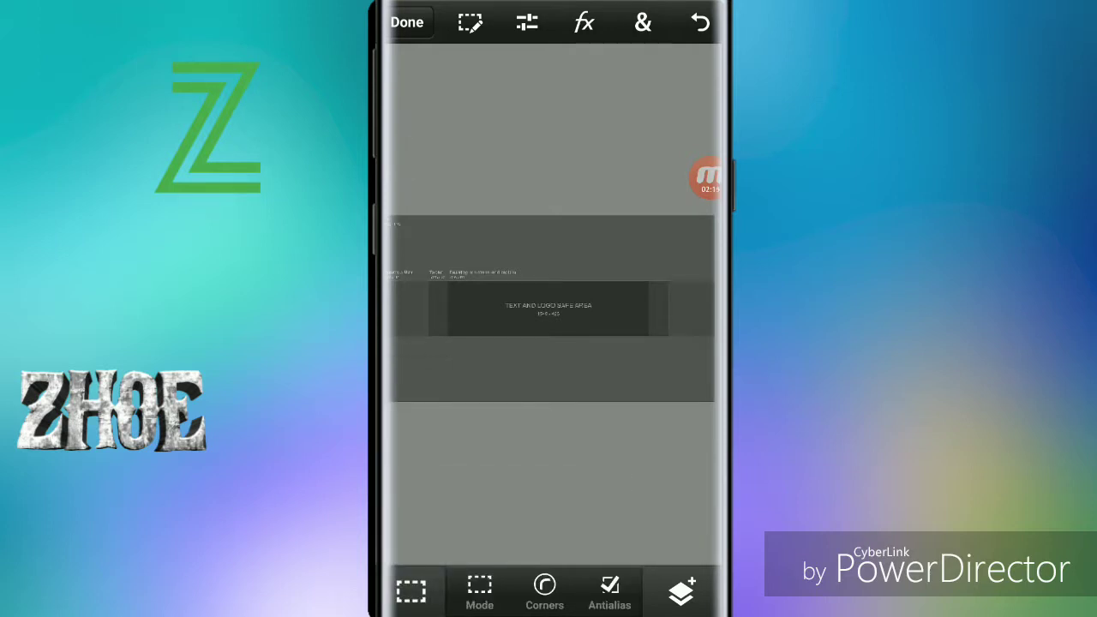
pyautogui.moveTo(390, 334)
pyautogui.mouseDown()
pyautogui.moveTo(531, 367)
pyautogui.moveTo(675, 379)
pyautogui.mouseUp()
pyautogui.moveTo(430, 353); pyautogui.dragTo(515, 367)
pyautogui.moveTo(389, 334)
pyautogui.mouseDown()
pyautogui.moveTo(548, 369)
pyautogui.moveTo(680, 371)
pyautogui.moveTo(711, 392)
pyautogui.moveTo(717, 418)
pyautogui.mouseUp()
pyautogui.click(470, 22)
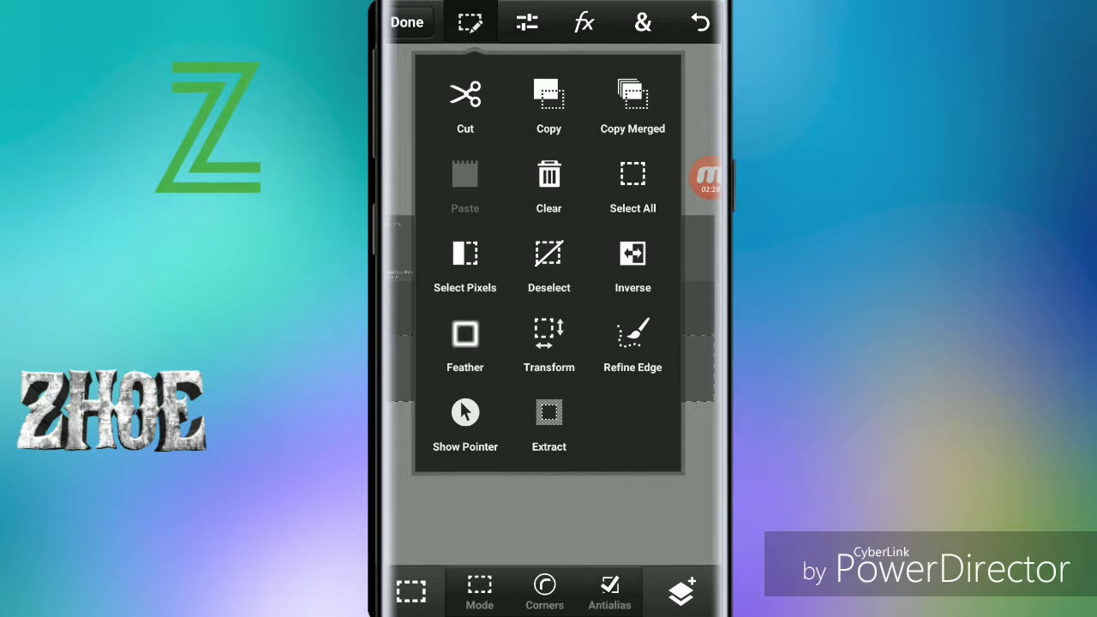
pyautogui.click(548, 184)
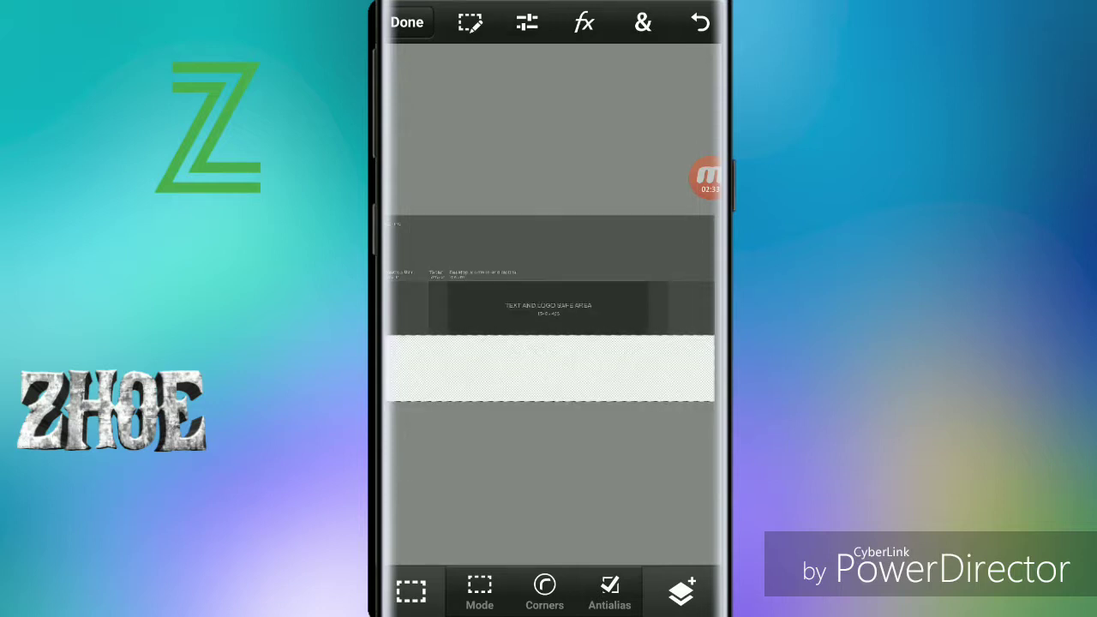
# - Clear the band above the safe area the same way
pyautogui.moveTo(391, 207)
pyautogui.mouseDown()
pyautogui.moveTo(509, 255)
pyautogui.moveTo(715, 281)
pyautogui.mouseUp()
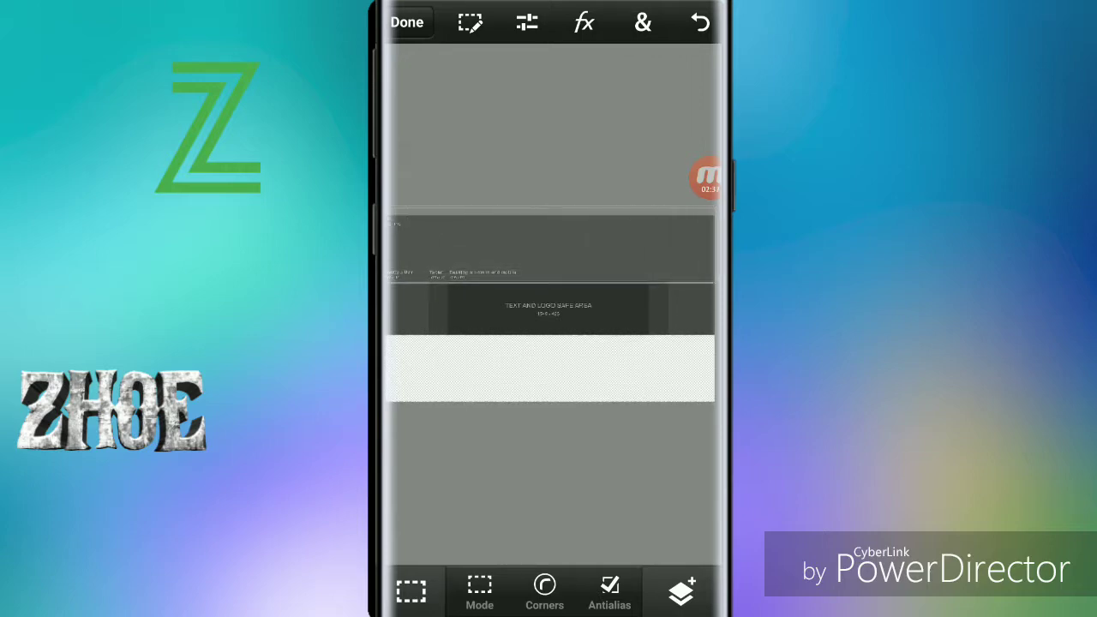
pyautogui.moveTo(548, 207); pyautogui.dragTo(548, 215)
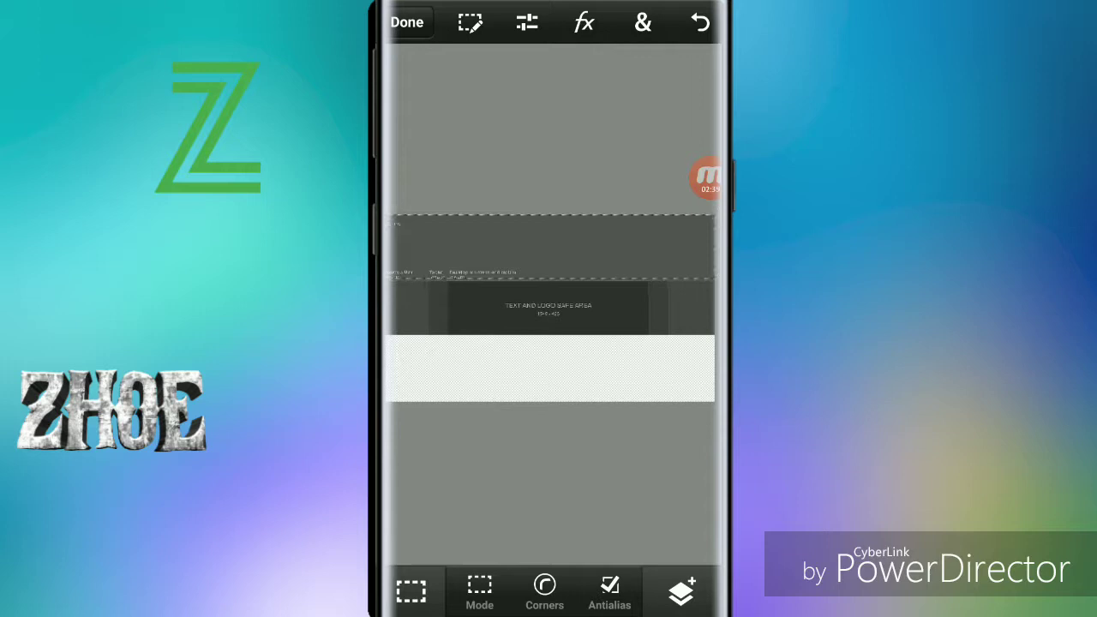
pyautogui.click(470, 22)
pyautogui.click(548, 175)
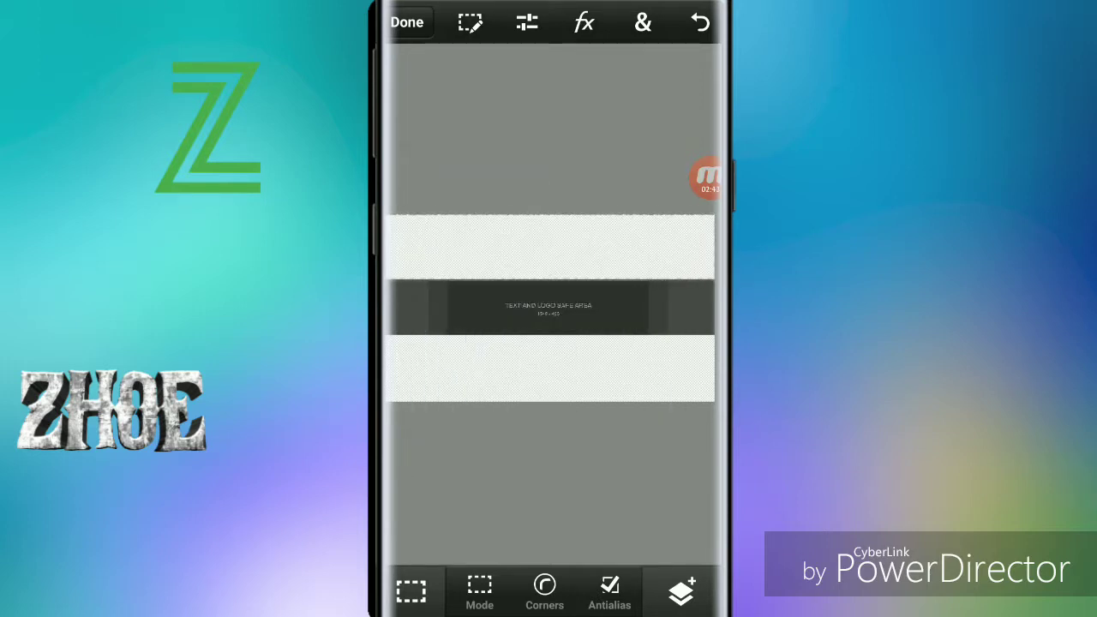
pyautogui.click(681, 591)
# - Add the pink background photo as a layer and stretch it across the banner
pyautogui.click(701, 542)
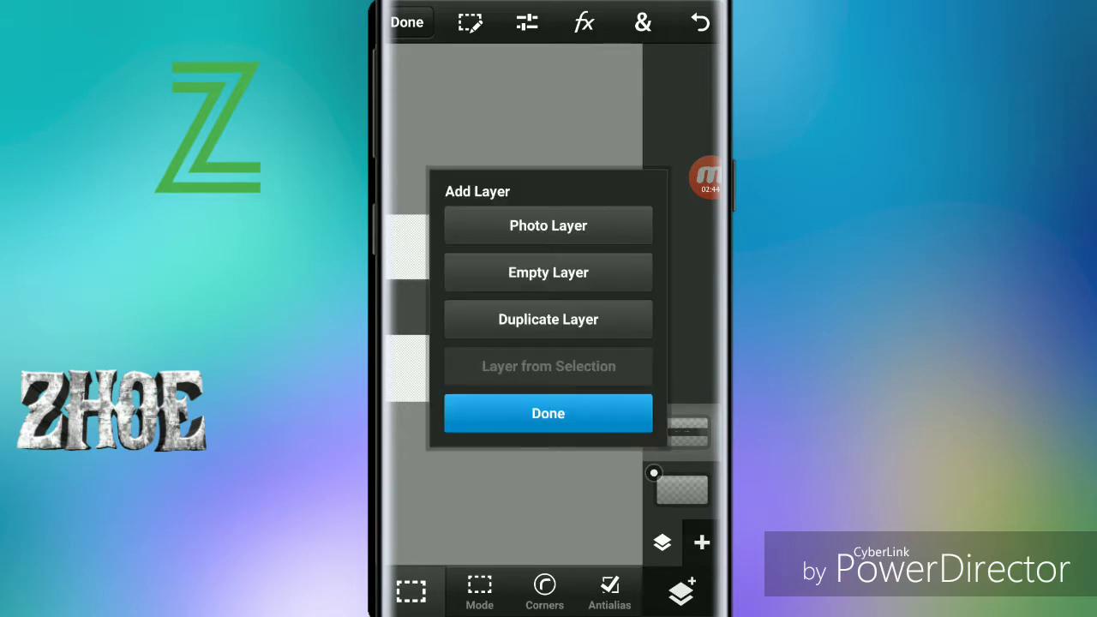
pyautogui.click(548, 225)
pyautogui.click(548, 225)
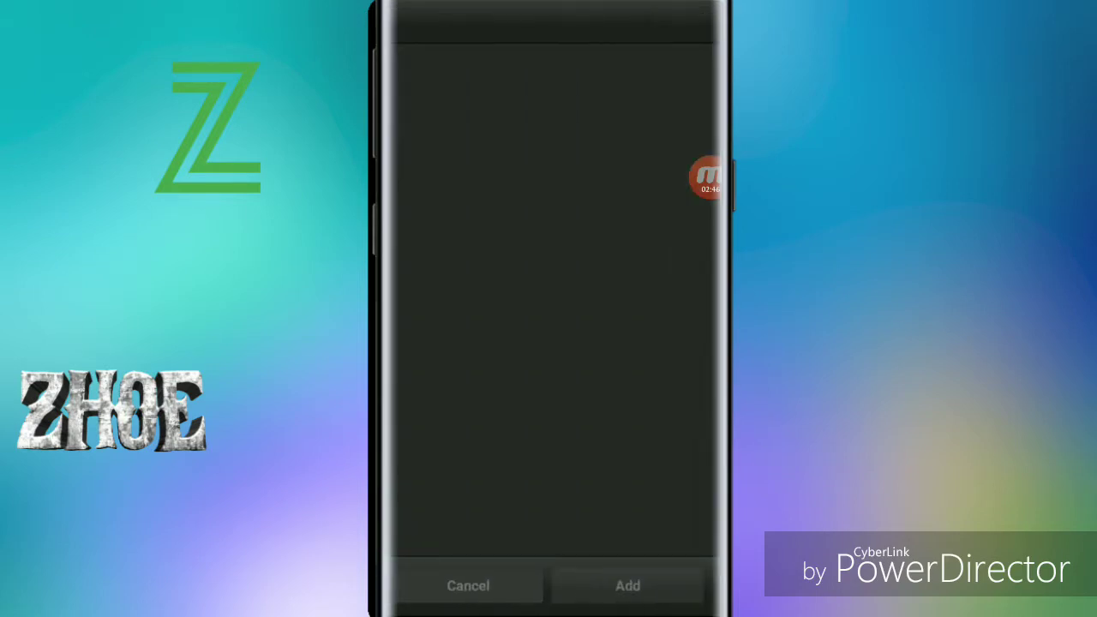
pyautogui.click(437, 108)
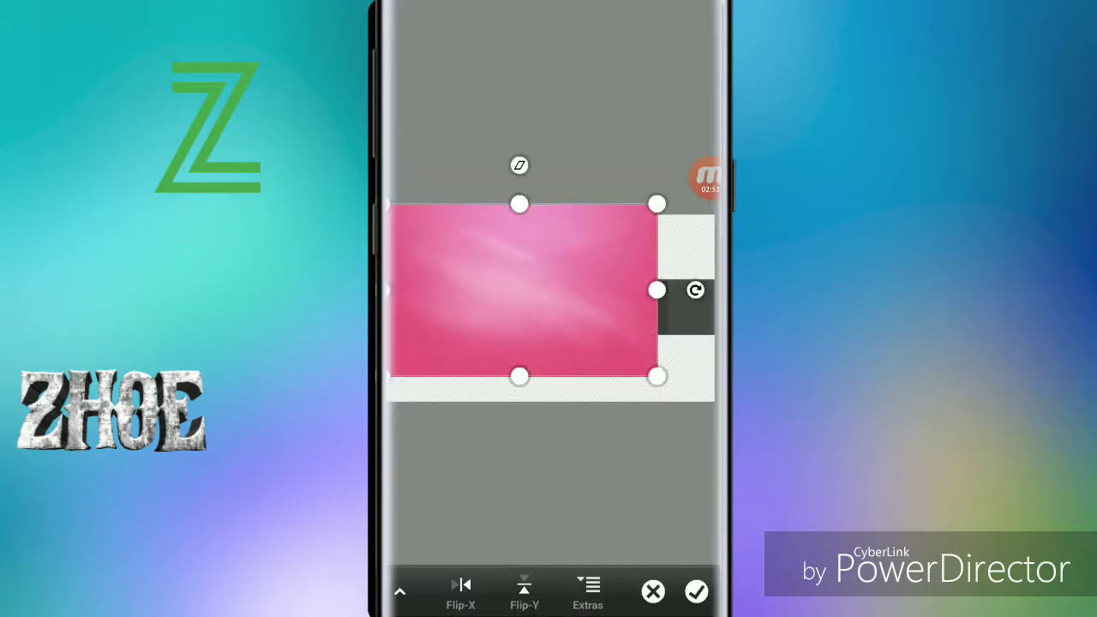
pyautogui.moveTo(656, 204)
pyautogui.mouseDown()
pyautogui.moveTo(632, 218)
pyautogui.moveTo(720, 183)
pyautogui.mouseUp()
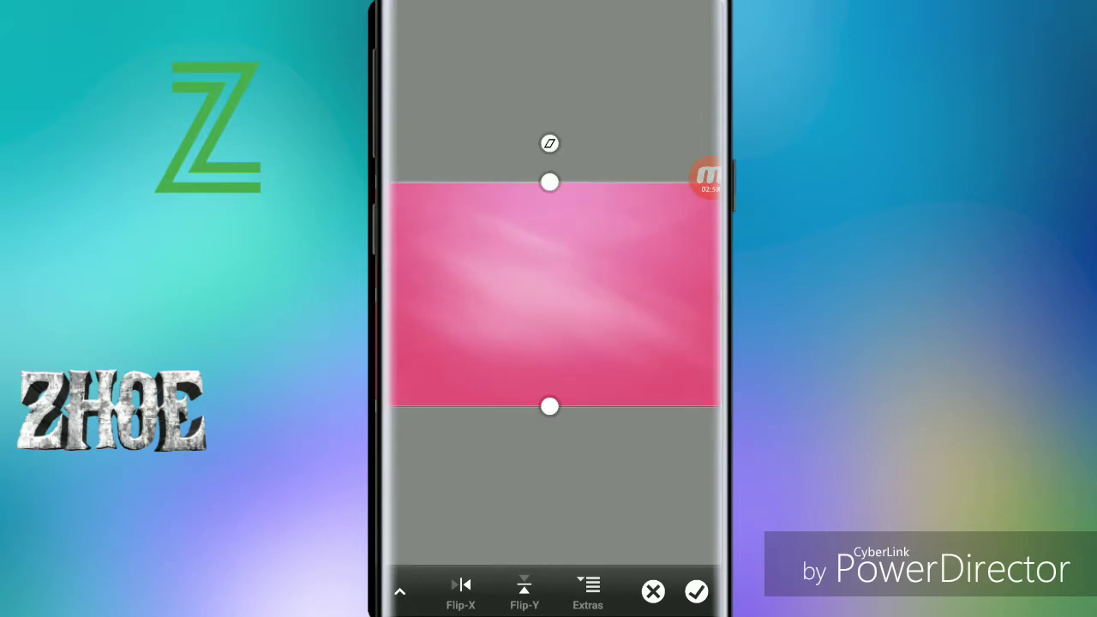
pyautogui.click(695, 591)
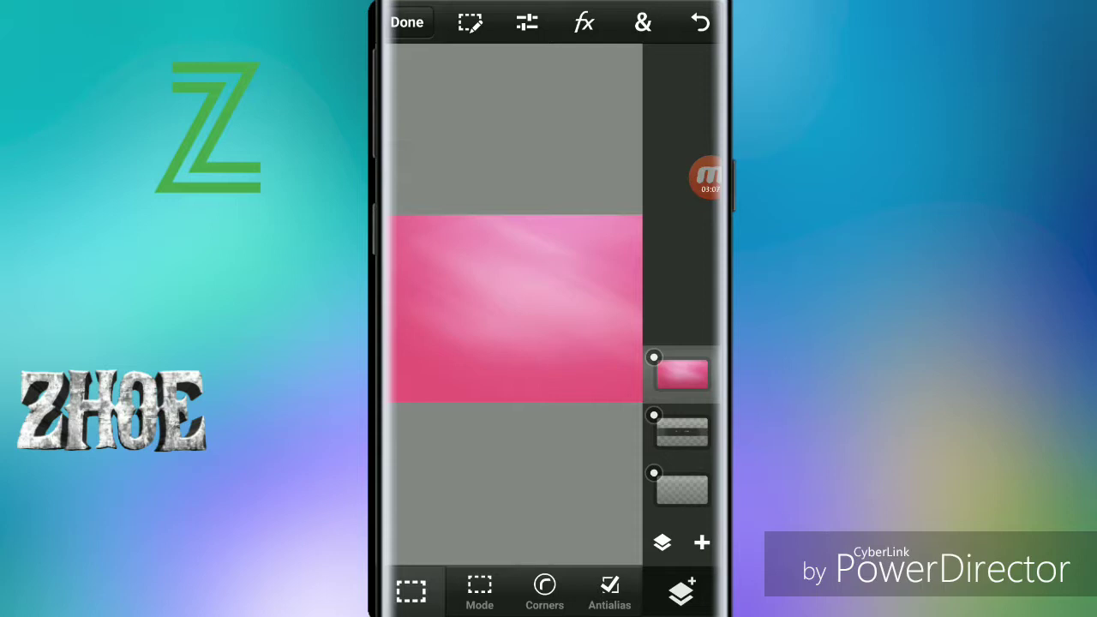
# - Make the template layer active and switch to the Magic Wand selection tool
pyautogui.click(681, 433)
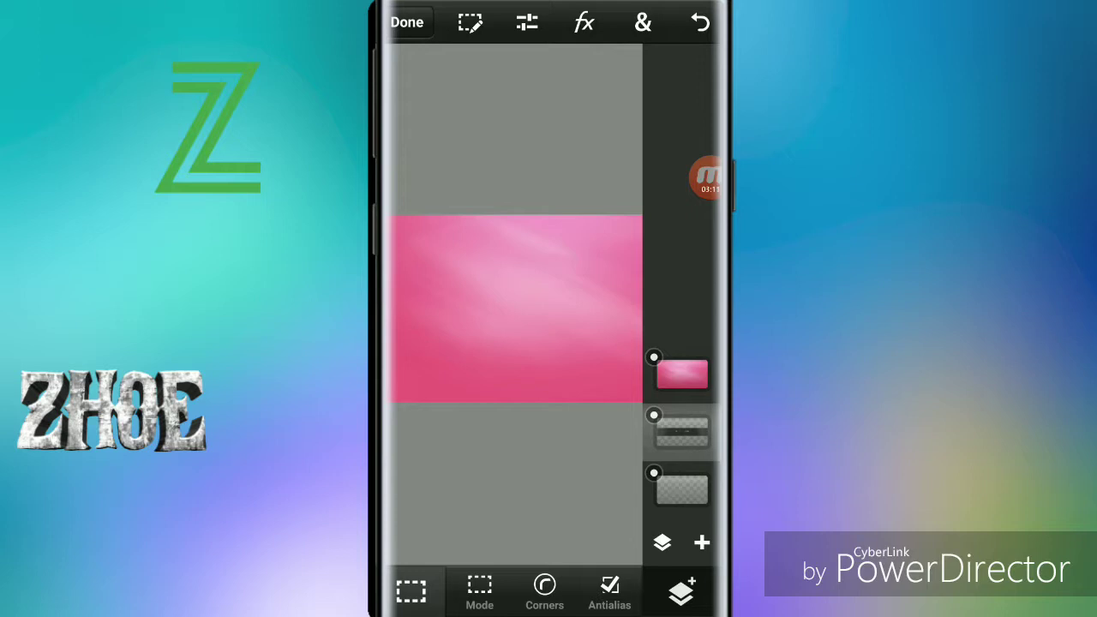
pyautogui.click(410, 590)
pyautogui.click(410, 482)
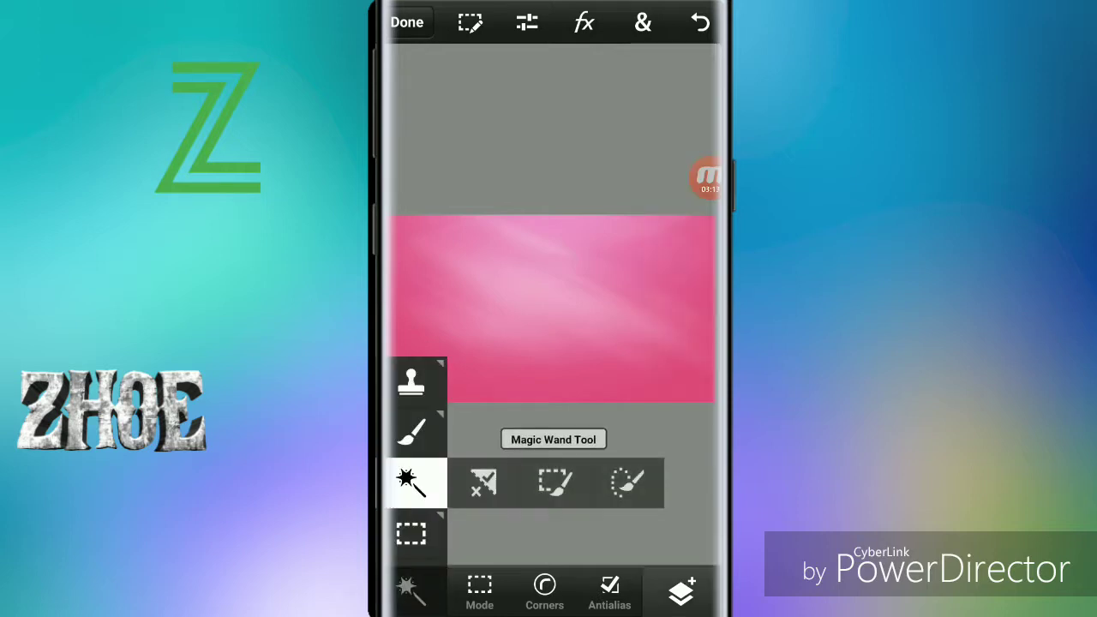
pyautogui.click(410, 433)
pyautogui.click(410, 481)
pyautogui.click(681, 591)
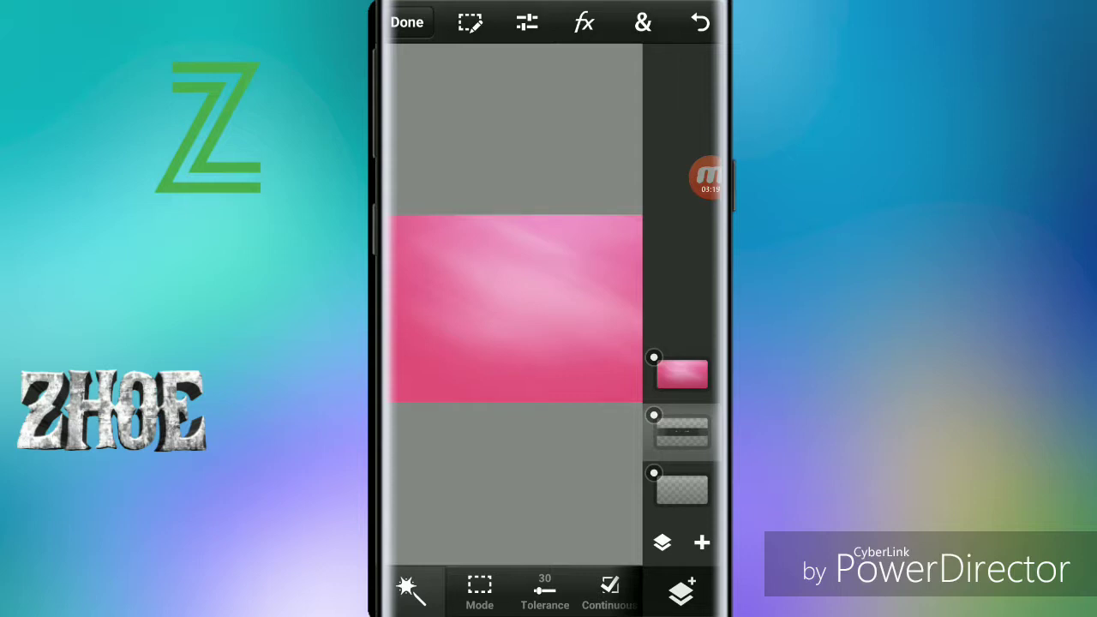
pyautogui.click(681, 592)
# - Magic-wand the lower strip and clear it from the pink layer
pyautogui.click(546, 307)
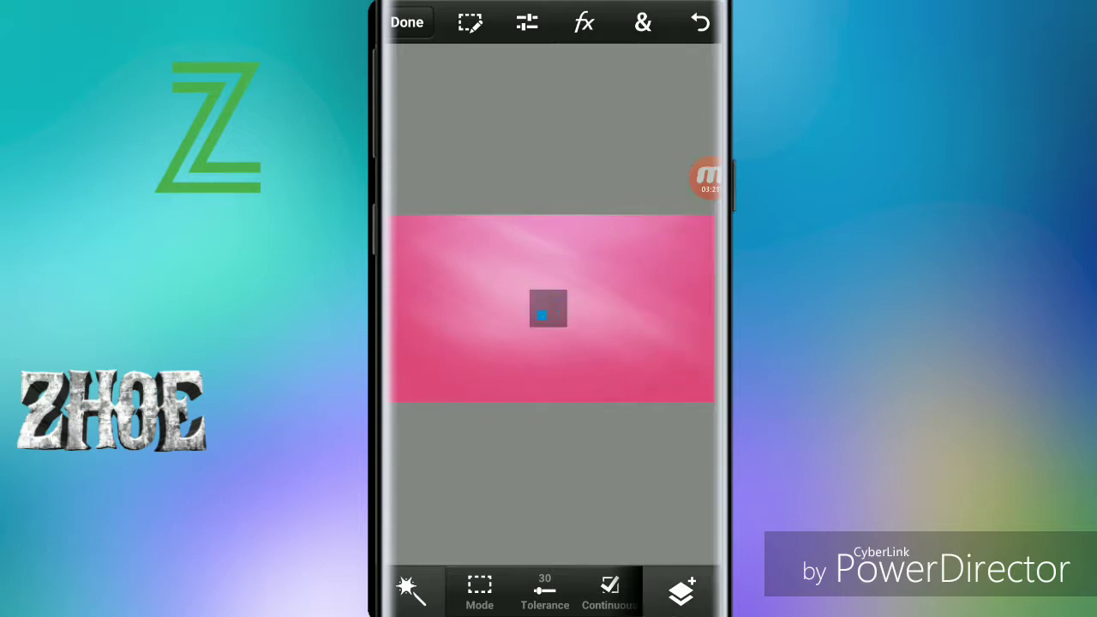
pyautogui.click(681, 592)
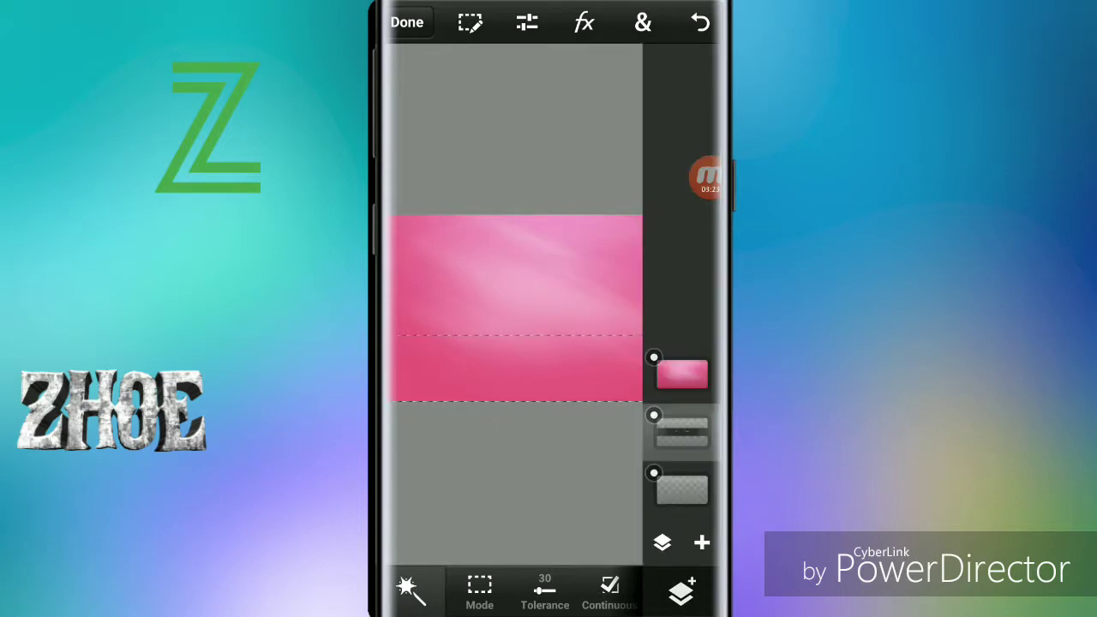
pyautogui.click(682, 374)
pyautogui.click(470, 24)
pyautogui.click(549, 184)
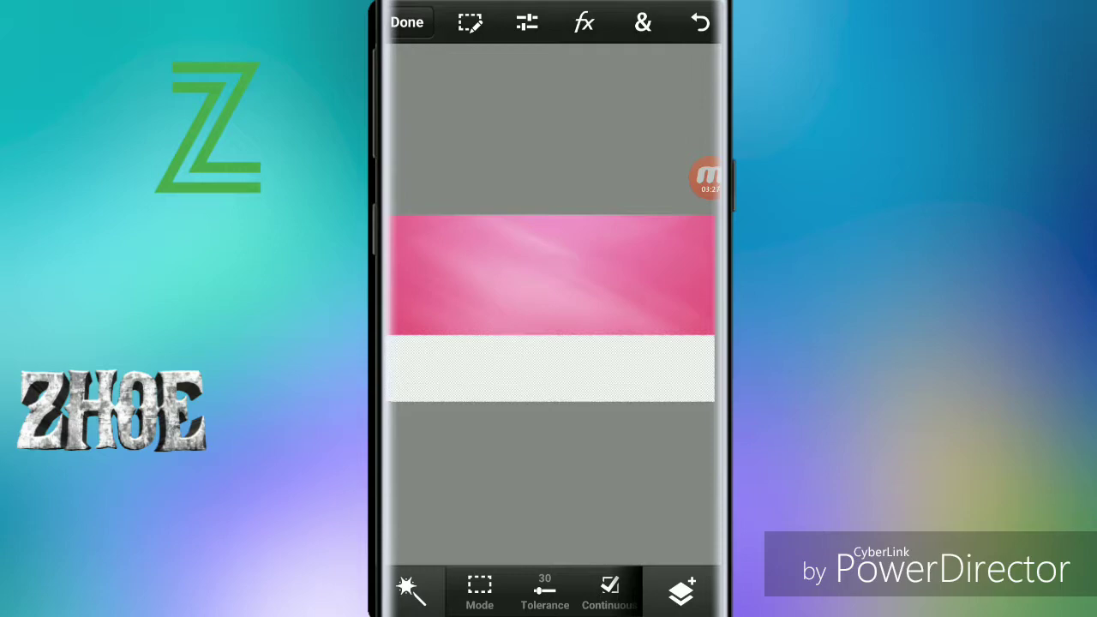
# - Magic-wand the upper strip and clear it from the pink layer, leaving a middle band
pyautogui.click(681, 592)
pyautogui.click(682, 433)
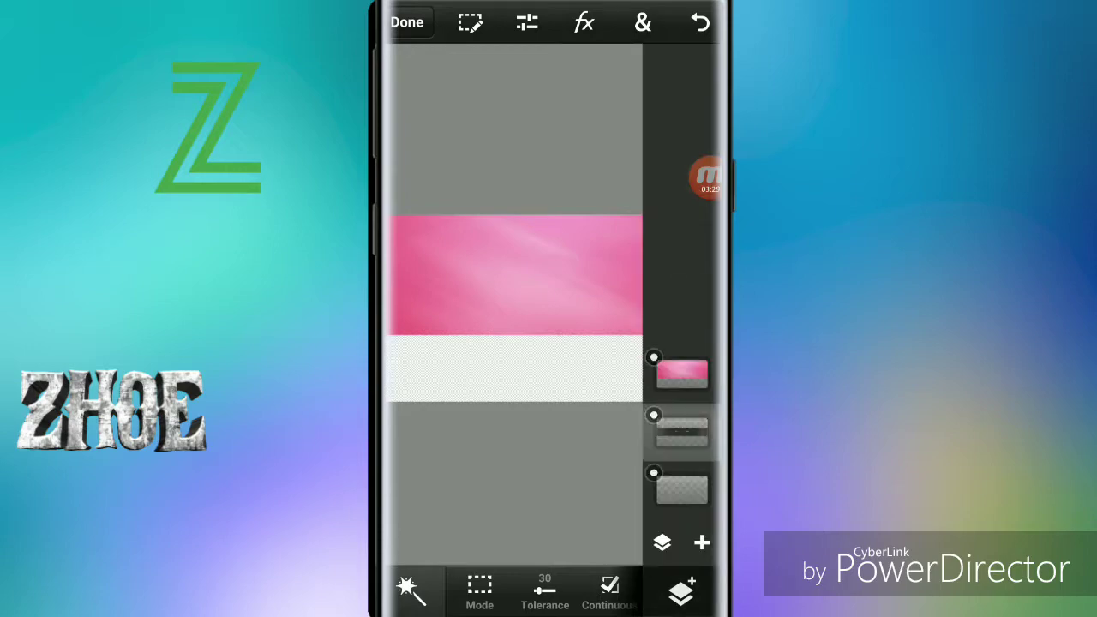
pyautogui.click(681, 591)
pyautogui.click(548, 309)
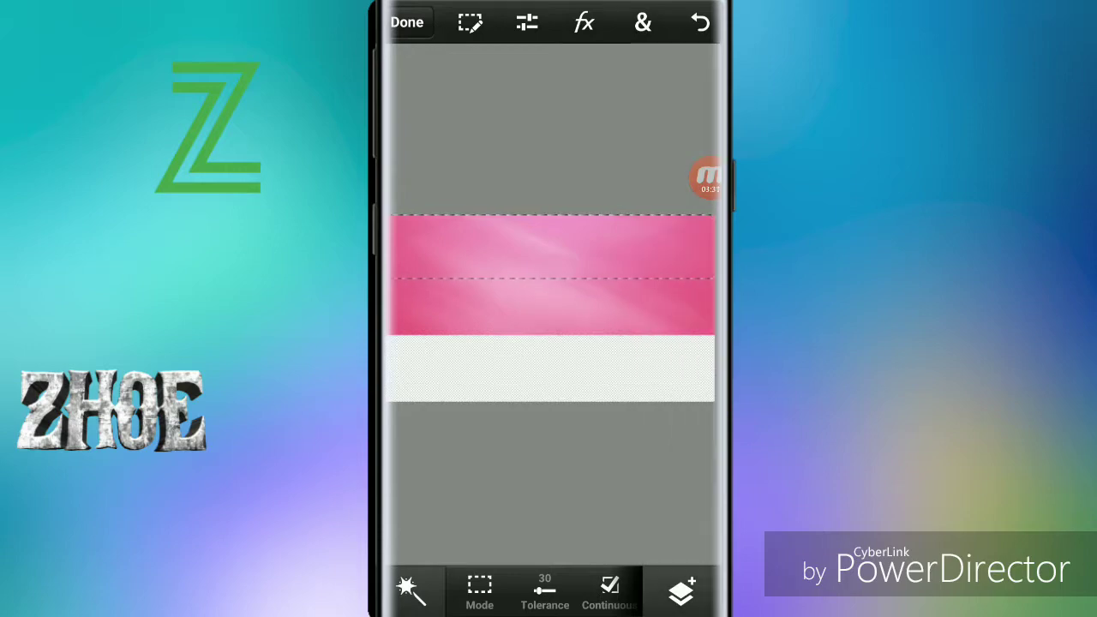
pyautogui.click(681, 591)
pyautogui.click(682, 373)
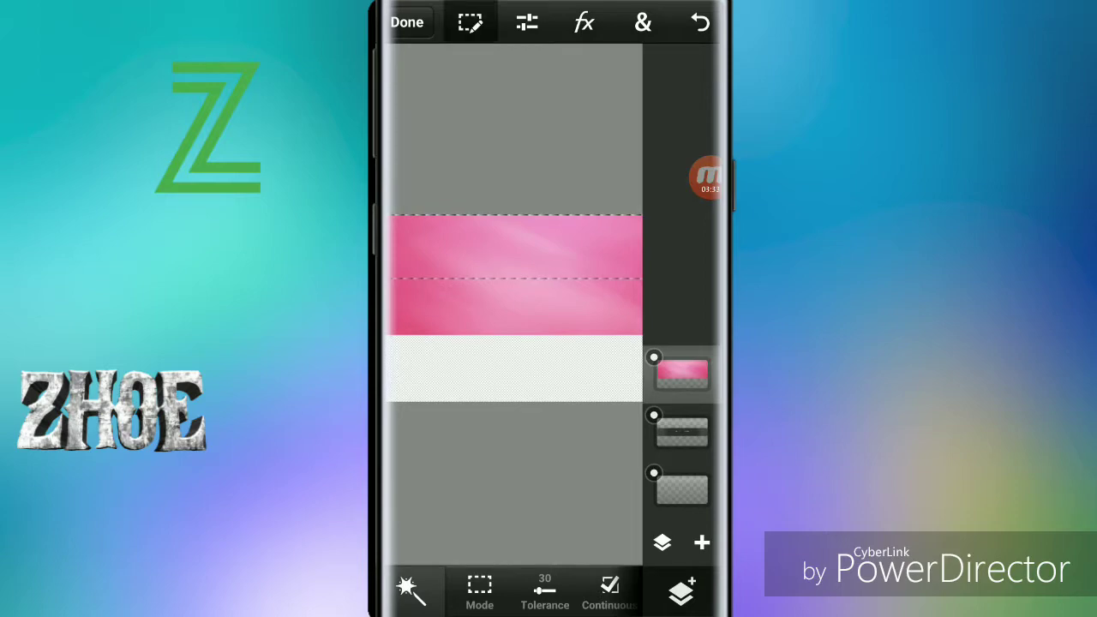
pyautogui.click(470, 23)
pyautogui.click(549, 171)
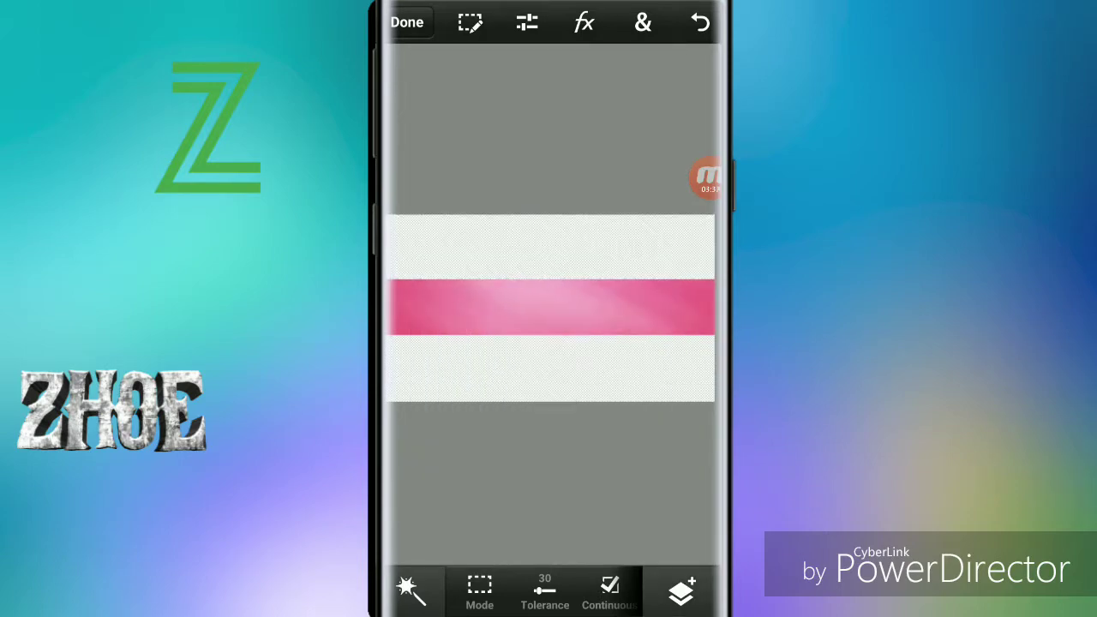
pyautogui.scroll(2, 548, 308)
pyautogui.scroll(-3, 549, 308)
pyautogui.scroll(2, 548, 308)
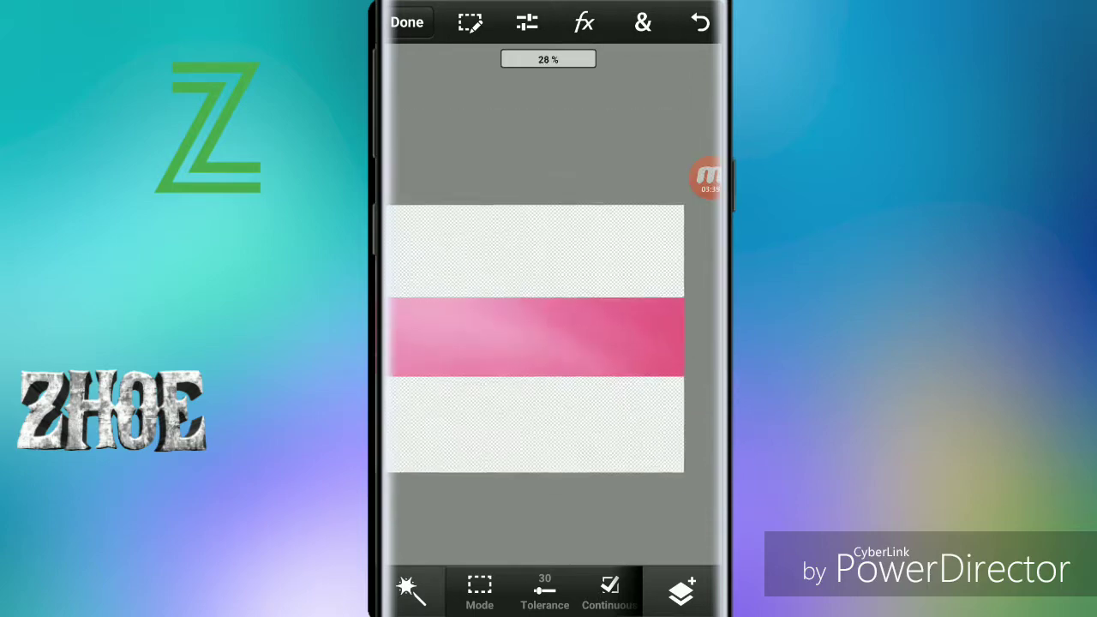
pyautogui.scroll(1, 536, 339)
pyautogui.scroll(-2, 535, 339)
pyautogui.click(681, 591)
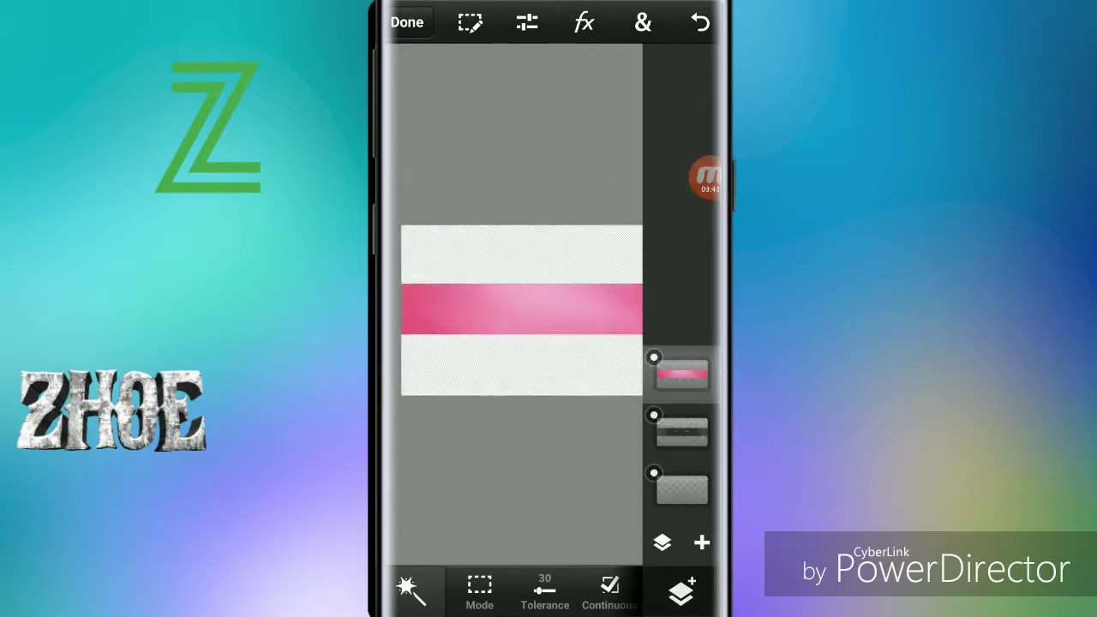
# - Add photo 476824786 as a new layer and scale it to cover the canvas
pyautogui.click(702, 542)
pyautogui.click(548, 224)
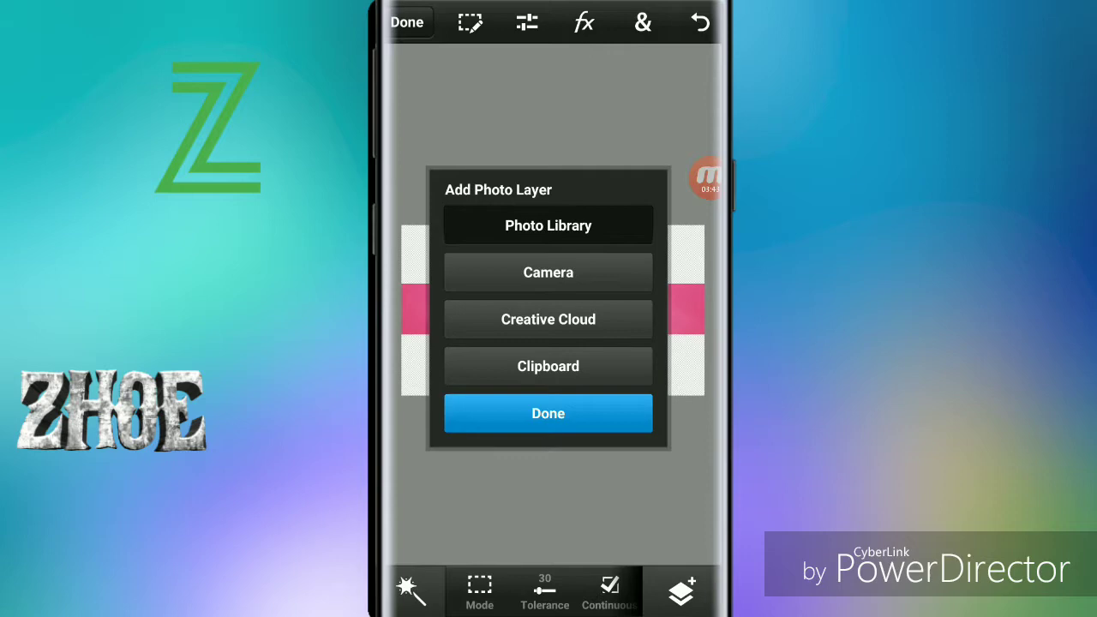
pyautogui.click(548, 225)
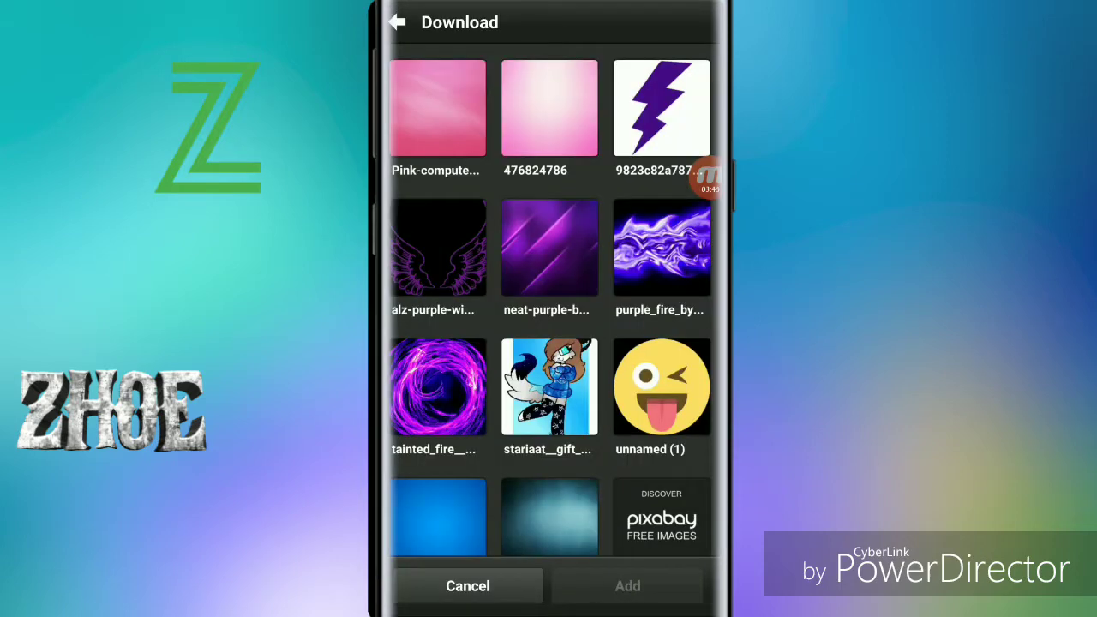
pyautogui.click(548, 107)
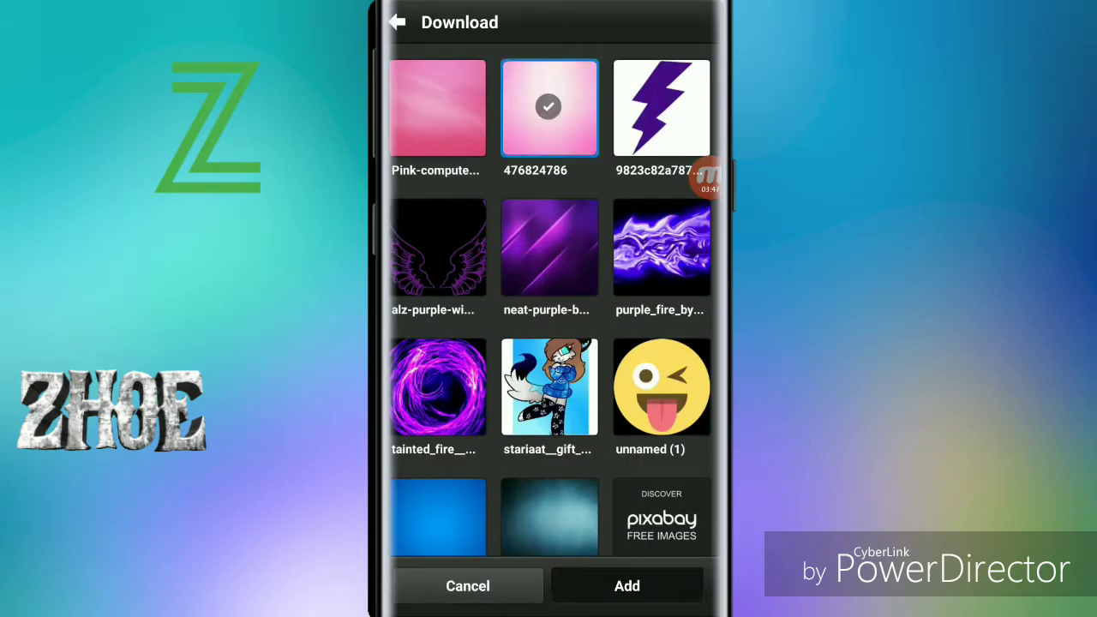
pyautogui.click(626, 585)
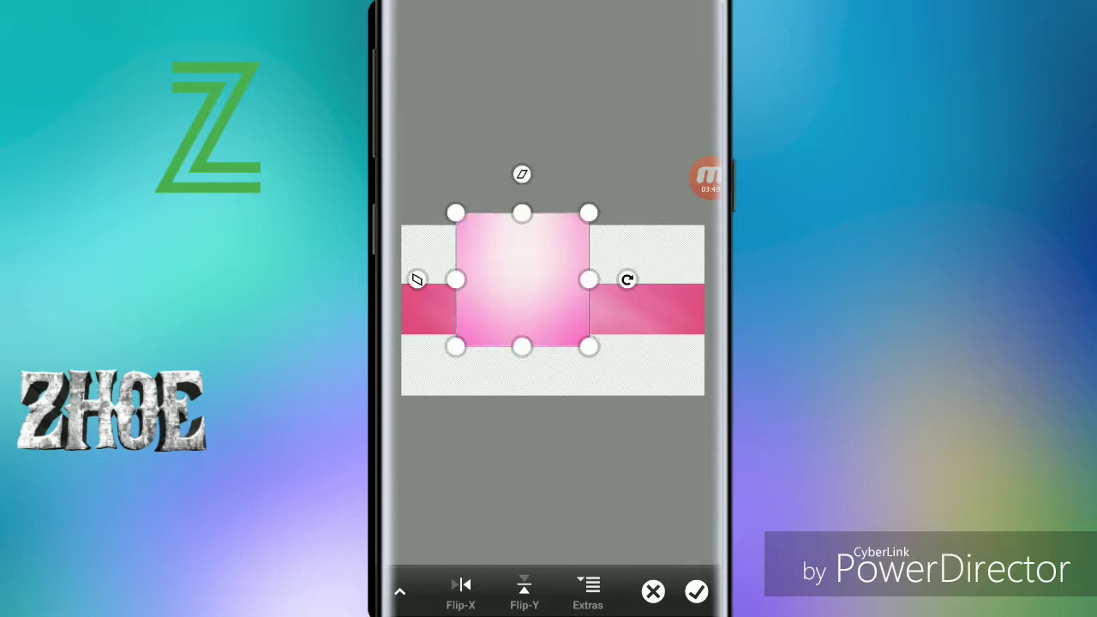
pyautogui.moveTo(631, 367); pyautogui.dragTo(706, 449)
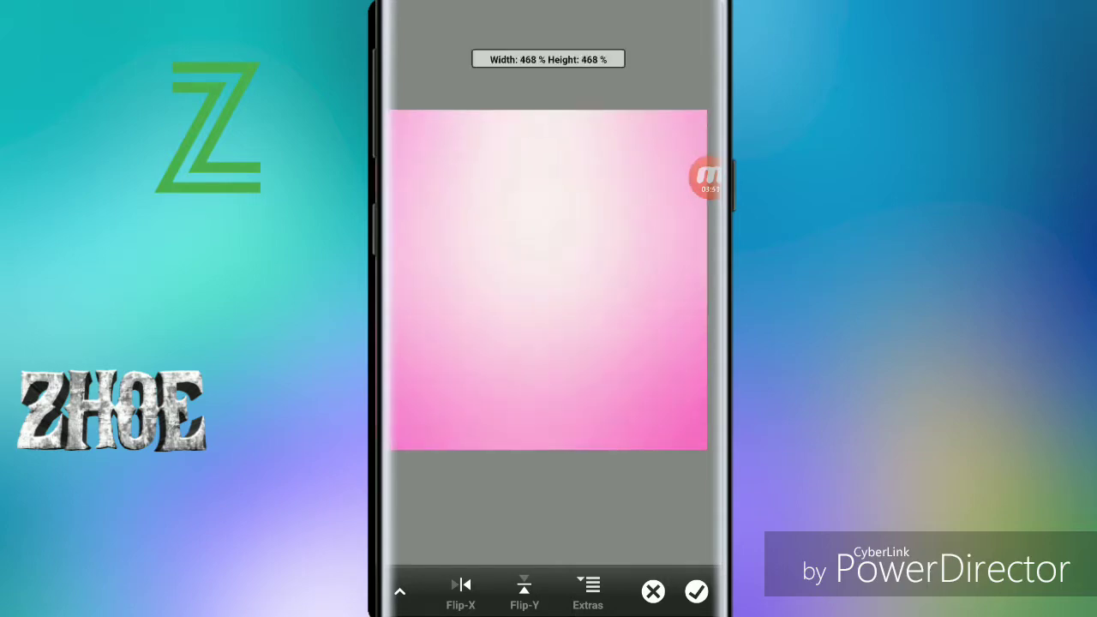
pyautogui.click(696, 592)
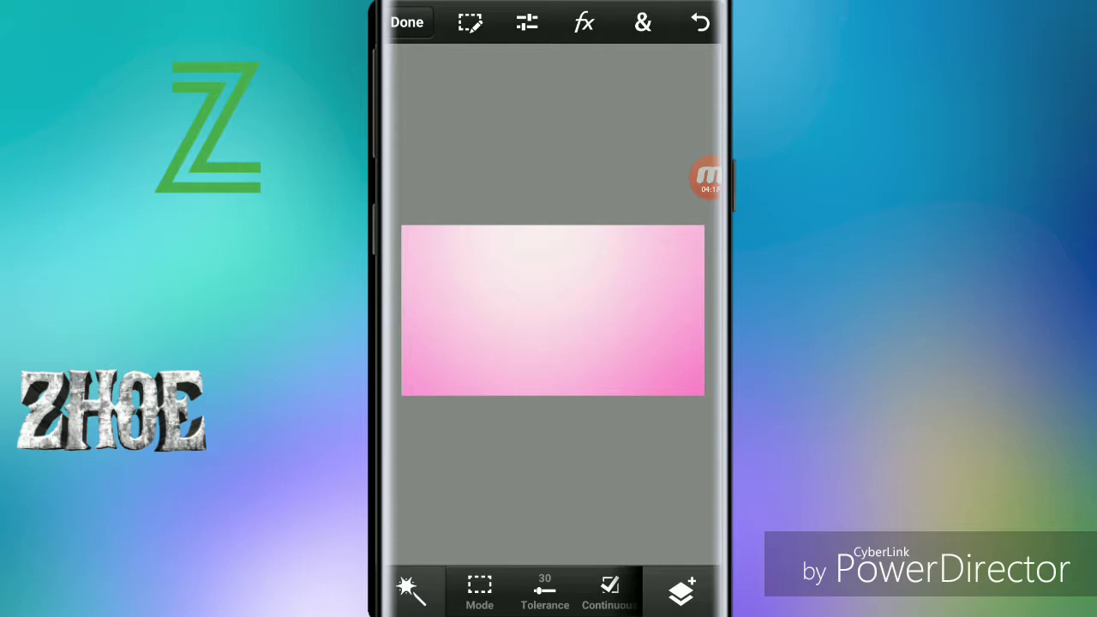
# - Clear the new pink layer below the band using the guide layer's lower-strip selection
pyautogui.click(681, 591)
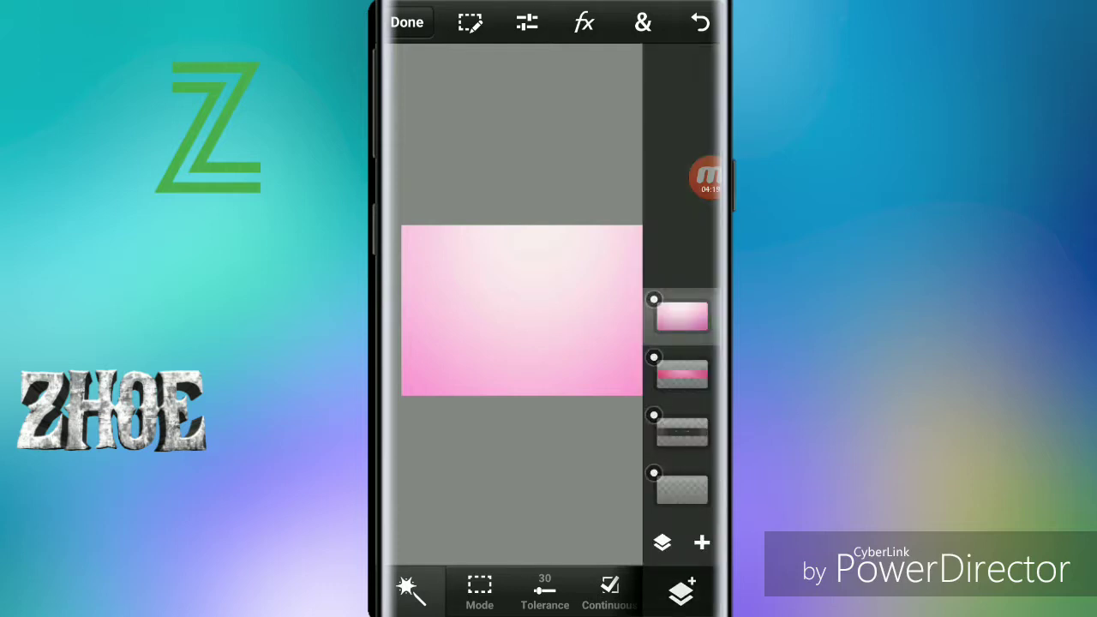
pyautogui.click(681, 433)
pyautogui.click(410, 589)
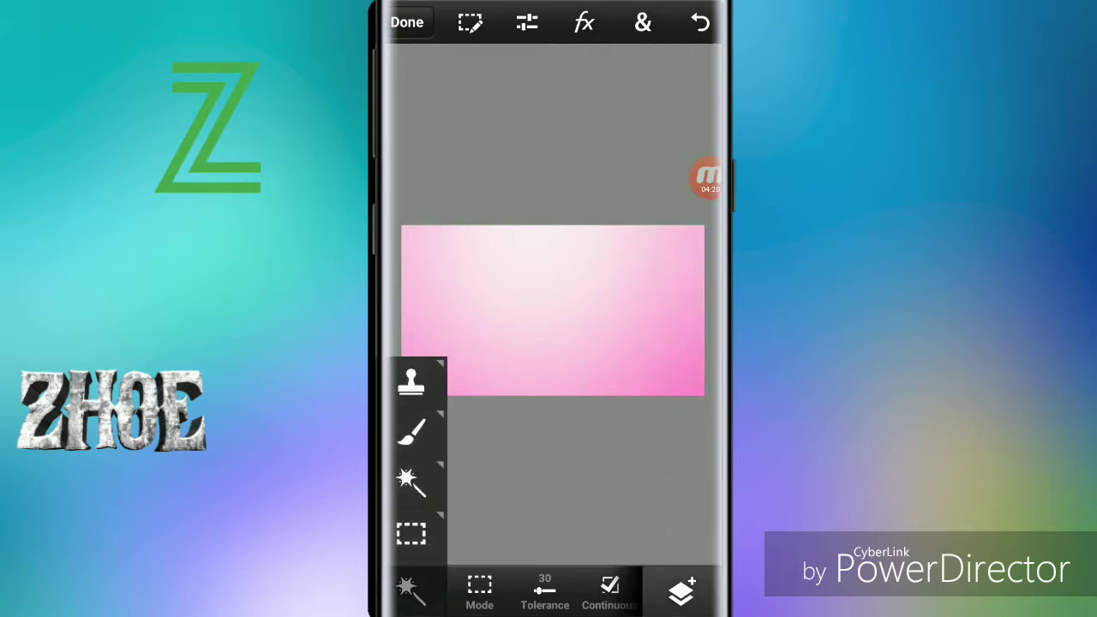
pyautogui.click(411, 480)
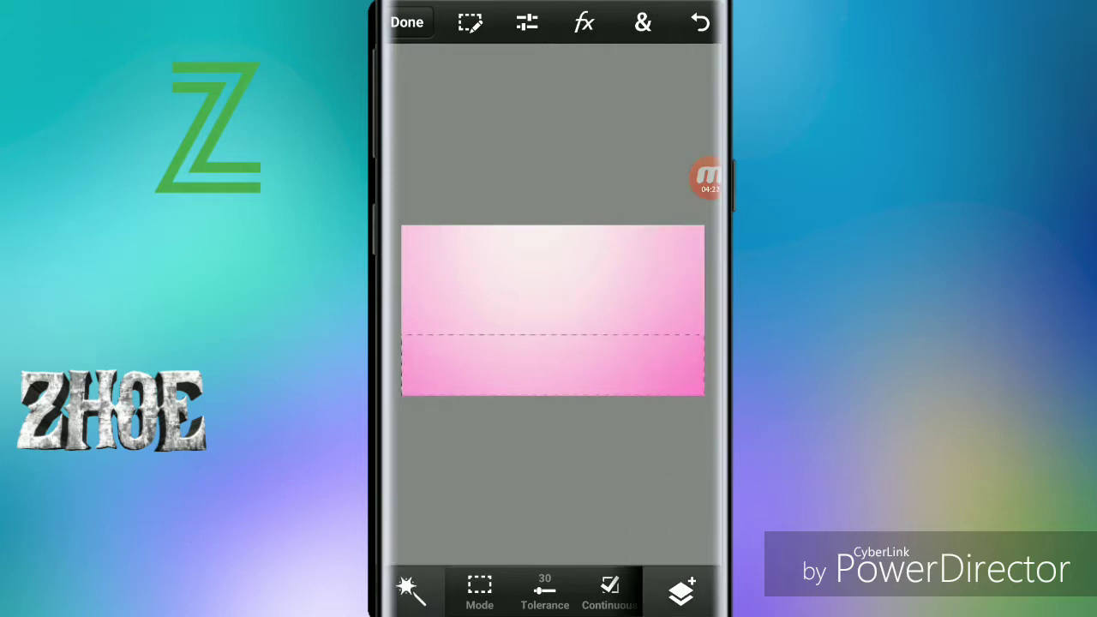
pyautogui.click(681, 591)
pyautogui.click(681, 317)
pyautogui.click(470, 22)
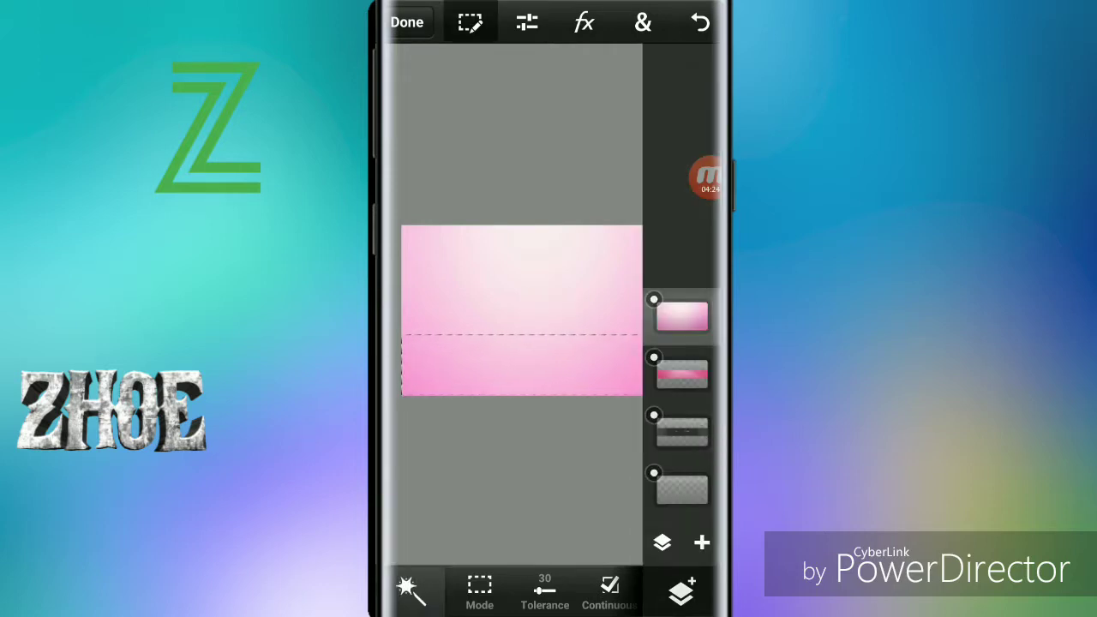
pyautogui.click(548, 175)
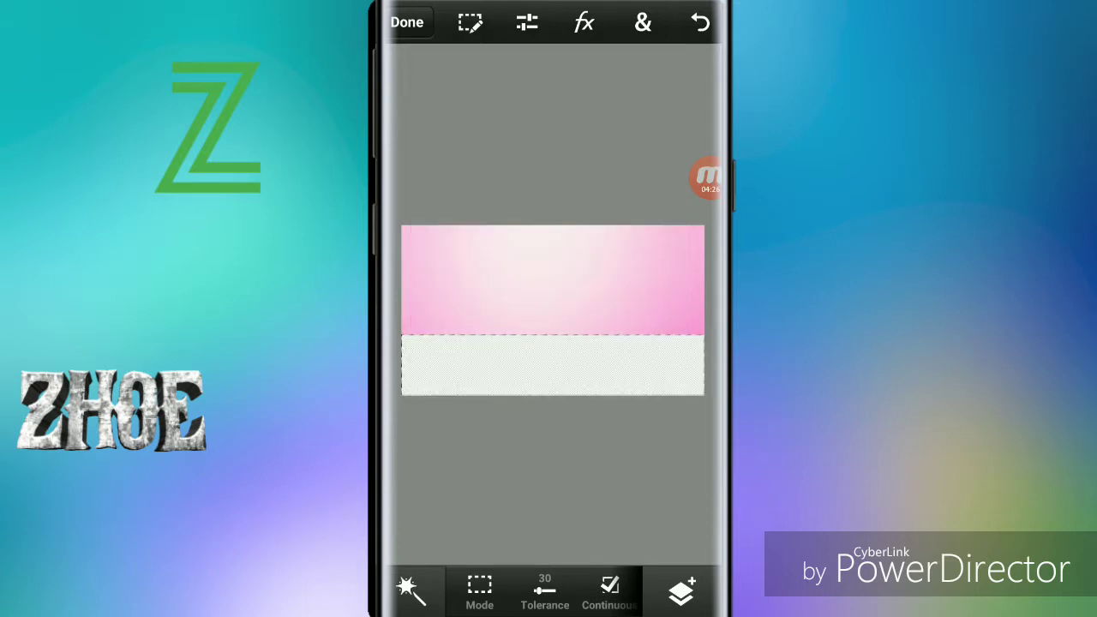
# - Clear the new pink layer above the band using the guide layer's upper-strip selection
pyautogui.click(682, 591)
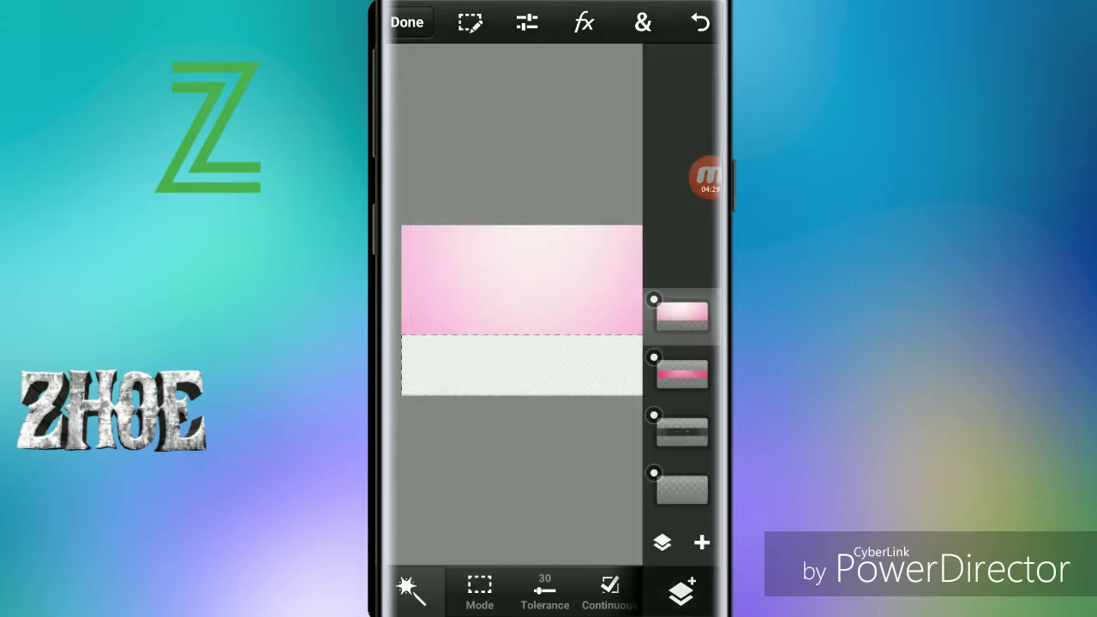
pyautogui.click(681, 591)
pyautogui.click(681, 592)
pyautogui.click(682, 431)
pyautogui.click(681, 591)
pyautogui.click(547, 307)
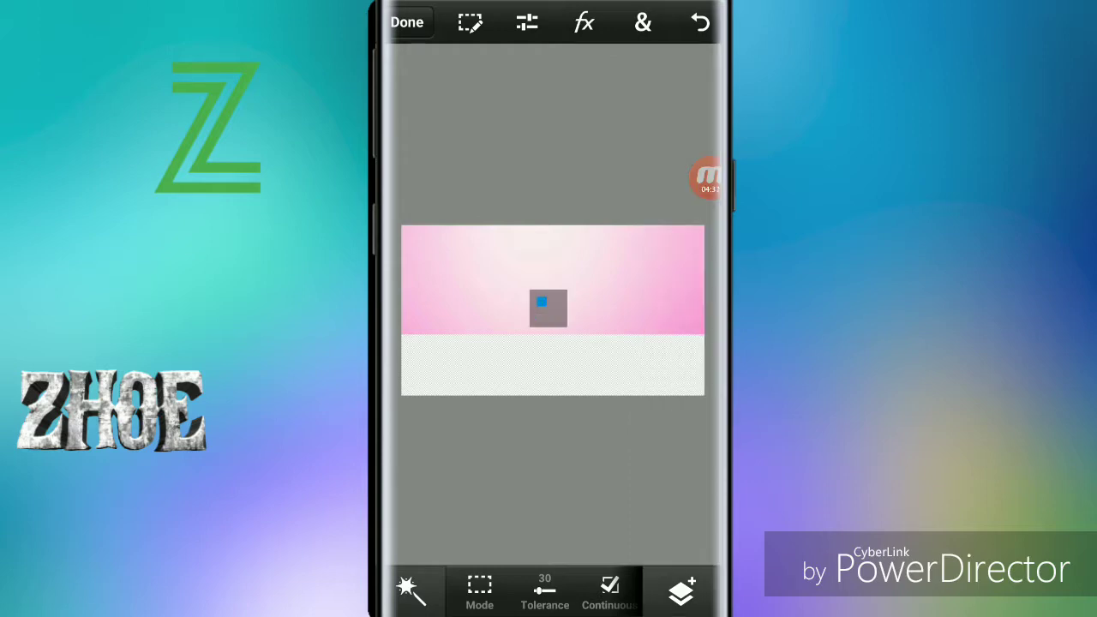
pyautogui.click(681, 591)
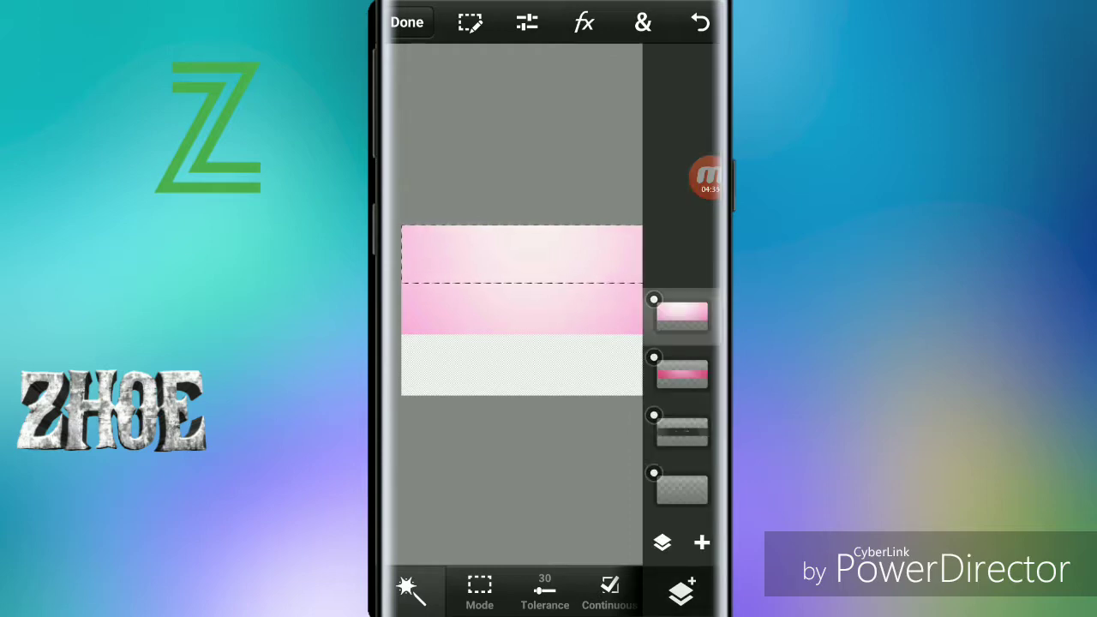
pyautogui.click(469, 22)
pyautogui.click(549, 184)
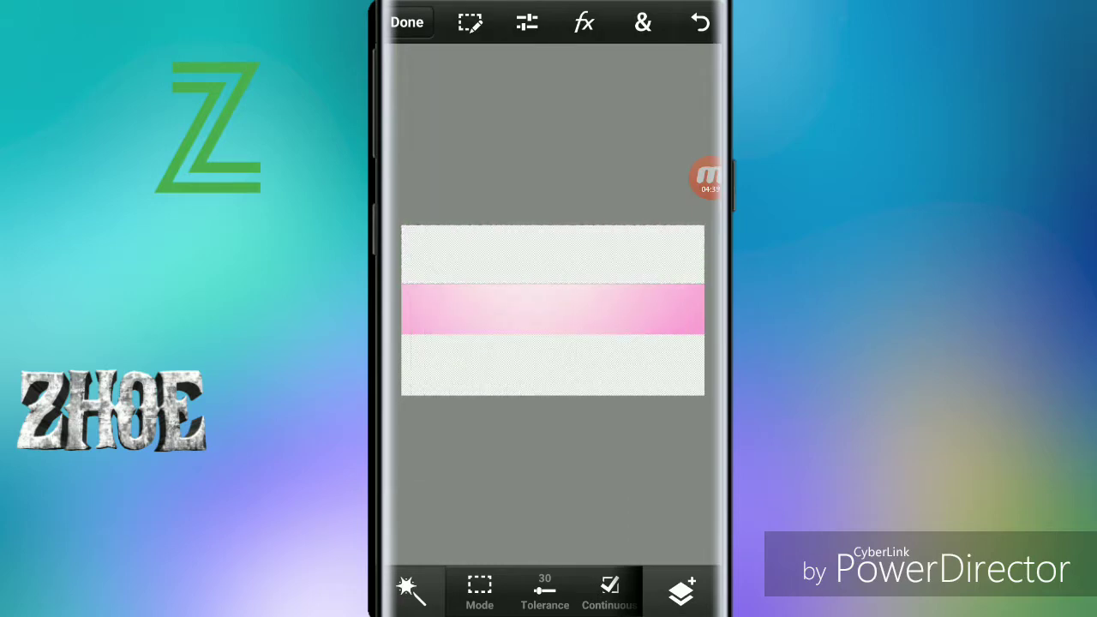
# - Set the darker pink band layer's blend mode to Linear Dodge (Add)
pyautogui.click(681, 591)
pyautogui.click(681, 372)
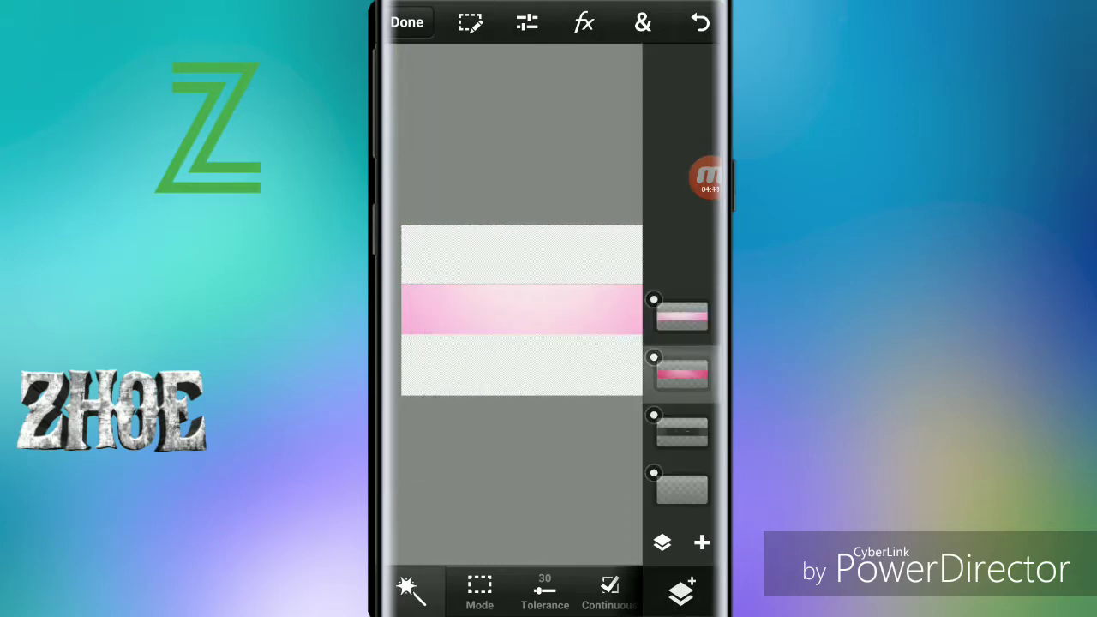
pyautogui.click(681, 317)
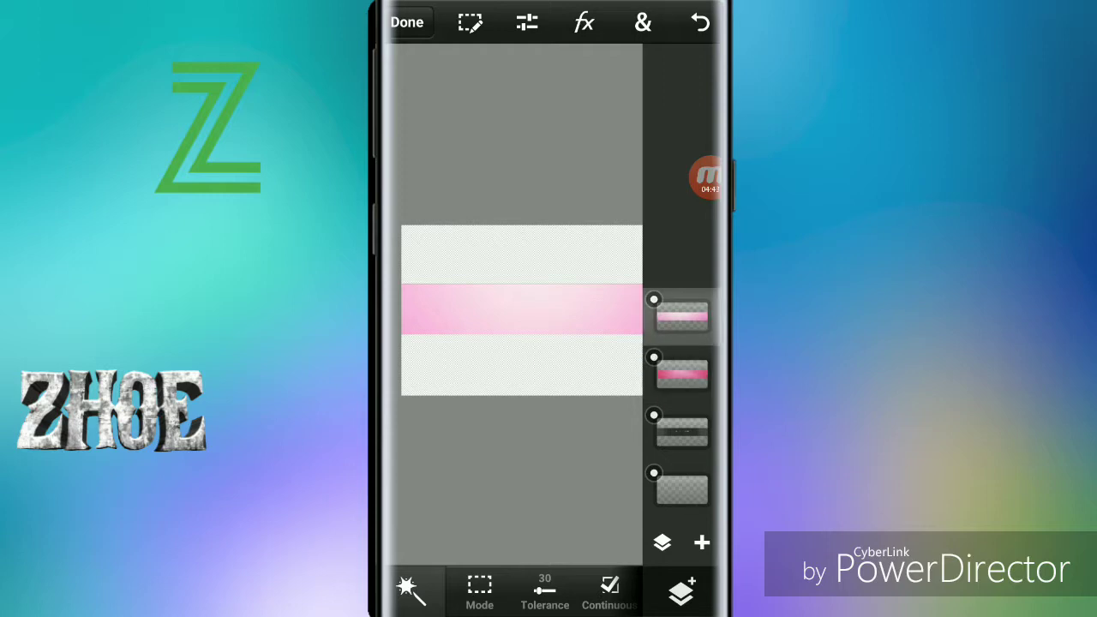
pyautogui.click(682, 372)
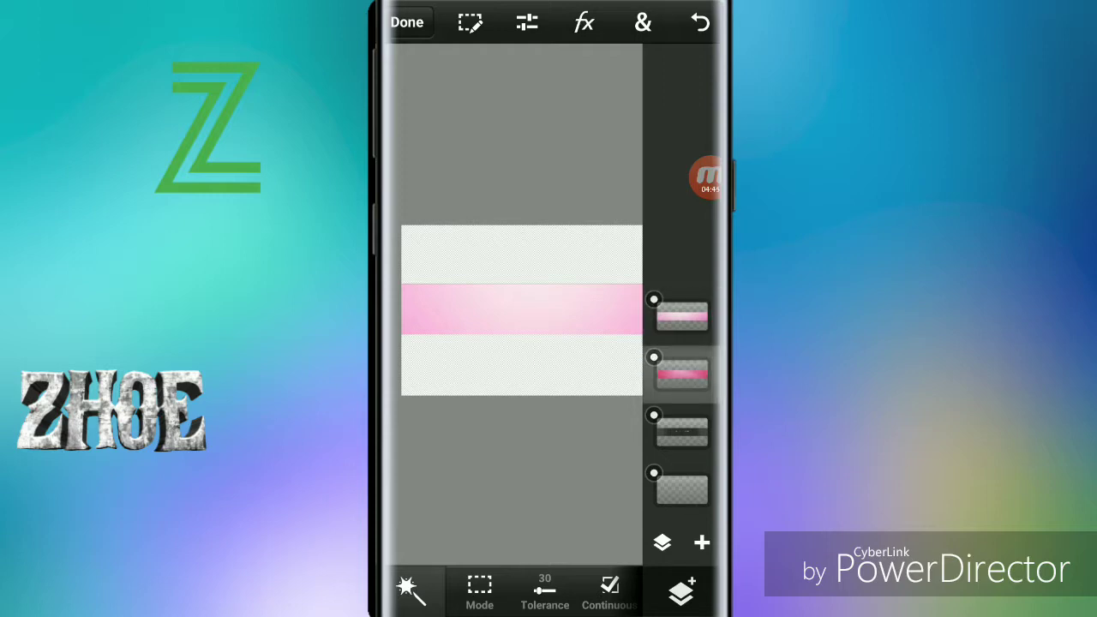
pyautogui.click(662, 542)
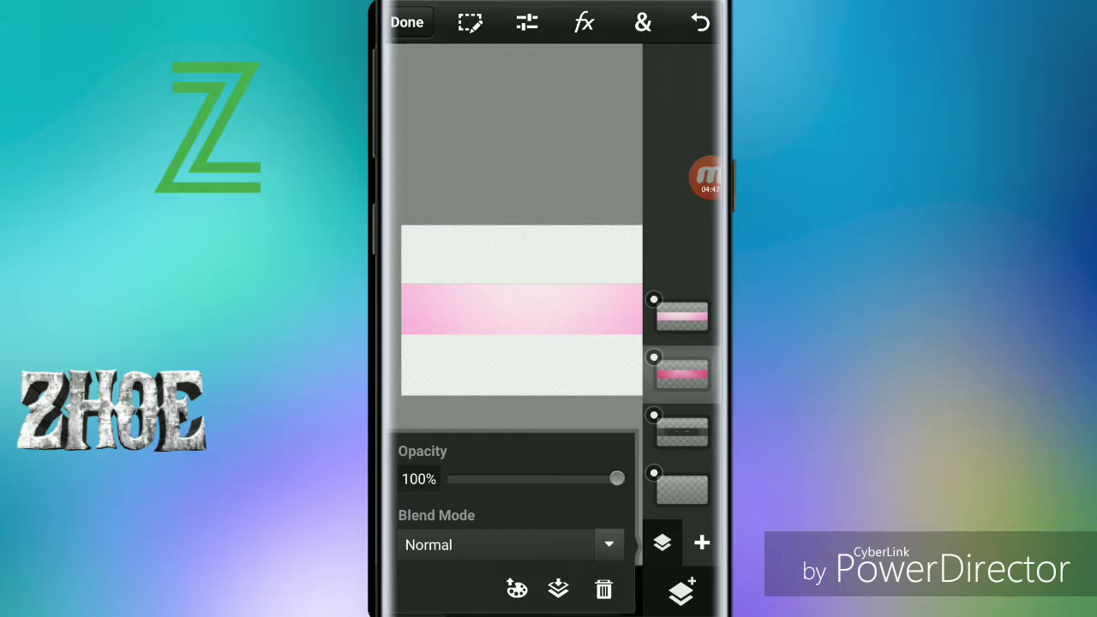
pyautogui.click(506, 545)
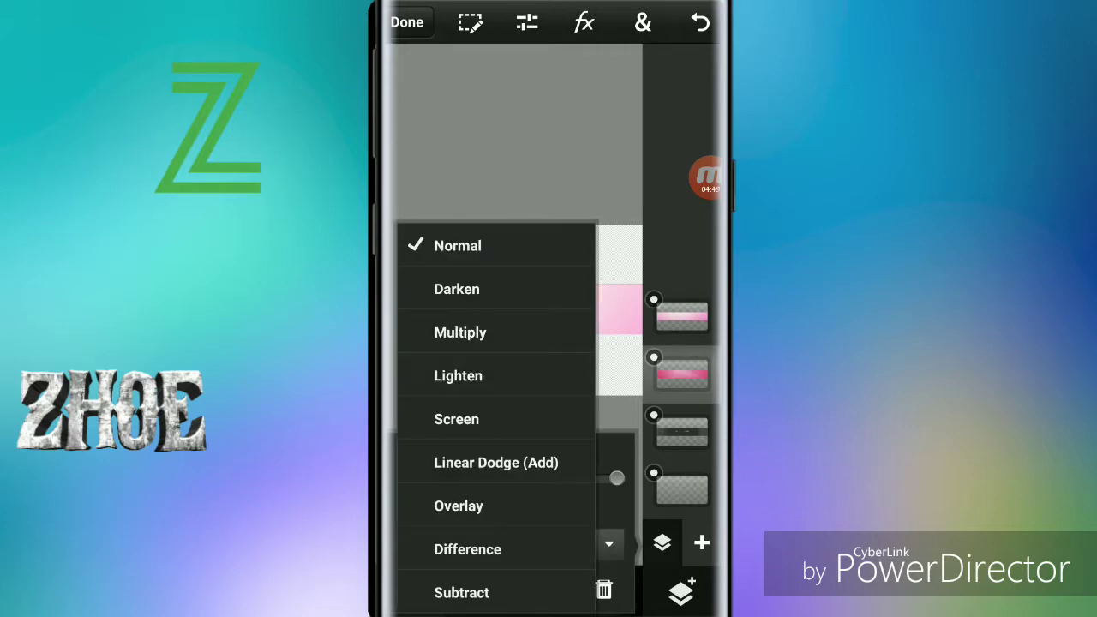
pyautogui.click(496, 462)
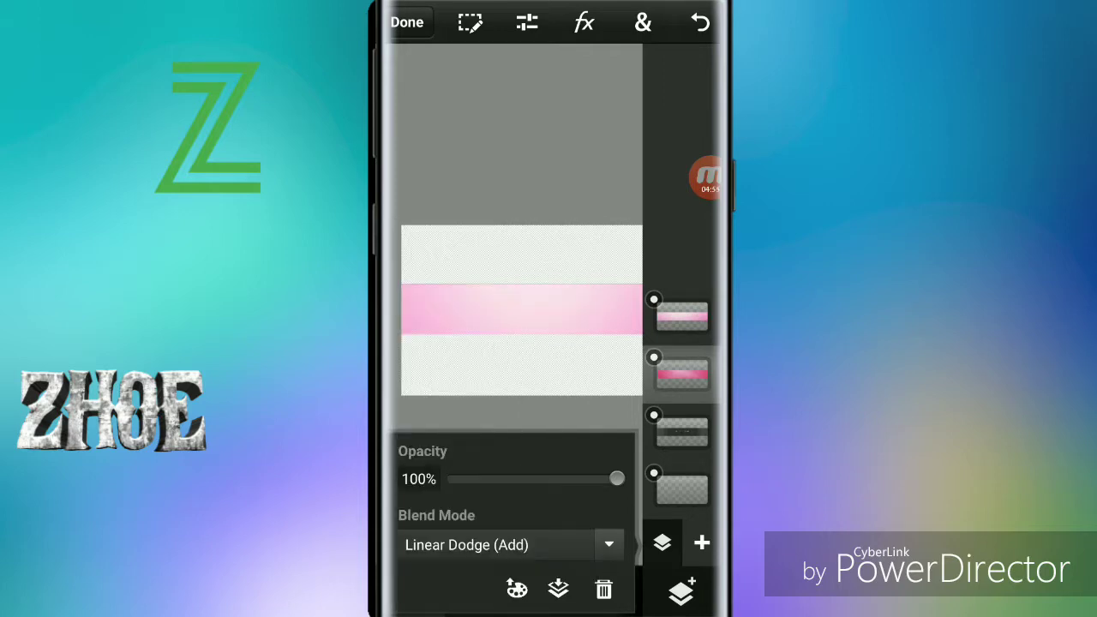
pyautogui.click(682, 373)
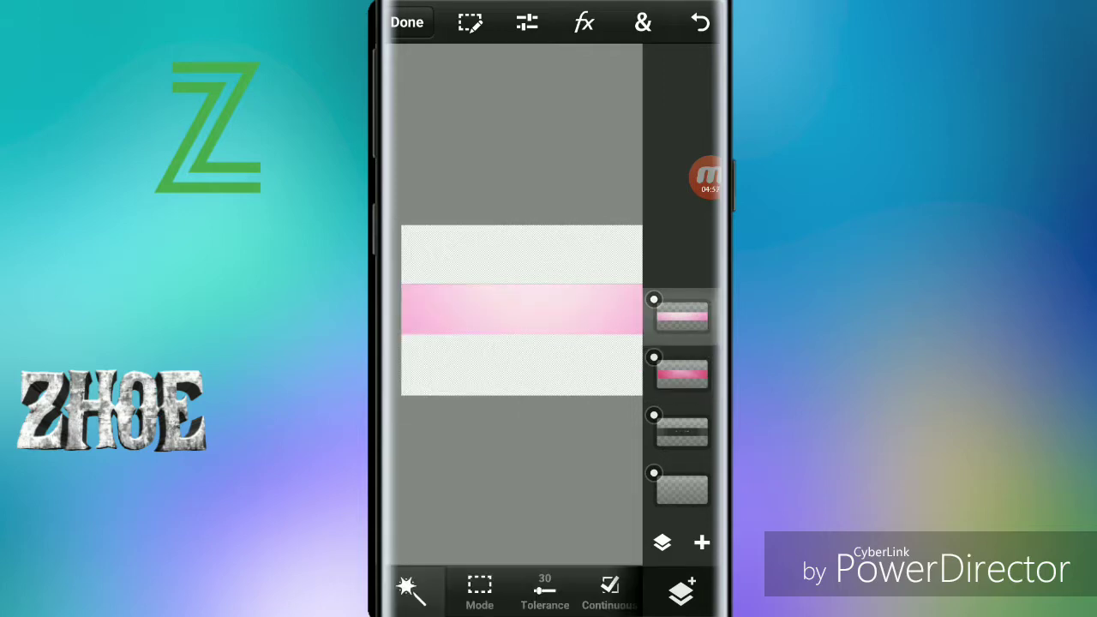
# - Set the top pale pink layer's blend mode to Linear Dodge (Add) as well
pyautogui.click(661, 541)
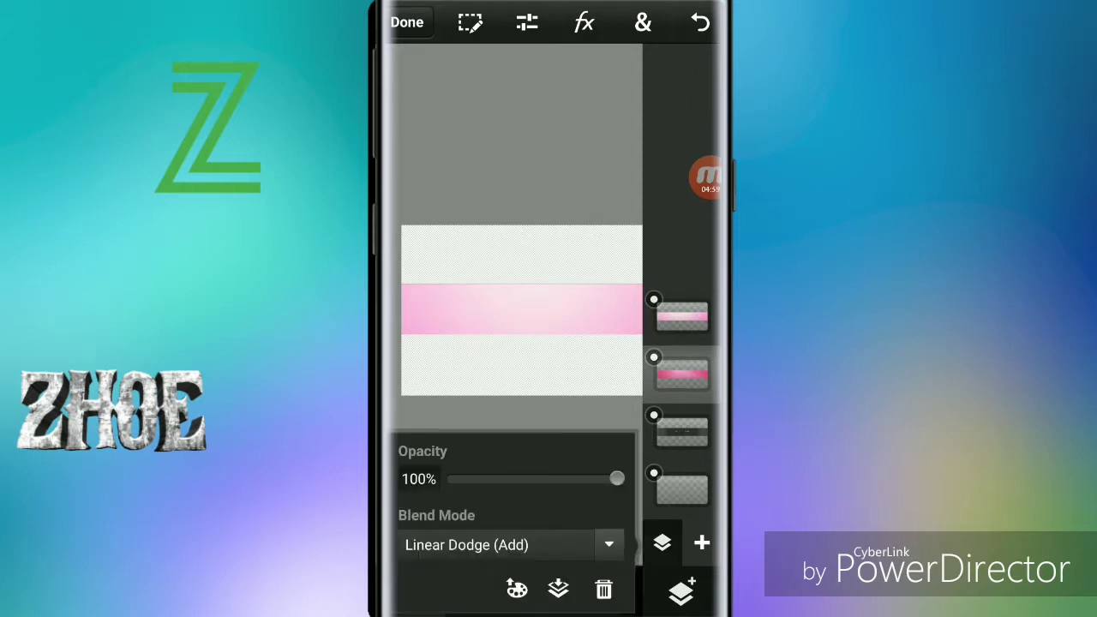
pyautogui.click(514, 541)
pyautogui.click(682, 315)
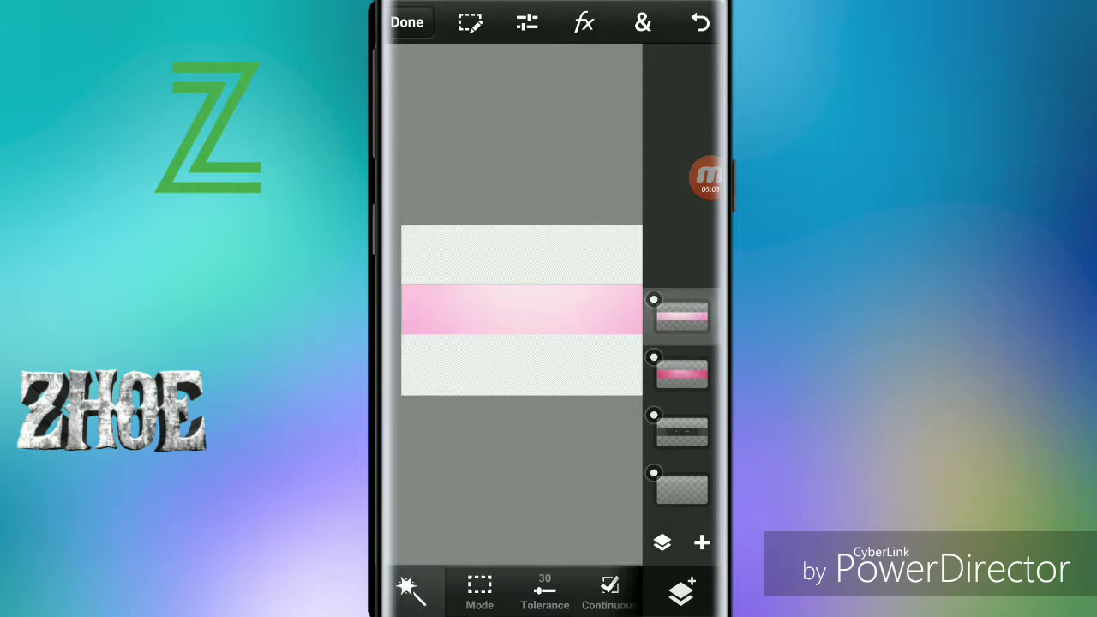
pyautogui.click(661, 541)
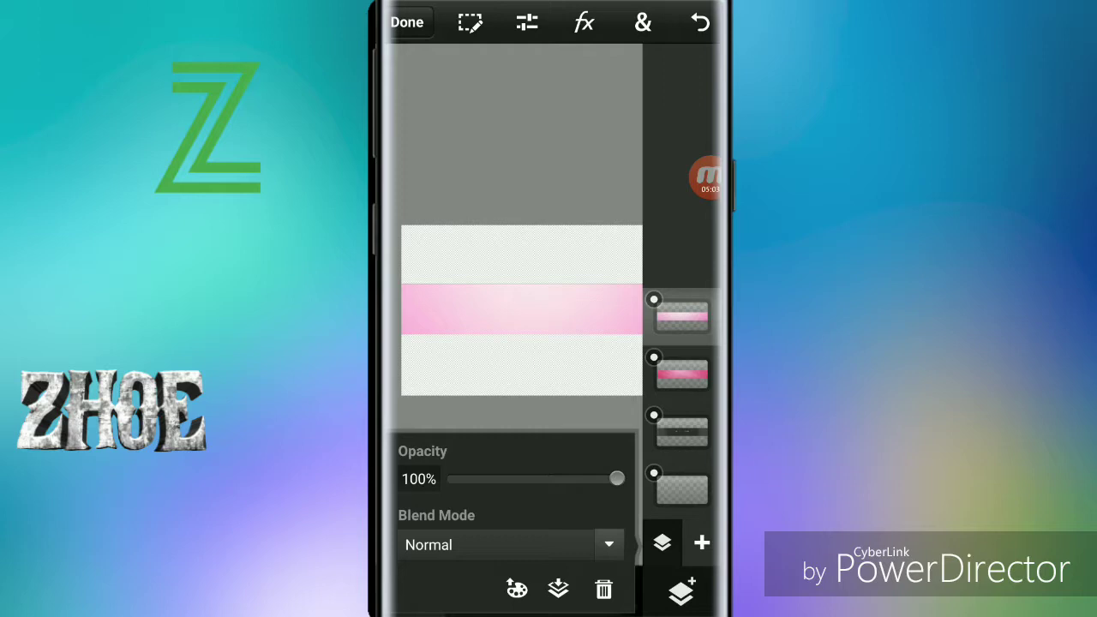
pyautogui.click(506, 544)
pyautogui.click(489, 461)
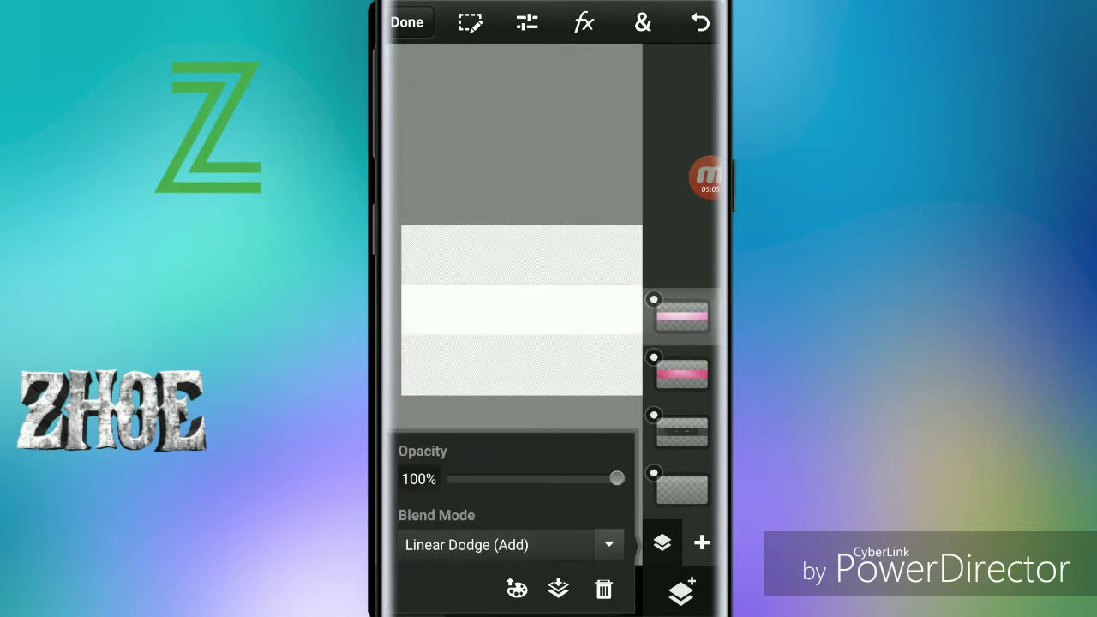
pyautogui.click(661, 541)
pyautogui.click(547, 307)
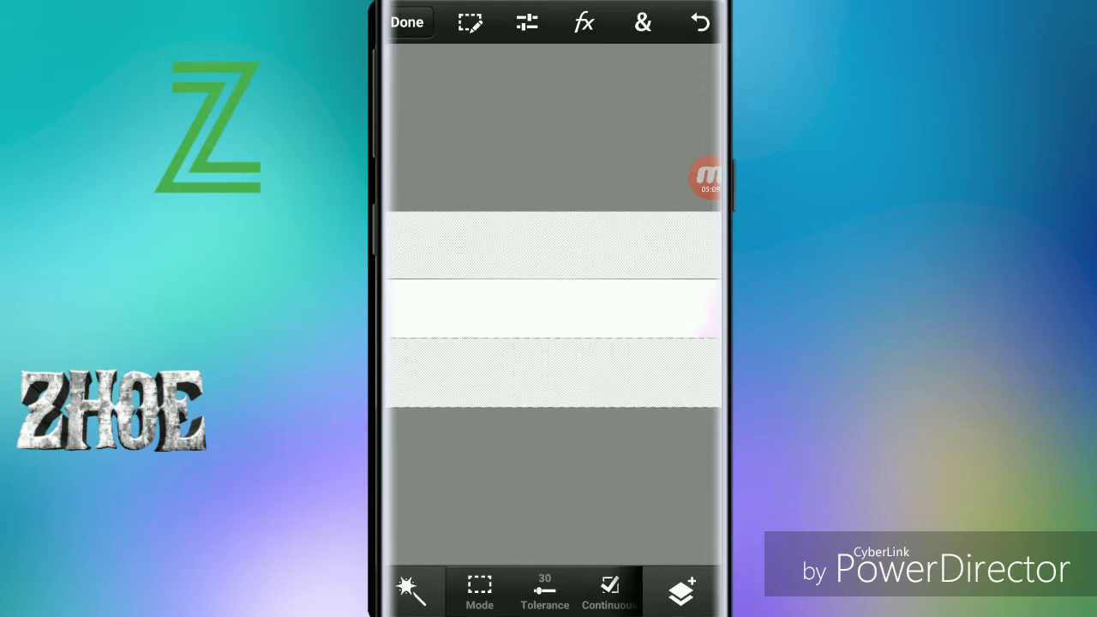
# - Return the top layer's blend mode to Normal
pyautogui.click(681, 591)
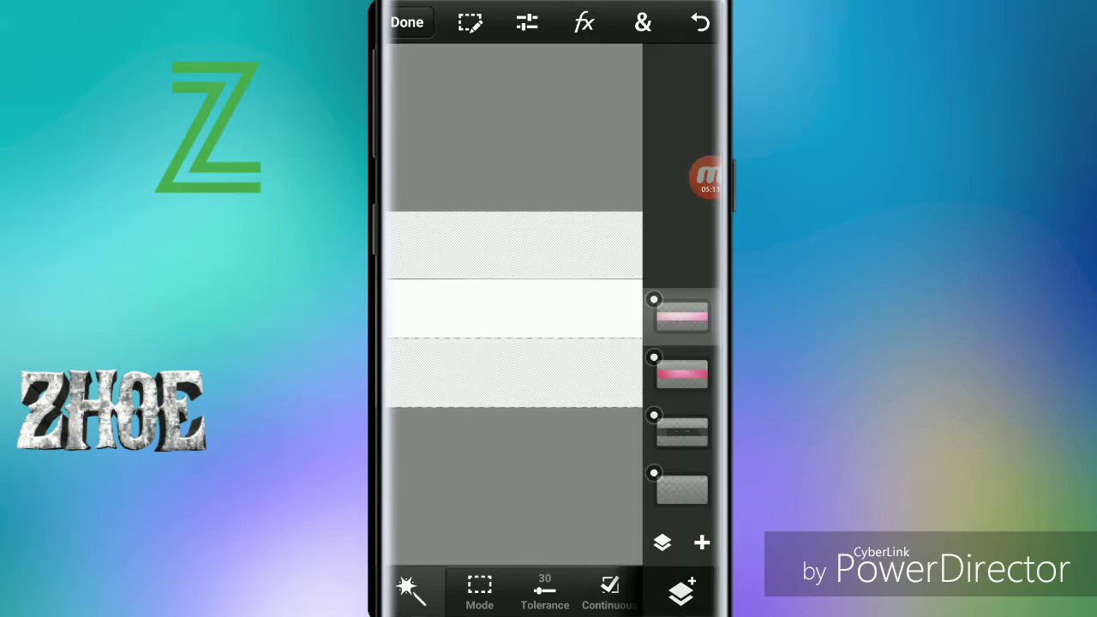
pyautogui.click(661, 542)
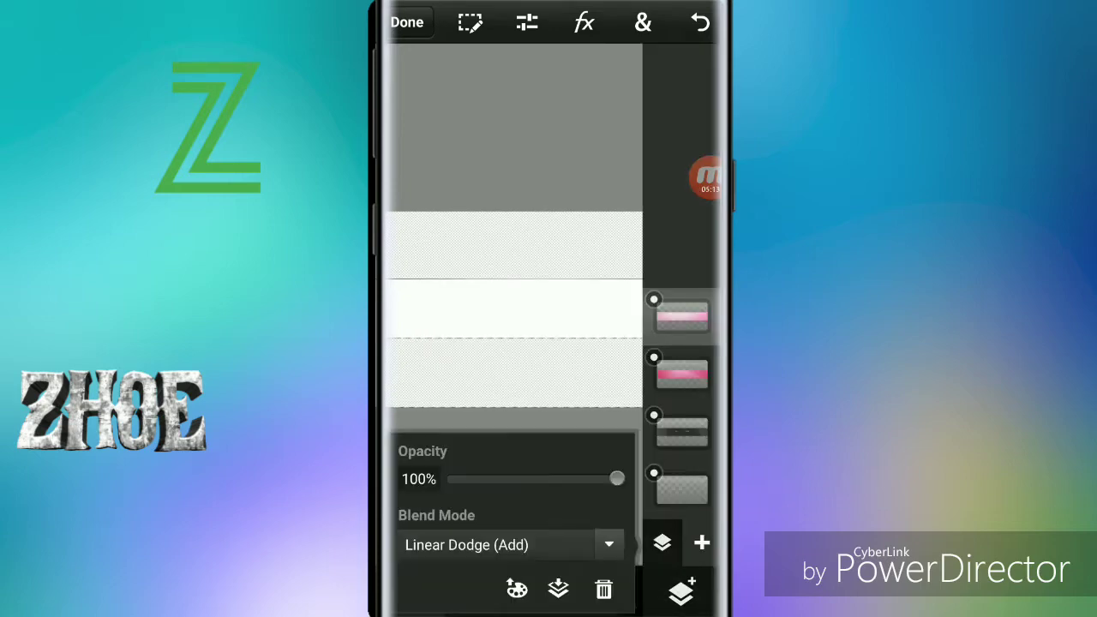
pyautogui.click(514, 543)
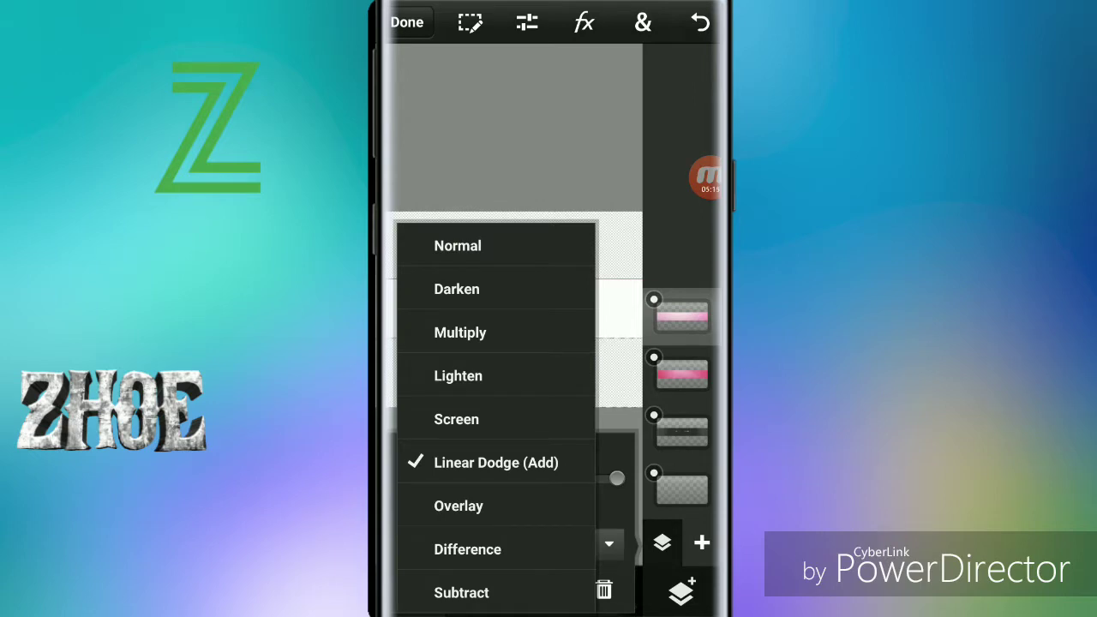
pyautogui.click(458, 245)
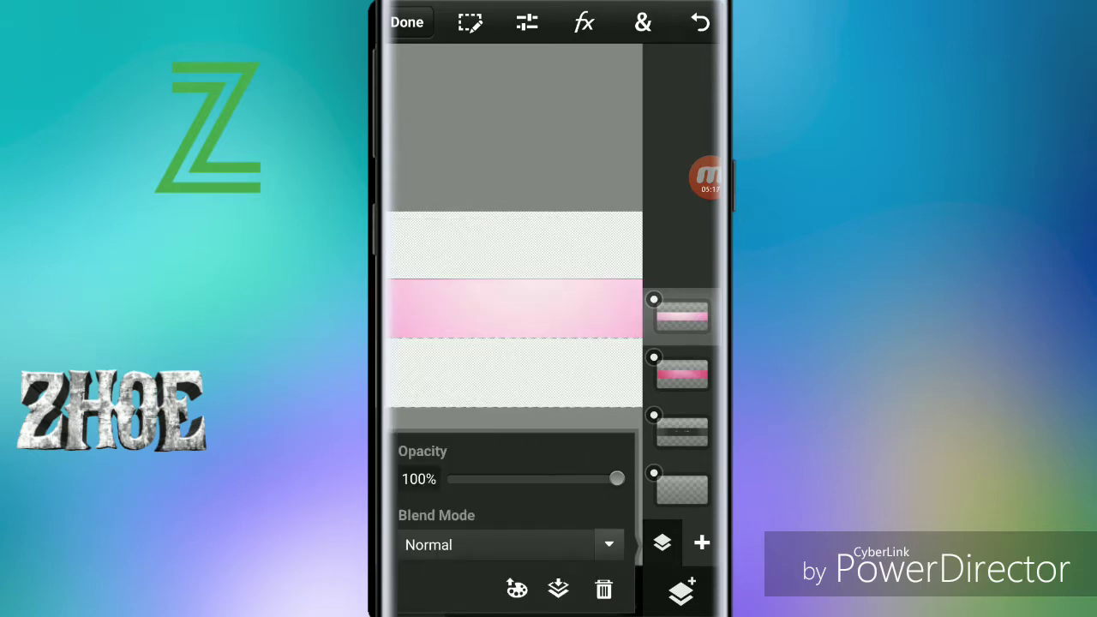
pyautogui.click(681, 591)
pyautogui.click(548, 309)
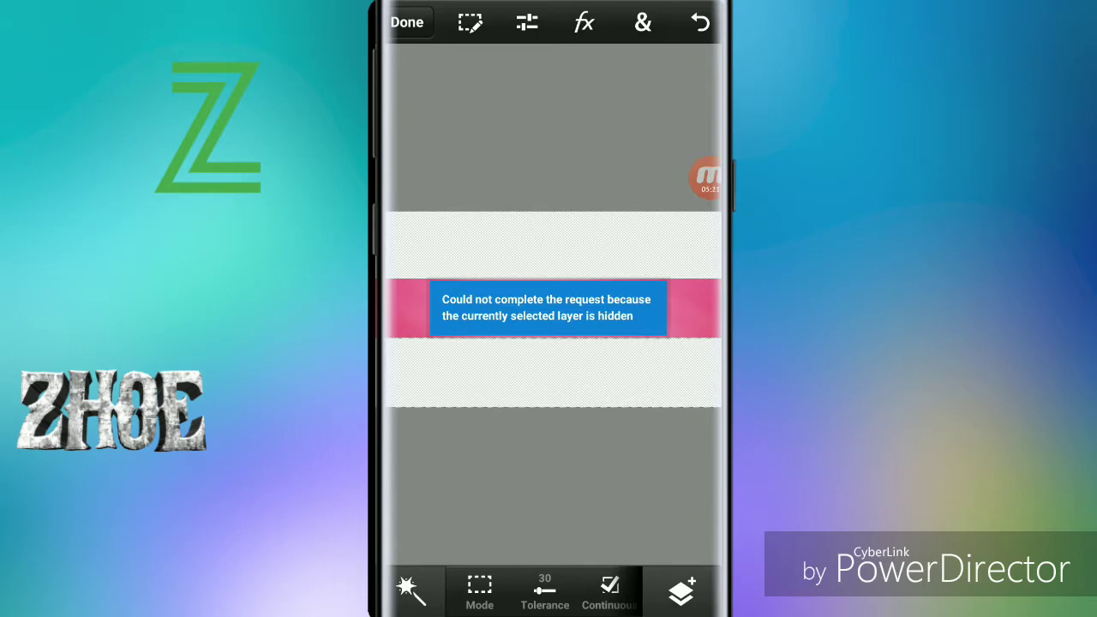
# - Delete the hidden top layer and begin adding a new layer
pyautogui.click(682, 591)
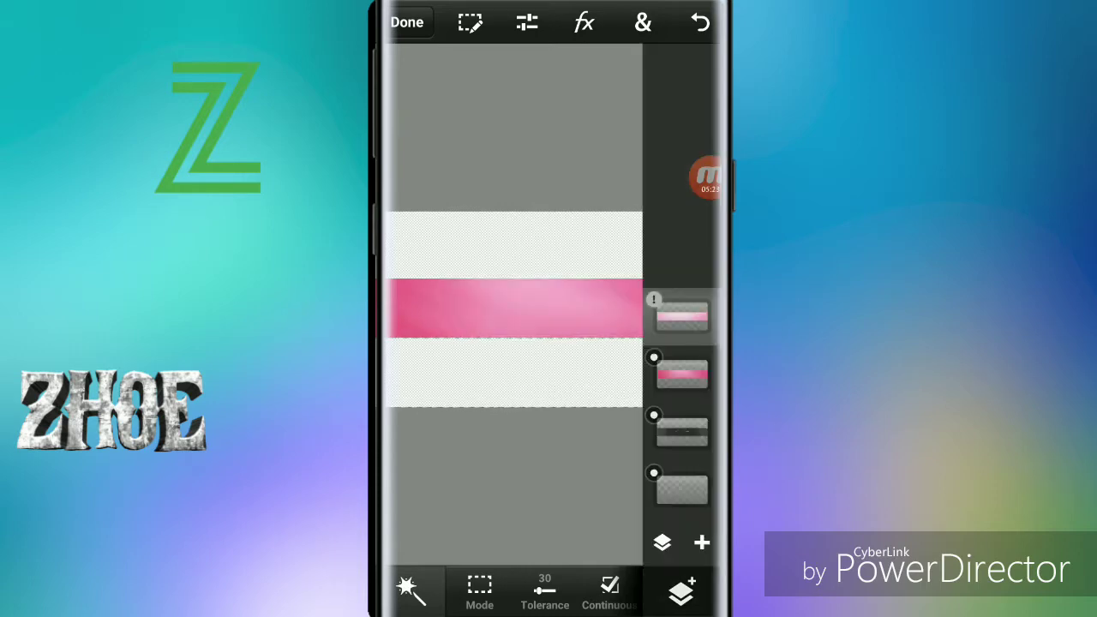
pyautogui.click(662, 541)
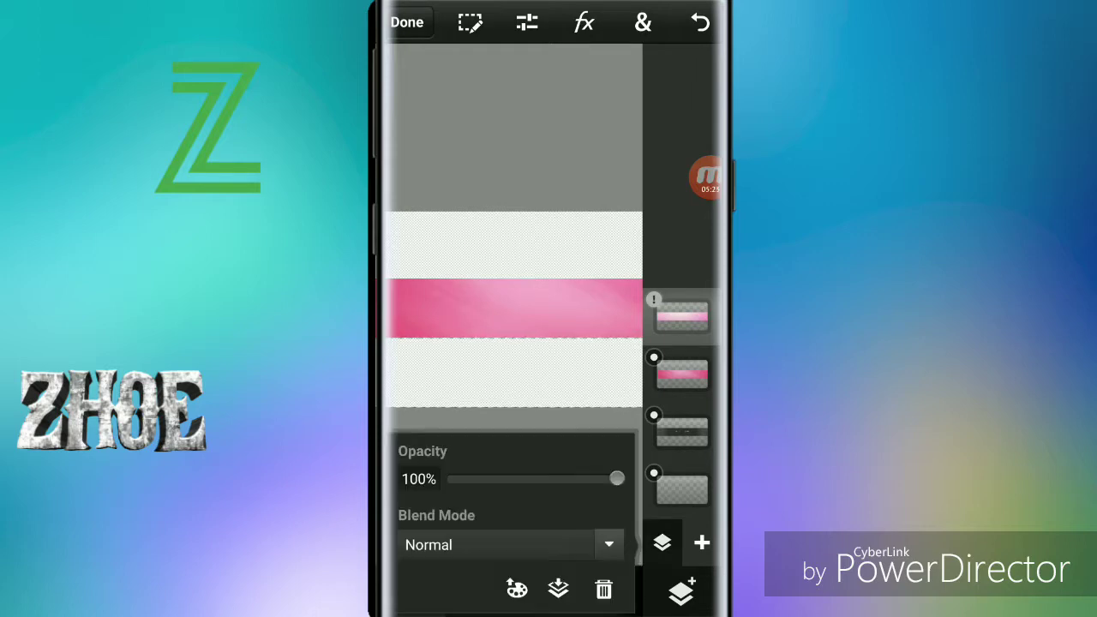
pyautogui.click(602, 588)
pyautogui.click(682, 591)
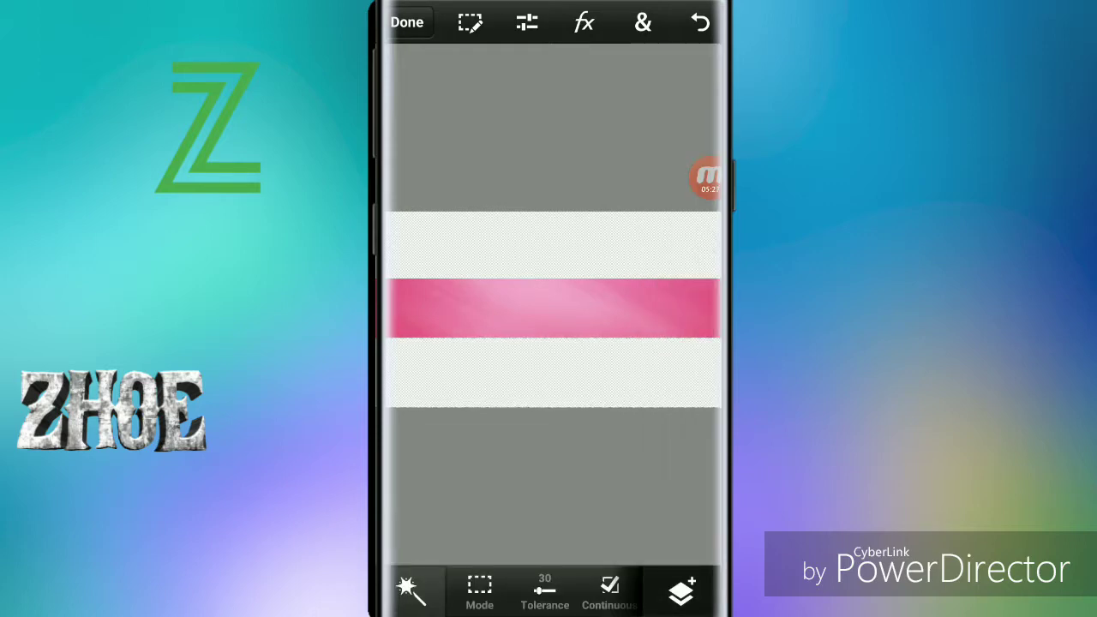
pyautogui.click(702, 541)
# - Add the ZHOE lettering image from the pixelLab folder as a new photo layer
pyautogui.click(548, 225)
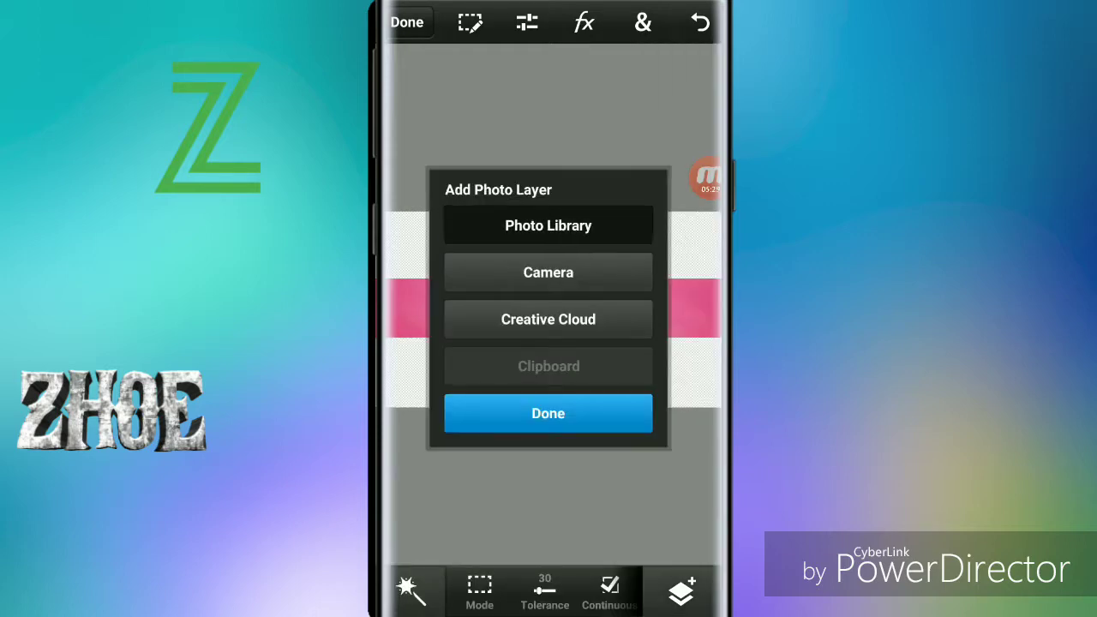
pyautogui.click(547, 225)
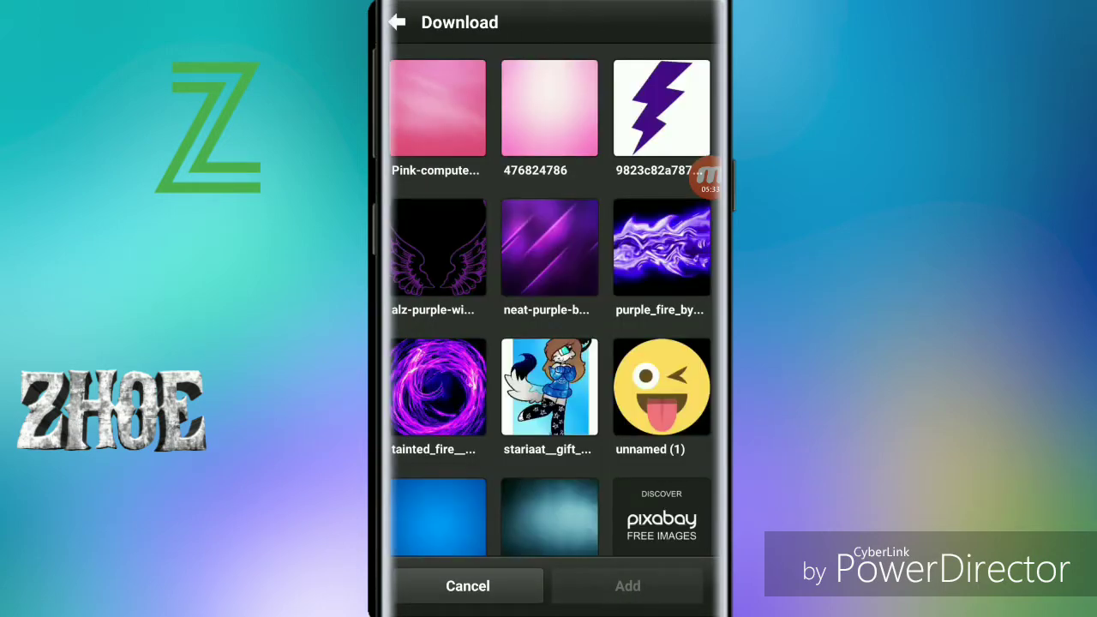
pyautogui.click(396, 22)
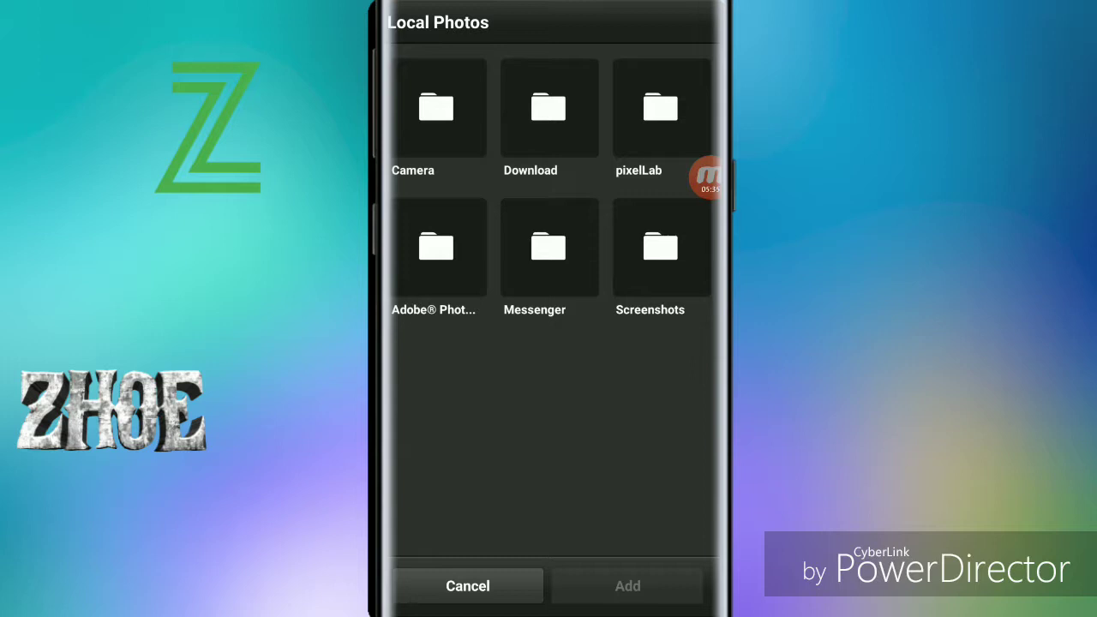
pyautogui.click(660, 120)
pyautogui.click(438, 107)
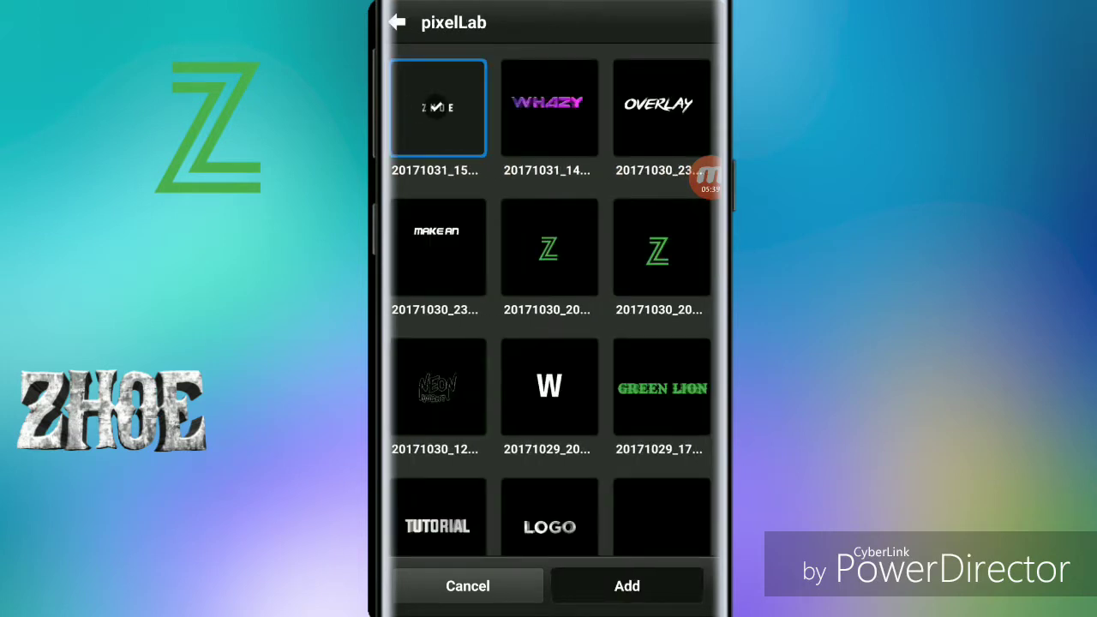
pyautogui.click(627, 585)
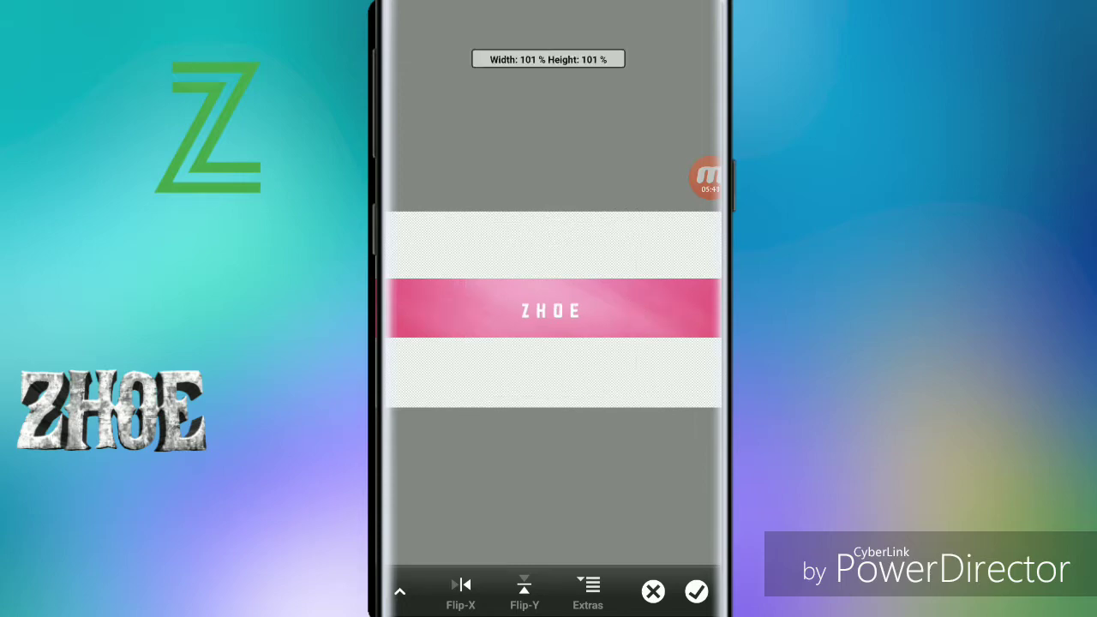
# - Enlarge the ZHOE lettering and centre it on the pink band
pyautogui.moveTo(461, 396); pyautogui.dragTo(421, 419)
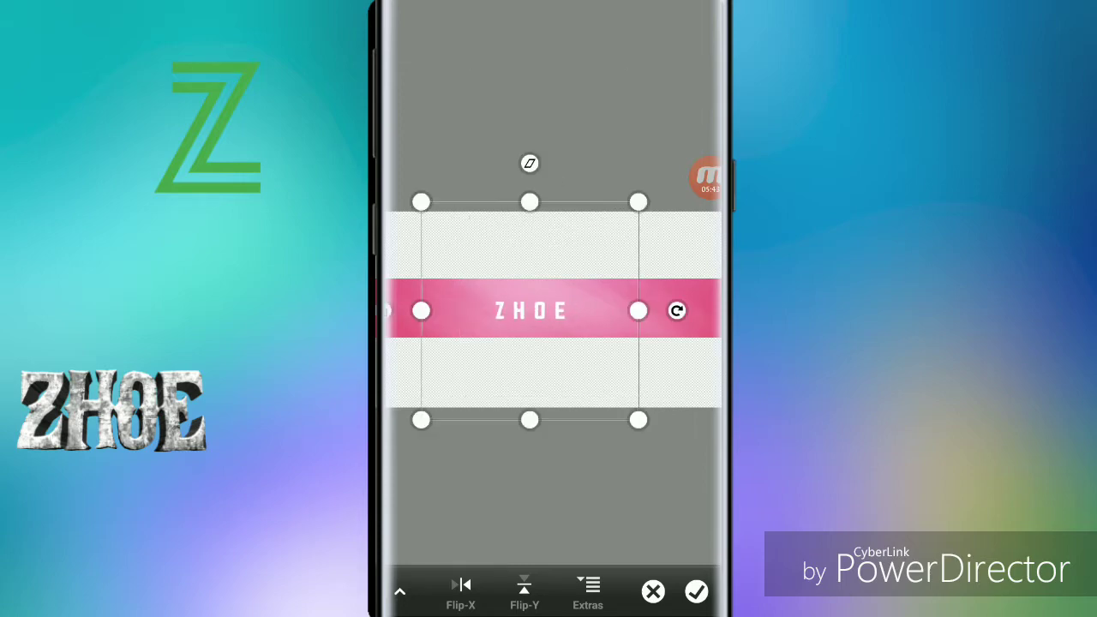
pyautogui.moveTo(638, 420); pyautogui.dragTo(745, 549)
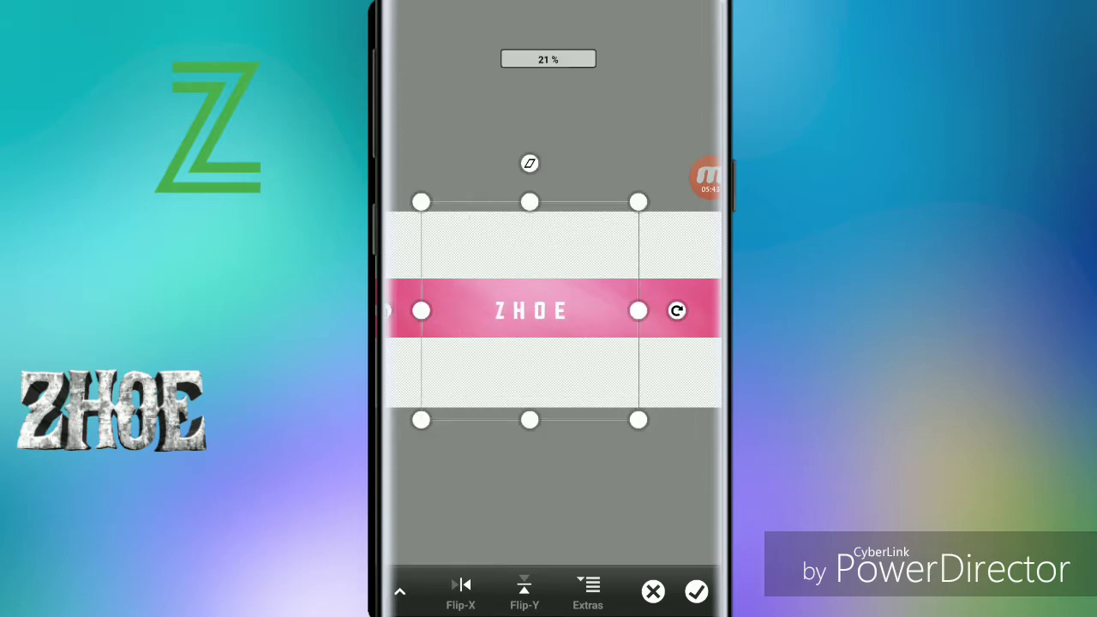
pyautogui.moveTo(545, 324); pyautogui.dragTo(571, 320)
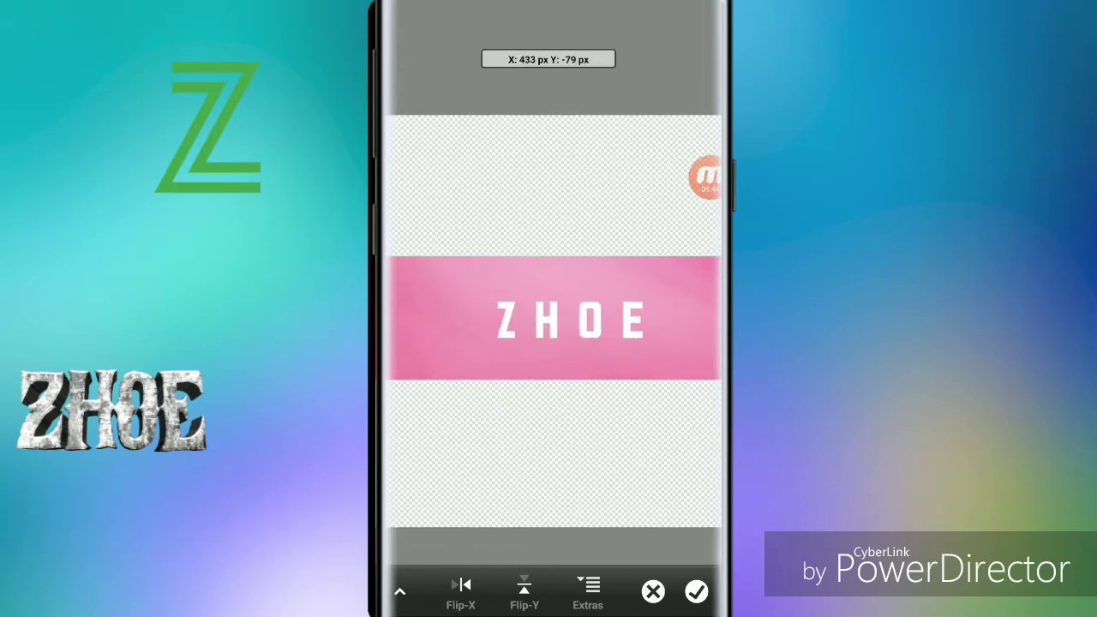
pyautogui.click(696, 592)
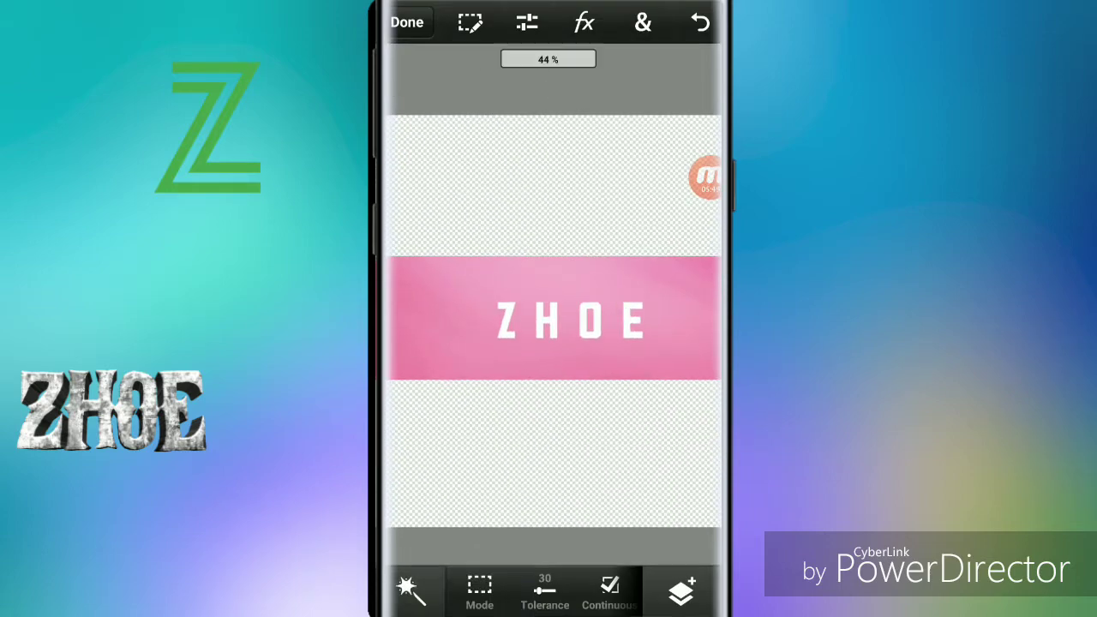
pyautogui.scroll(-5, 553, 321)
# - Toggle the third layer's visibility off and on, then bring up the painting tools
pyautogui.click(682, 591)
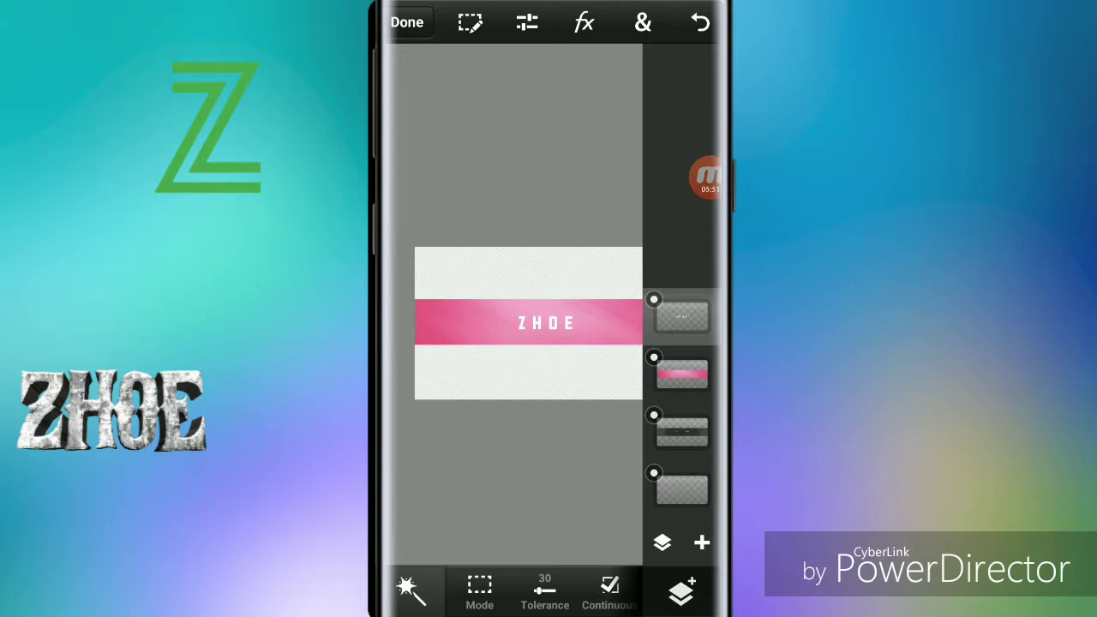
pyautogui.click(654, 416)
pyautogui.click(654, 415)
pyautogui.click(681, 592)
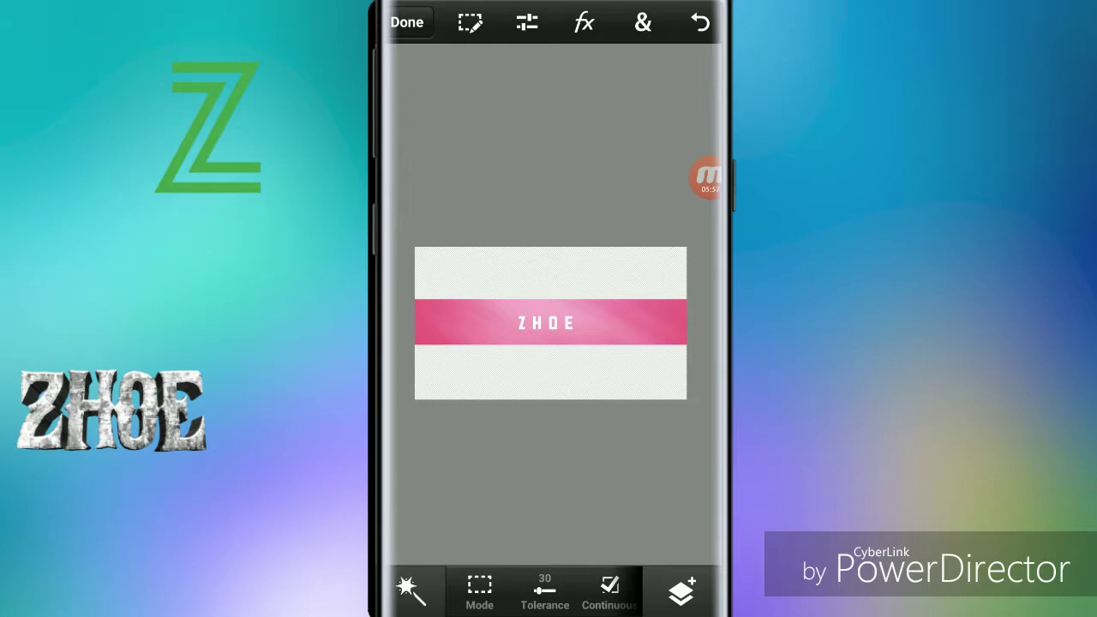
pyautogui.moveTo(411, 589); pyautogui.dragTo(410, 432)
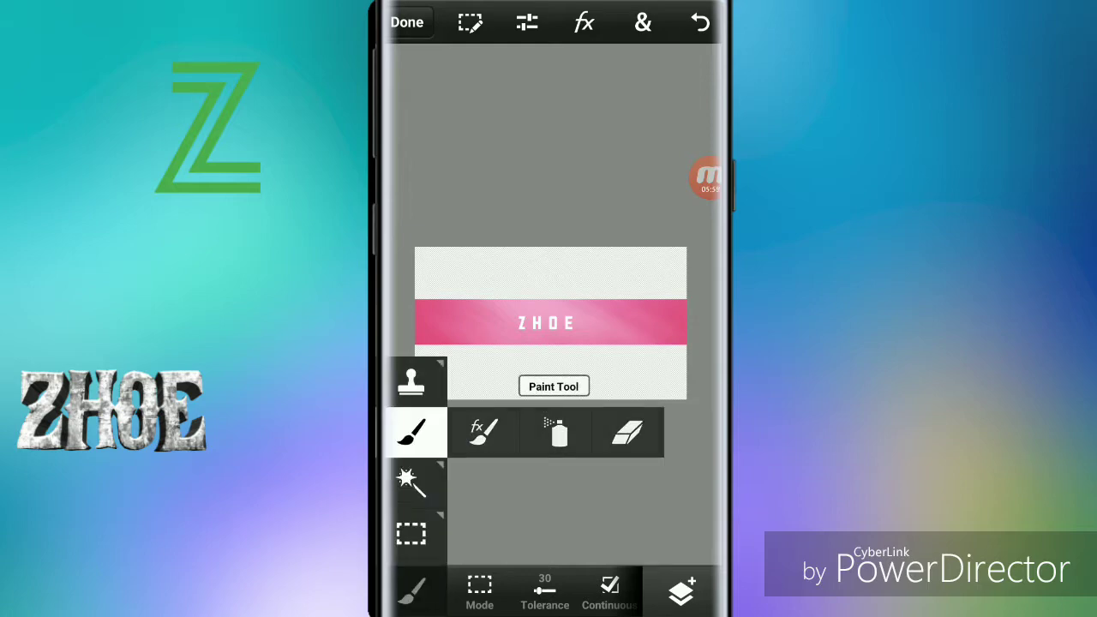
# - Pick the paint brush and try shadow strokes under Z and H, undoing them
pyautogui.click(410, 433)
pyautogui.scroll(3, 548, 323)
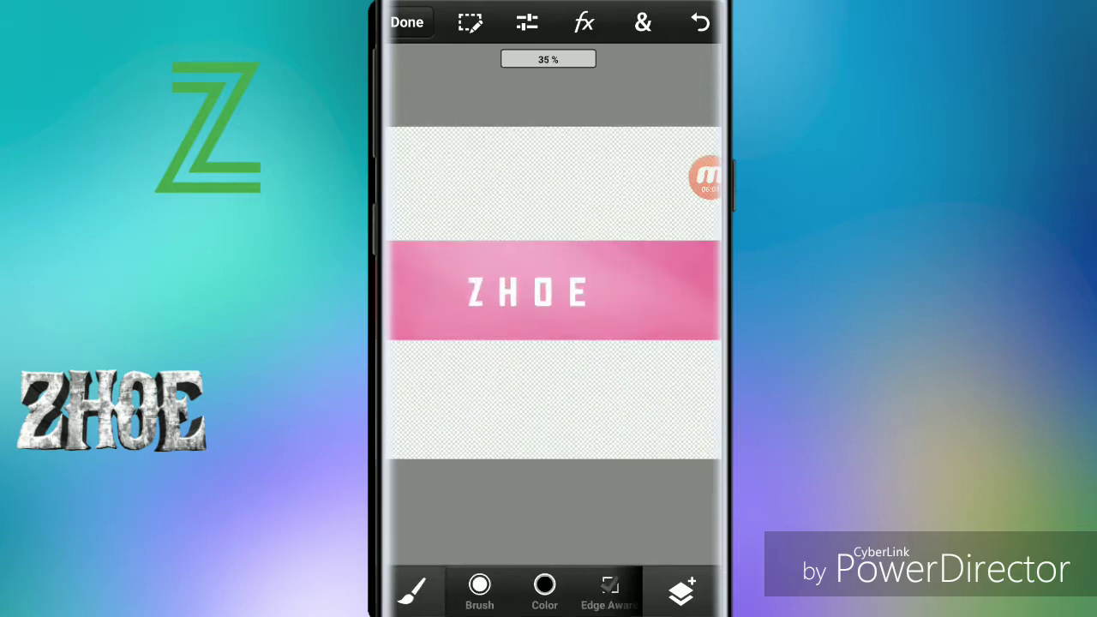
pyautogui.scroll(2, 548, 291)
pyautogui.scroll(3, 549, 240)
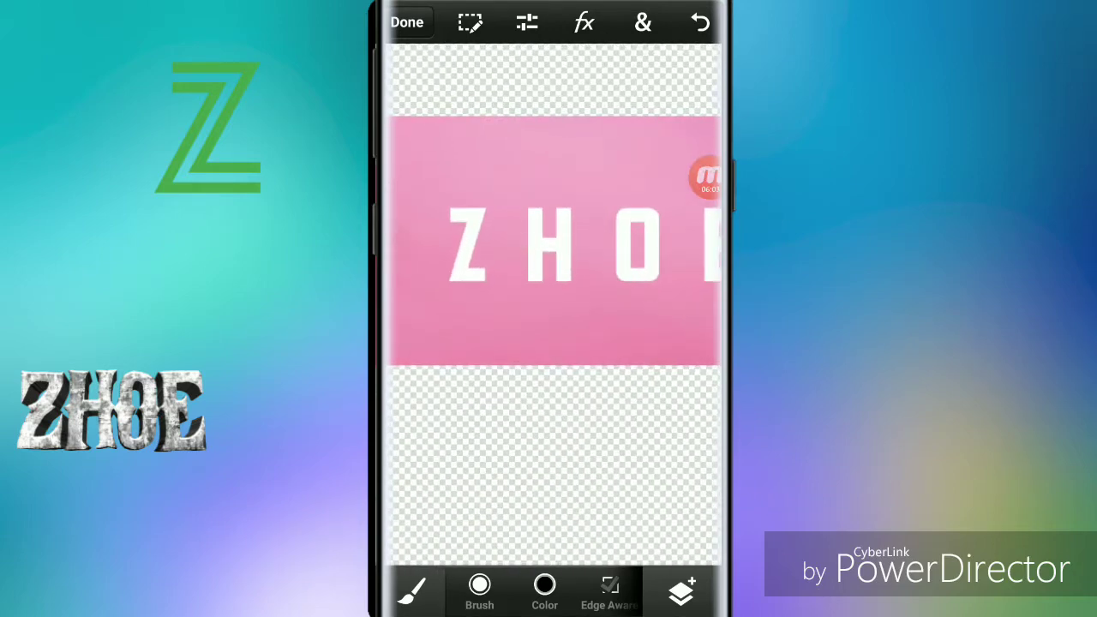
pyautogui.moveTo(447, 293); pyautogui.dragTo(536, 296)
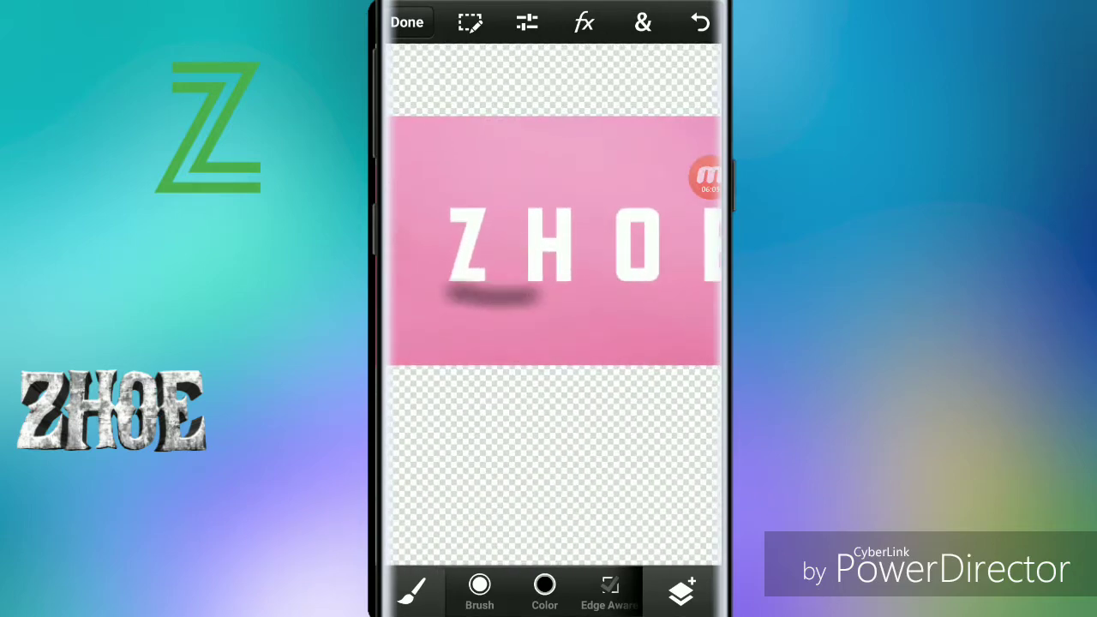
pyautogui.click(700, 22)
pyautogui.moveTo(450, 287)
pyautogui.mouseDown()
pyautogui.moveTo(481, 285)
pyautogui.moveTo(444, 293)
pyautogui.mouseUp()
pyautogui.click(700, 22)
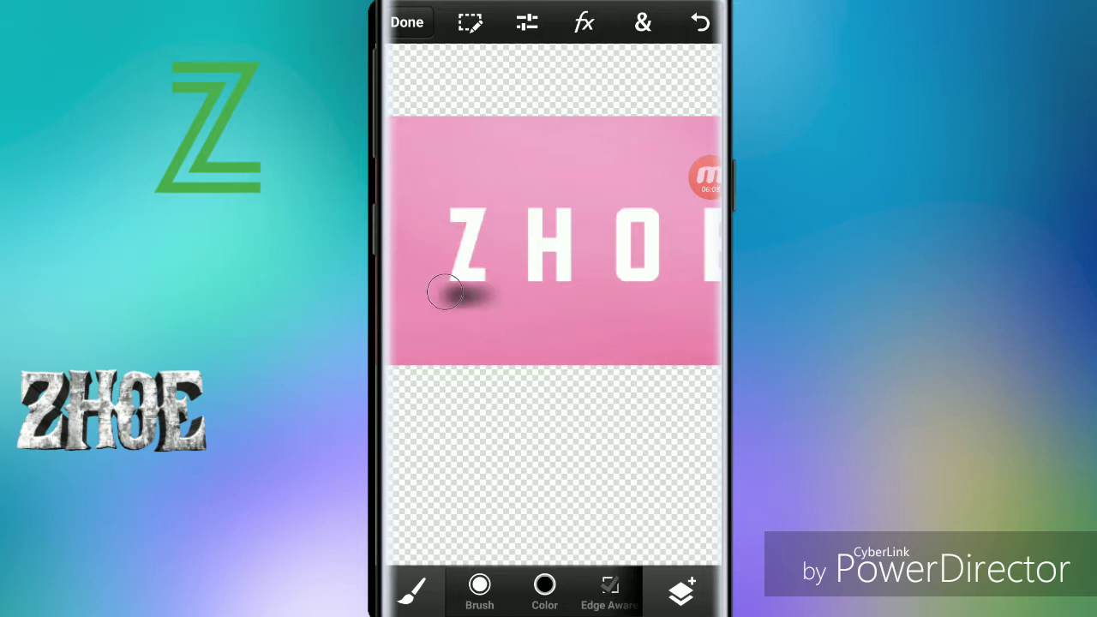
# - Brush dark shadows under the H, O and E, redrawing a shorter E shadow
pyautogui.moveTo(529, 293); pyautogui.dragTo(660, 289)
pyautogui.moveTo(600, 257); pyautogui.dragTo(462, 223)
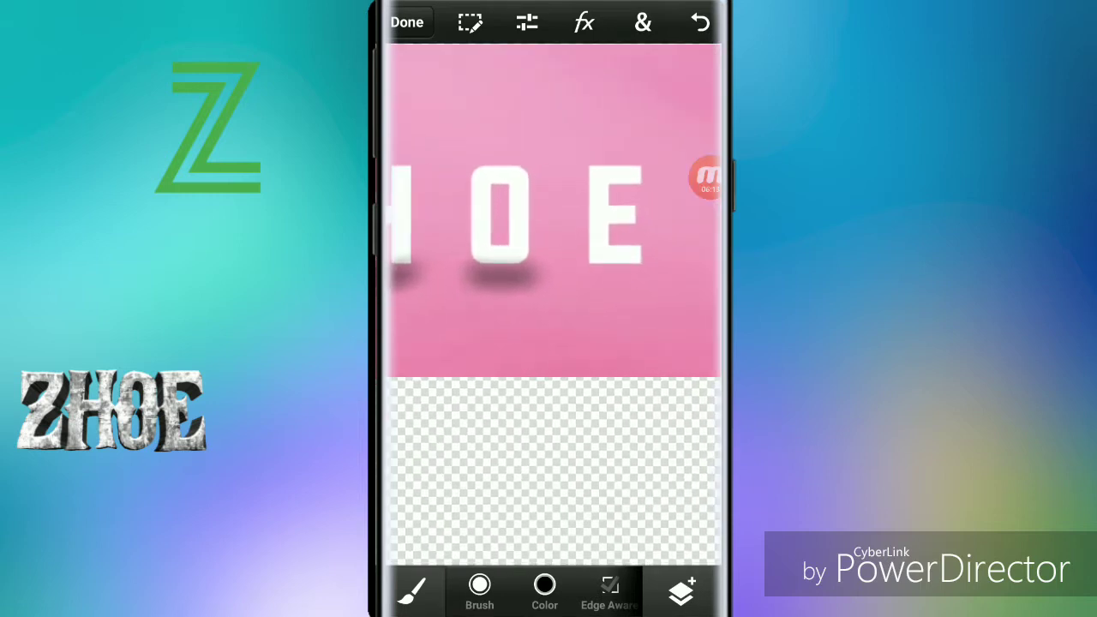
pyautogui.moveTo(569, 272); pyautogui.dragTo(658, 273)
pyautogui.click(700, 23)
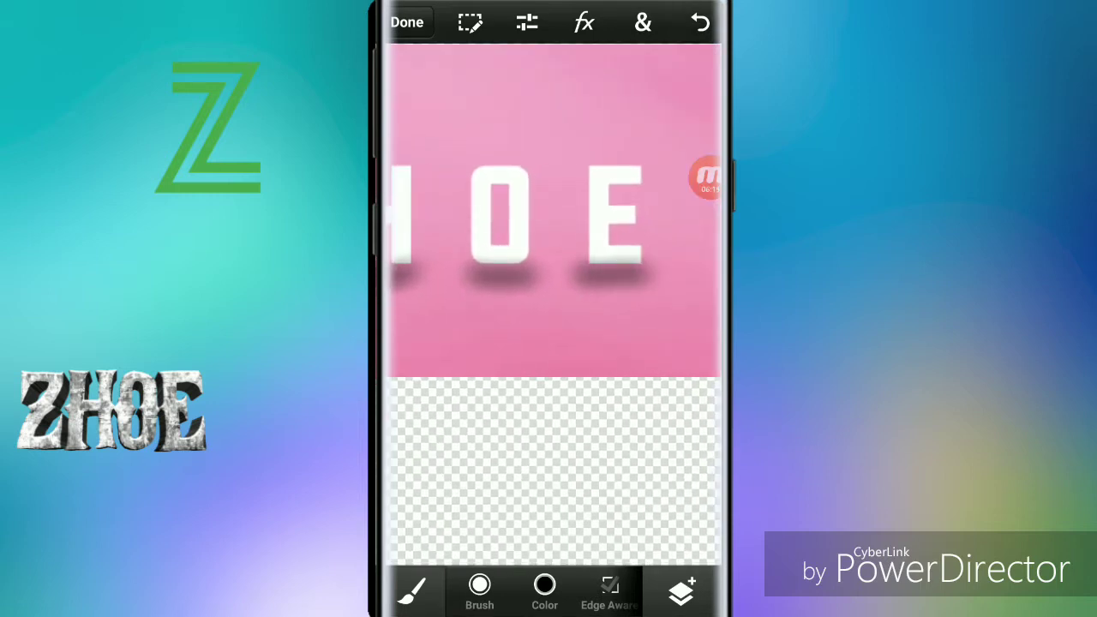
pyautogui.moveTo(570, 272); pyautogui.dragTo(647, 276)
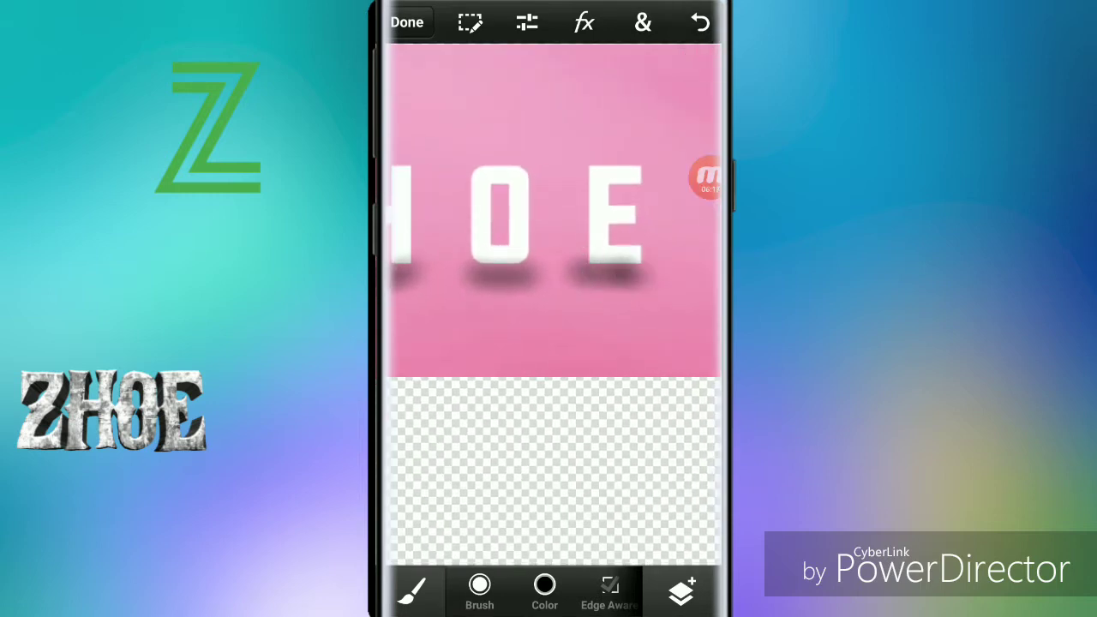
# - Undo the shadow strokes one by one until the letters are plain white
pyautogui.scroll(-3, 554, 258)
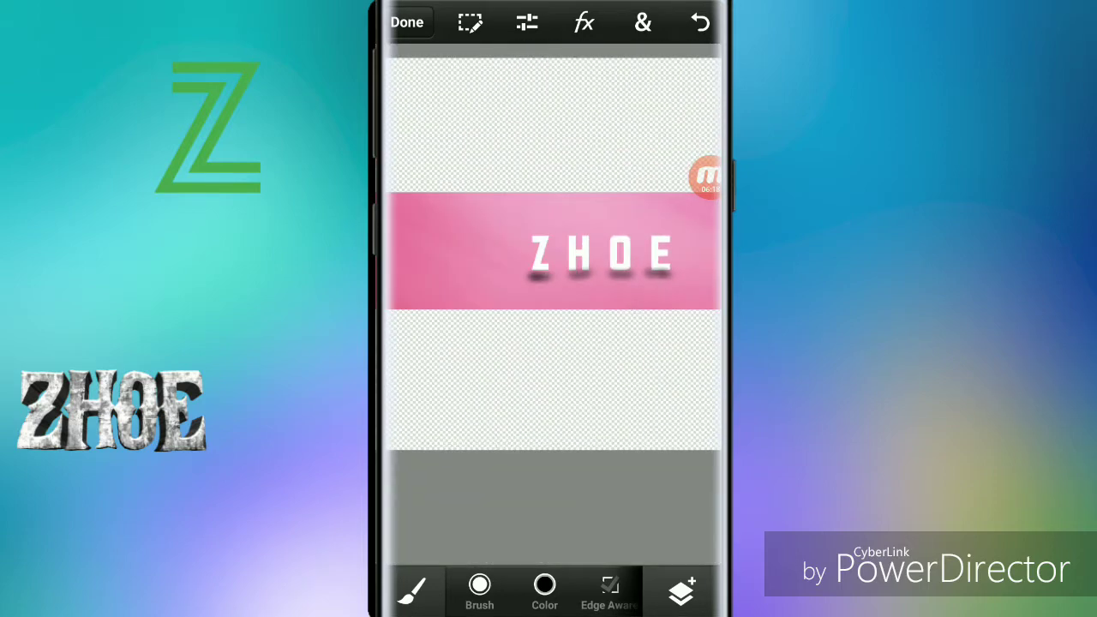
pyautogui.scroll(-2, 553, 257)
pyautogui.scroll(-1, 553, 257)
pyautogui.scroll(5, 554, 257)
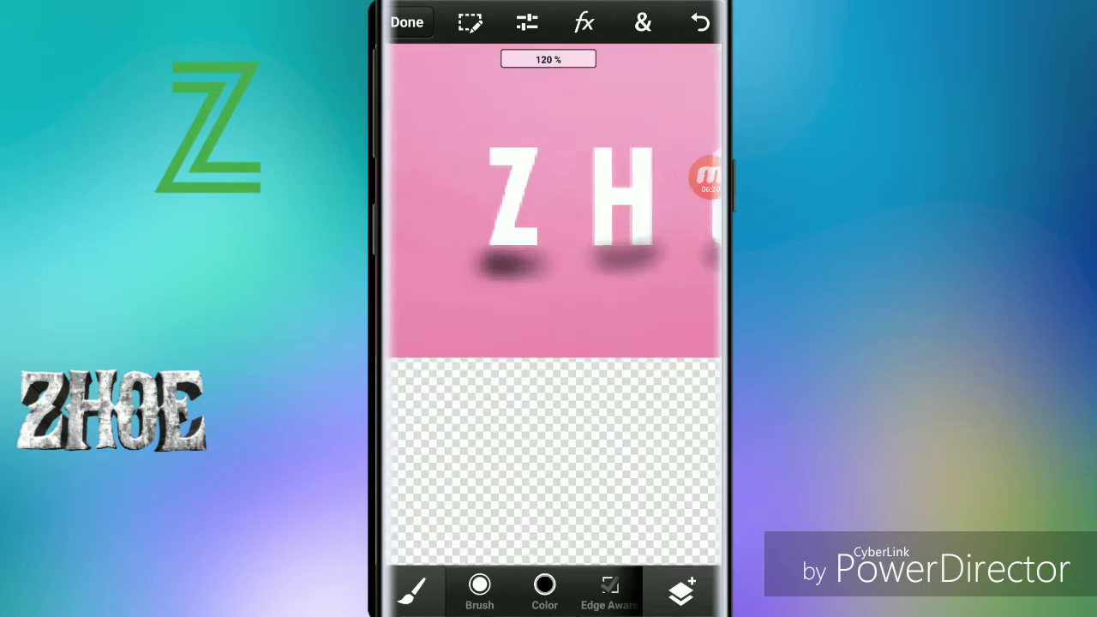
pyautogui.scroll(1, 553, 257)
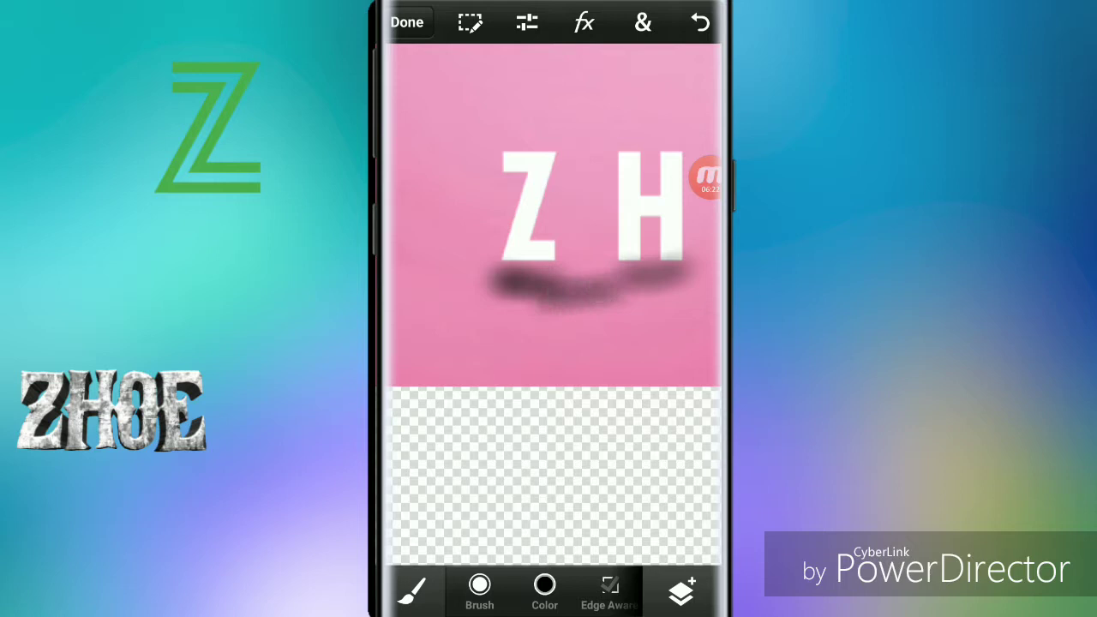
pyautogui.click(700, 22)
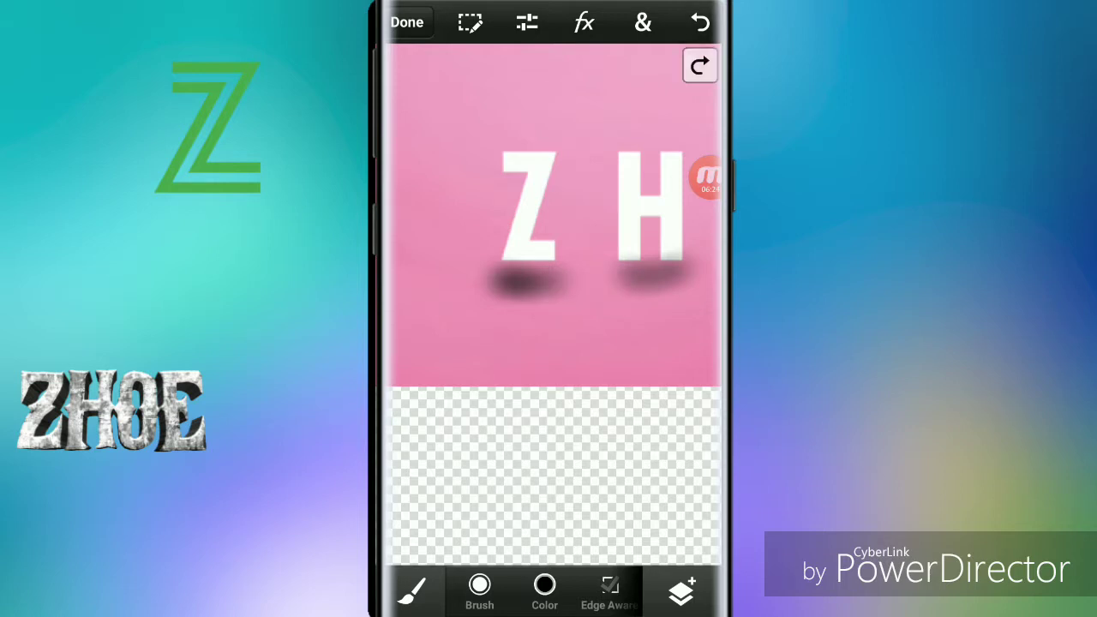
pyautogui.click(700, 22)
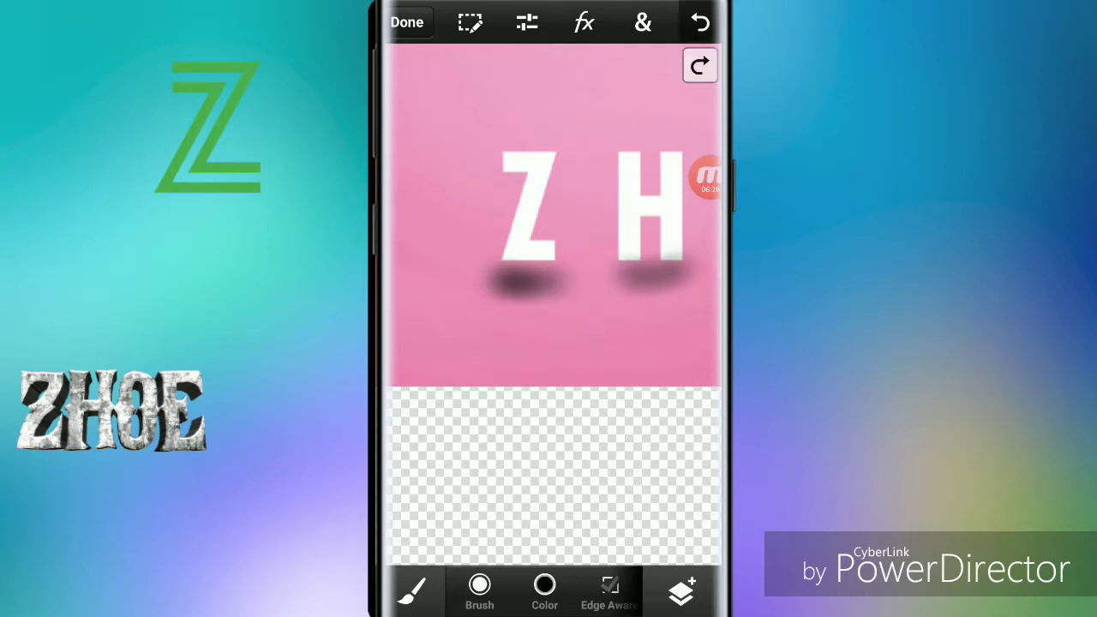
pyautogui.click(700, 22)
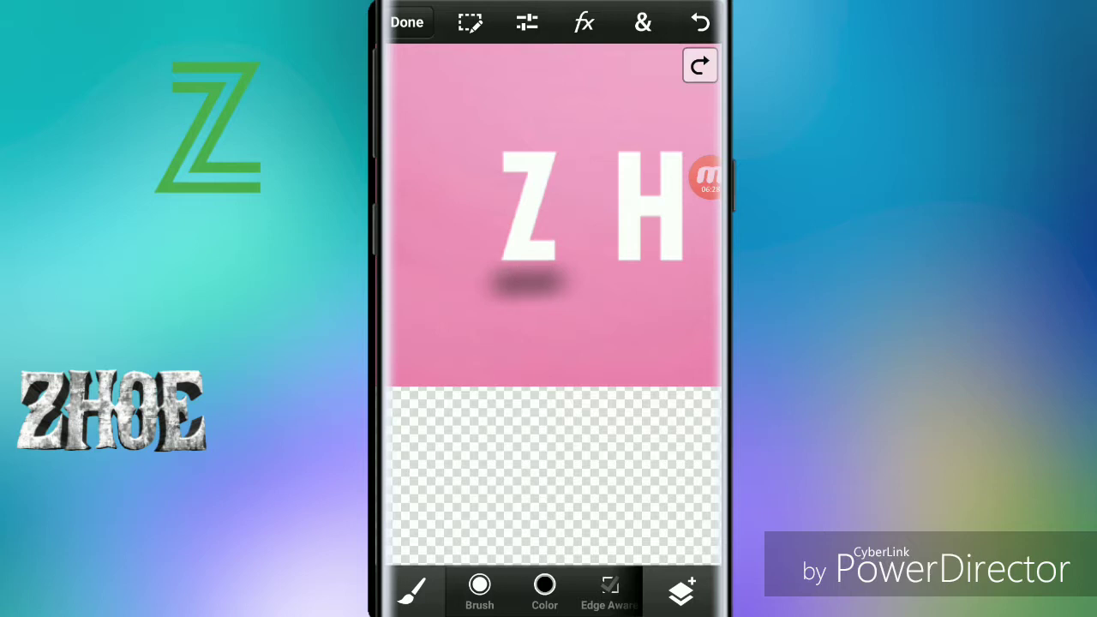
pyautogui.click(700, 23)
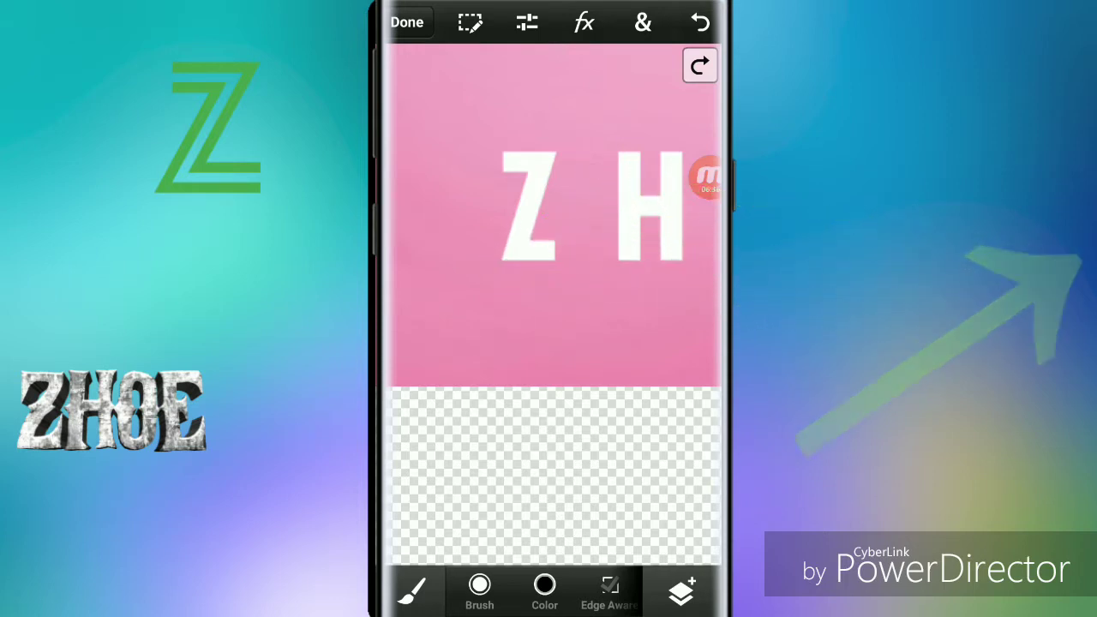
# - Zoom out and finish editing the banner with Done
pyautogui.scroll(-3, 555, 299)
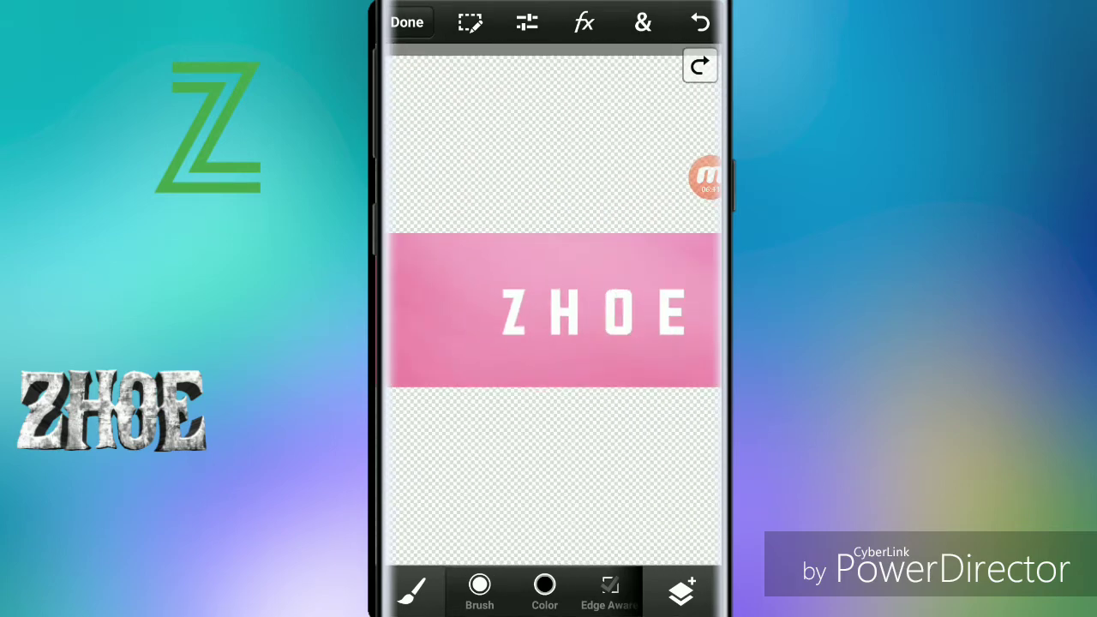
pyautogui.scroll(-3, 555, 300)
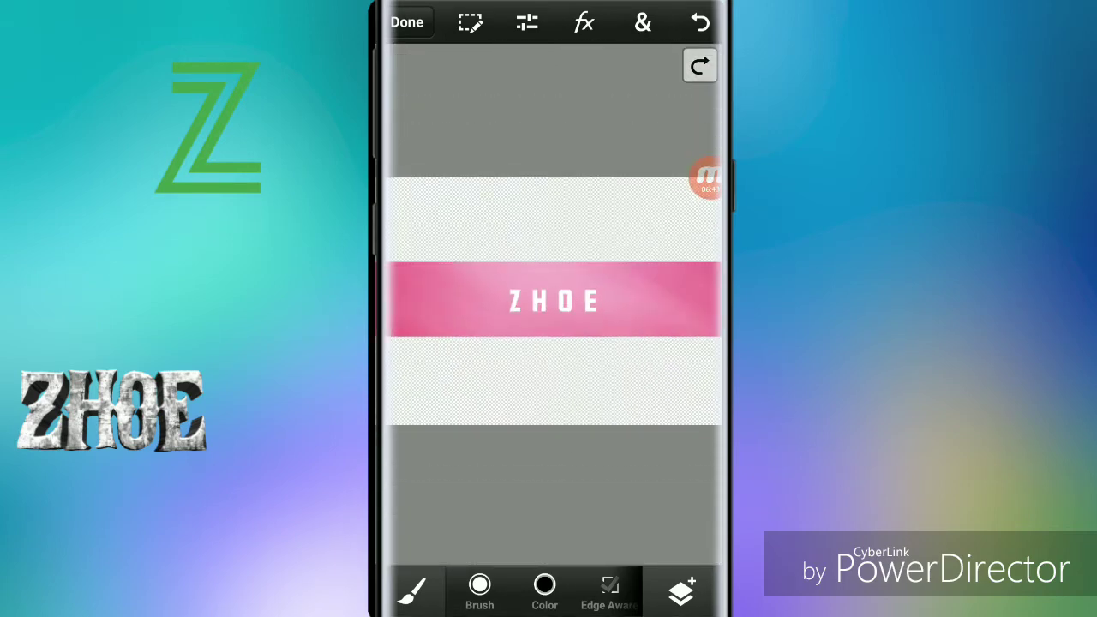
pyautogui.click(407, 22)
# - Save the project, then export Untitled37 to the phone gallery as a PNG
pyautogui.click(548, 294)
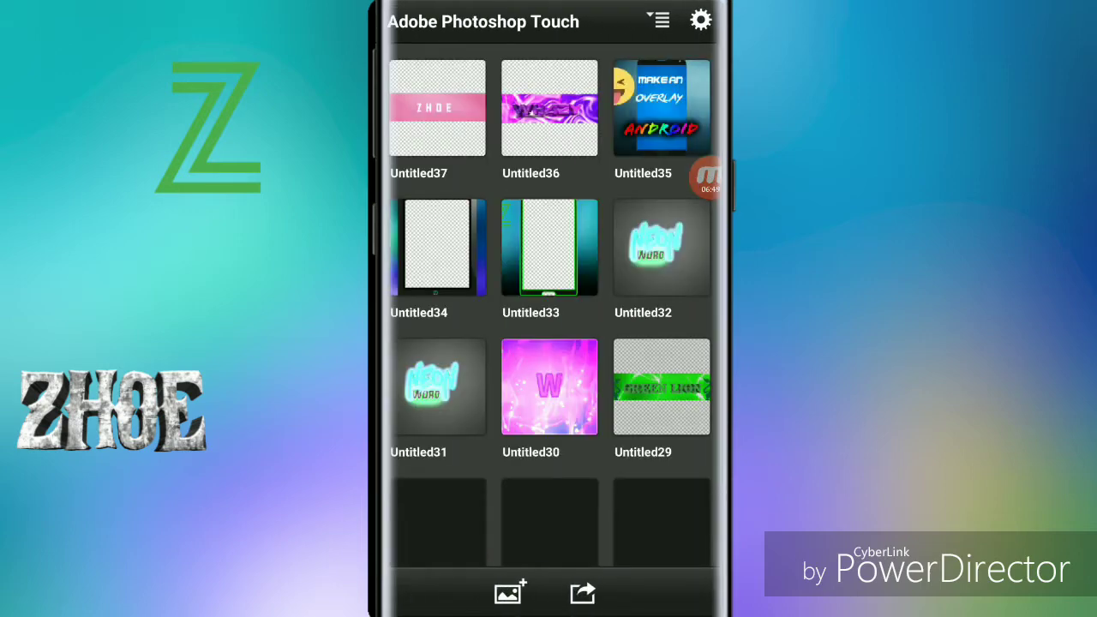
pyautogui.click(581, 593)
pyautogui.click(564, 490)
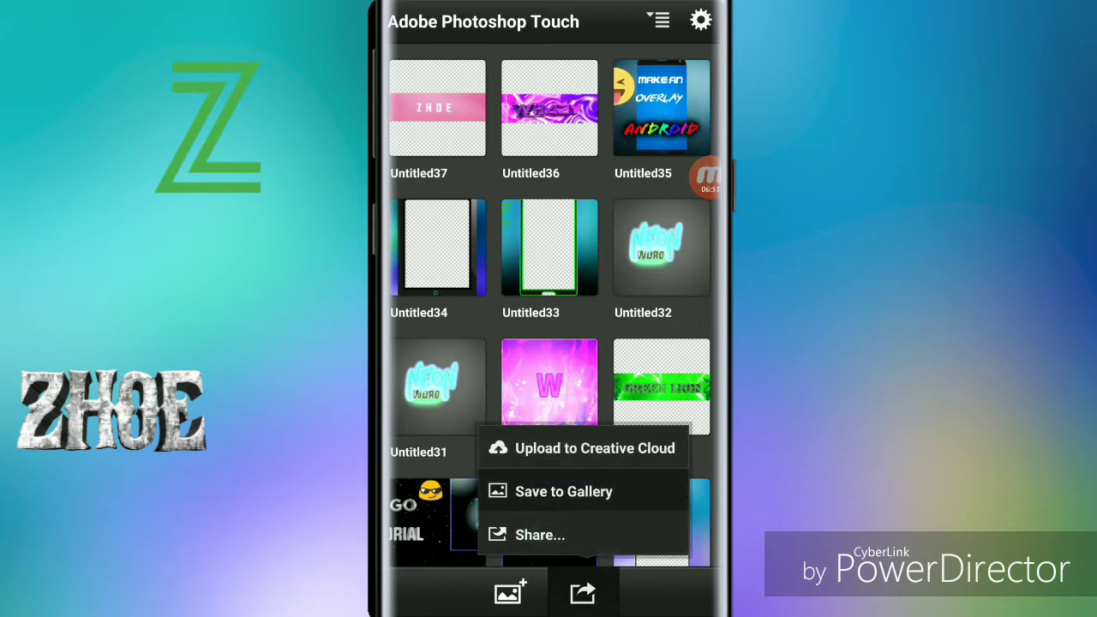
pyautogui.click(540, 529)
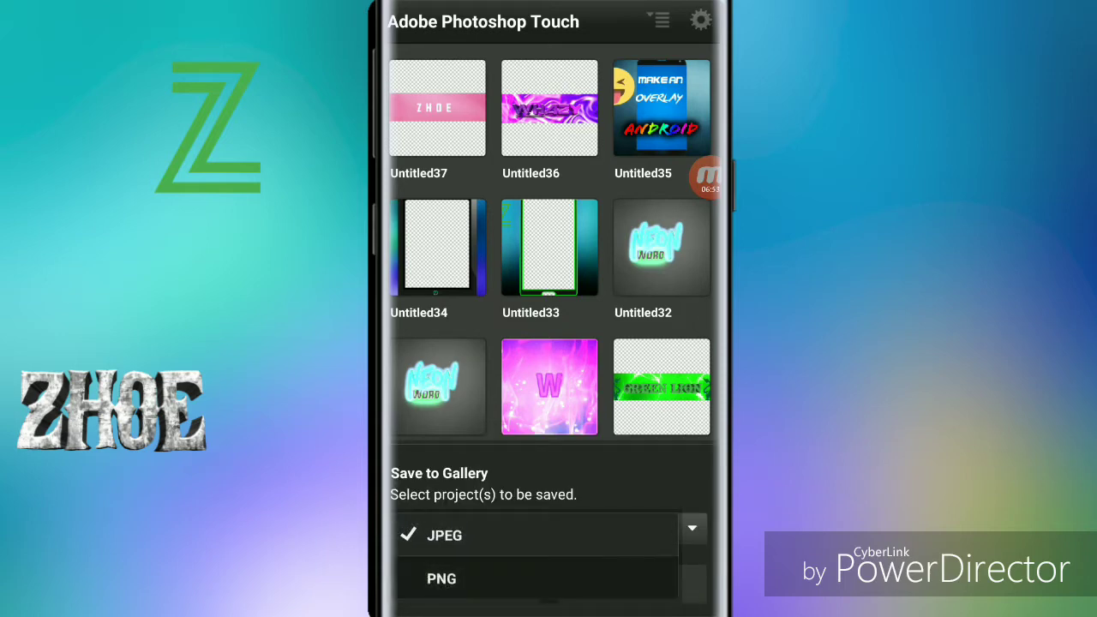
pyautogui.click(428, 578)
pyautogui.click(437, 107)
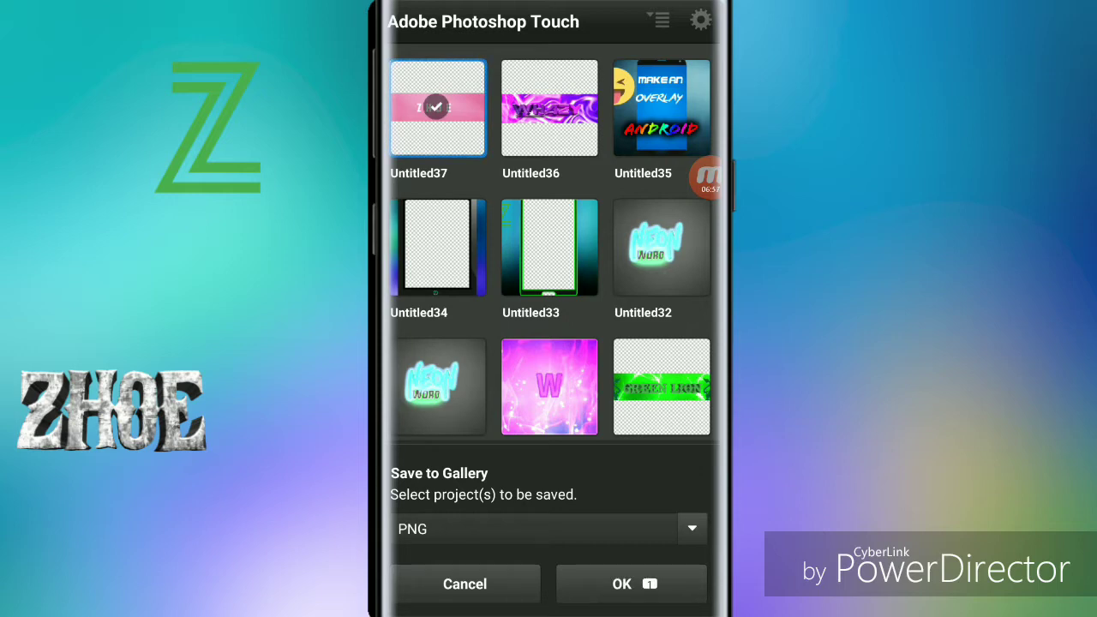
pyautogui.click(632, 583)
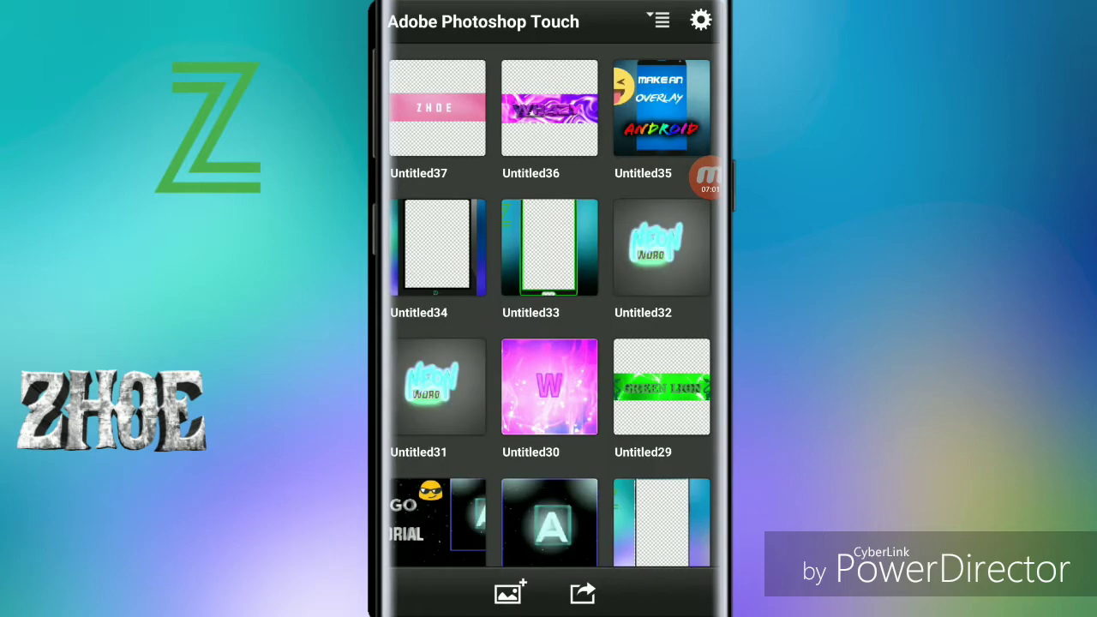
# - Launch YouTube from the home screen's Google folder and scroll through the feed
pyautogui.press('super')
pyautogui.moveTo(446, 343); pyautogui.dragTo(668, 343)
pyautogui.click(673, 245)
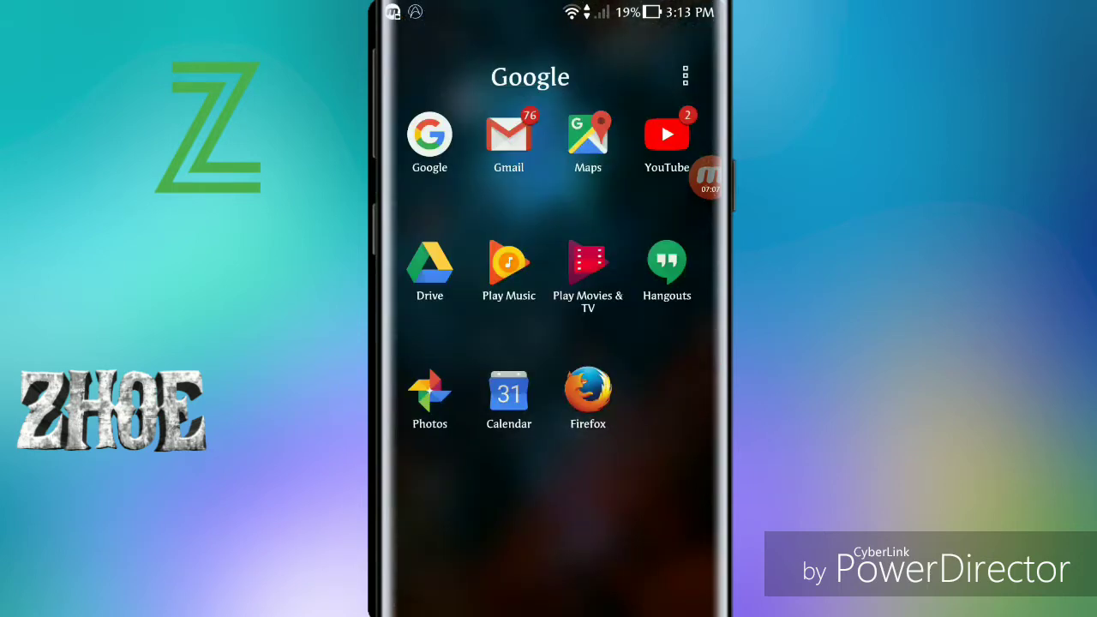
pyautogui.click(666, 137)
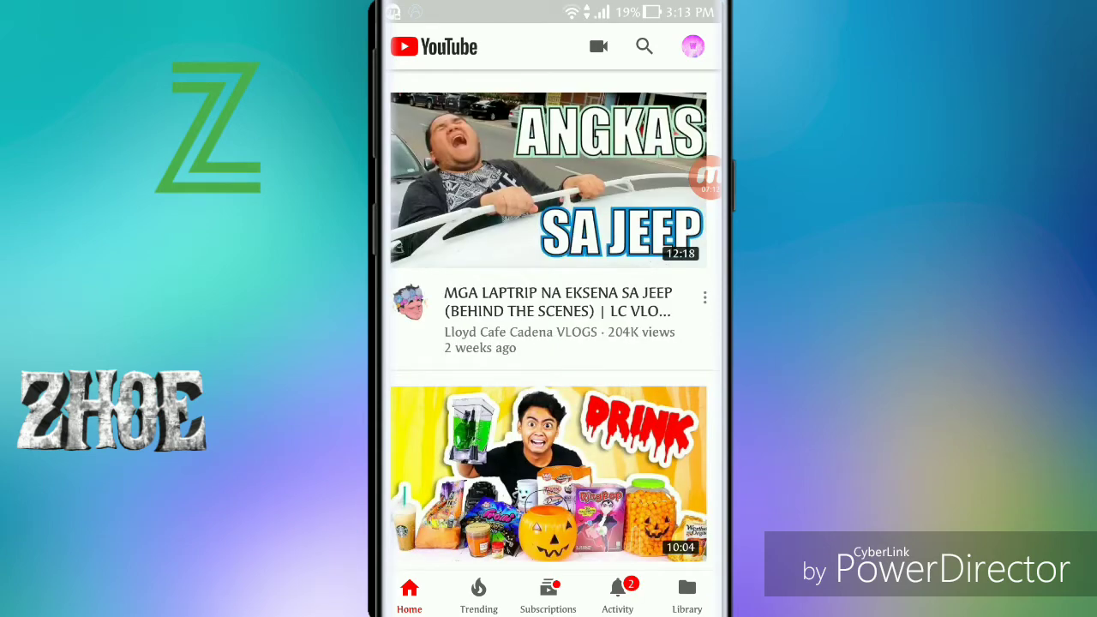
pyautogui.scroll(-2, 548, 326)
pyautogui.scroll(-5, 548, 326)
pyautogui.scroll(-2, 549, 326)
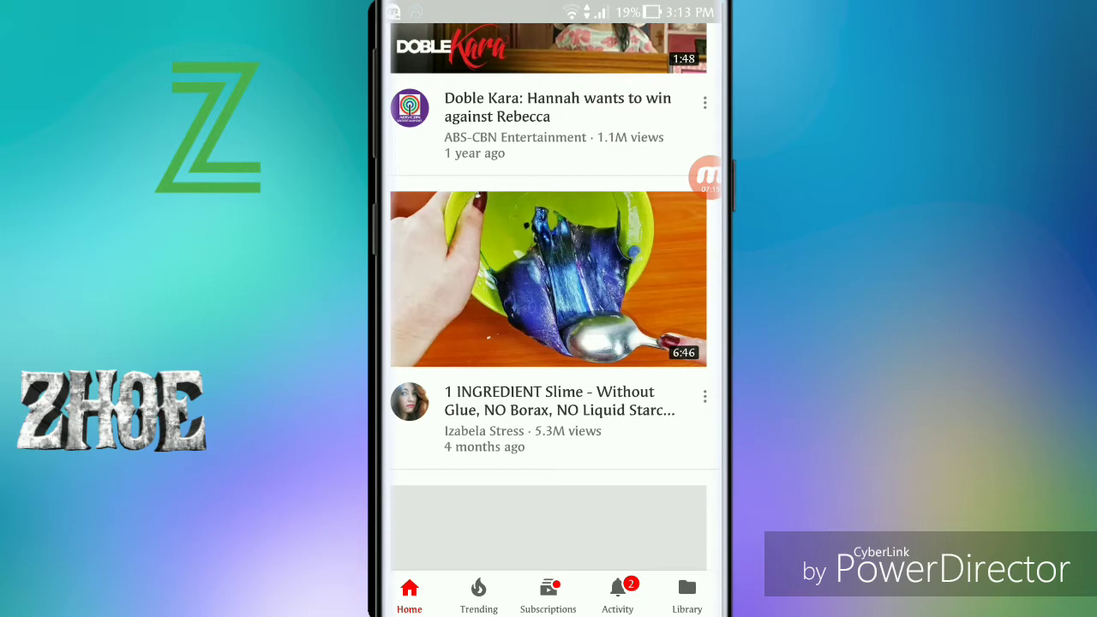
pyautogui.scroll(3, 548, 326)
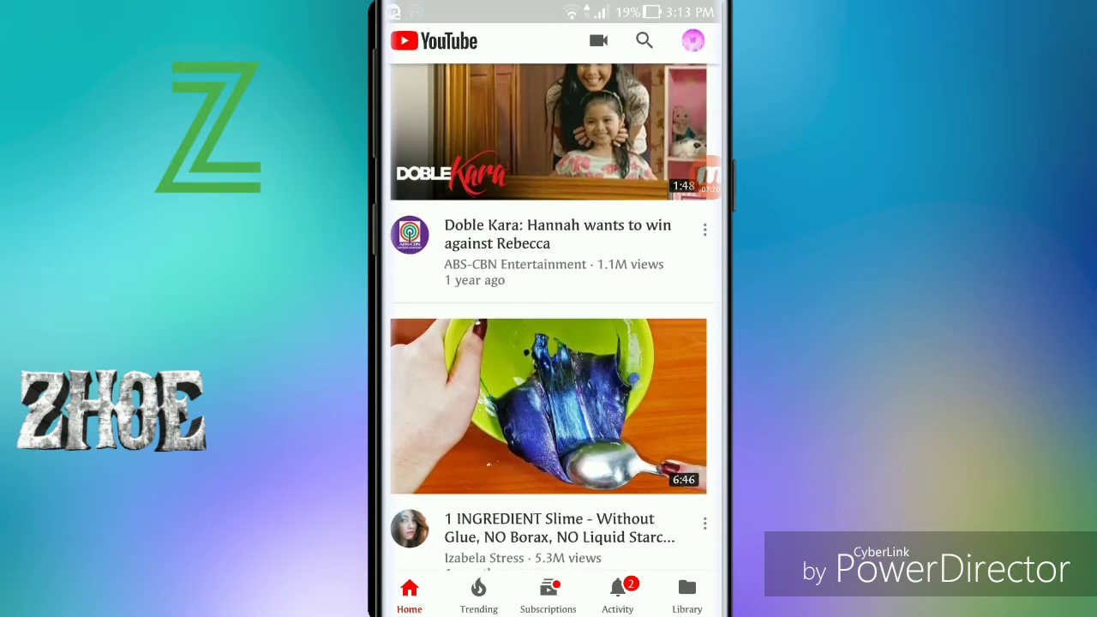
pyautogui.scroll(1, 548, 325)
pyautogui.scroll(2, 548, 325)
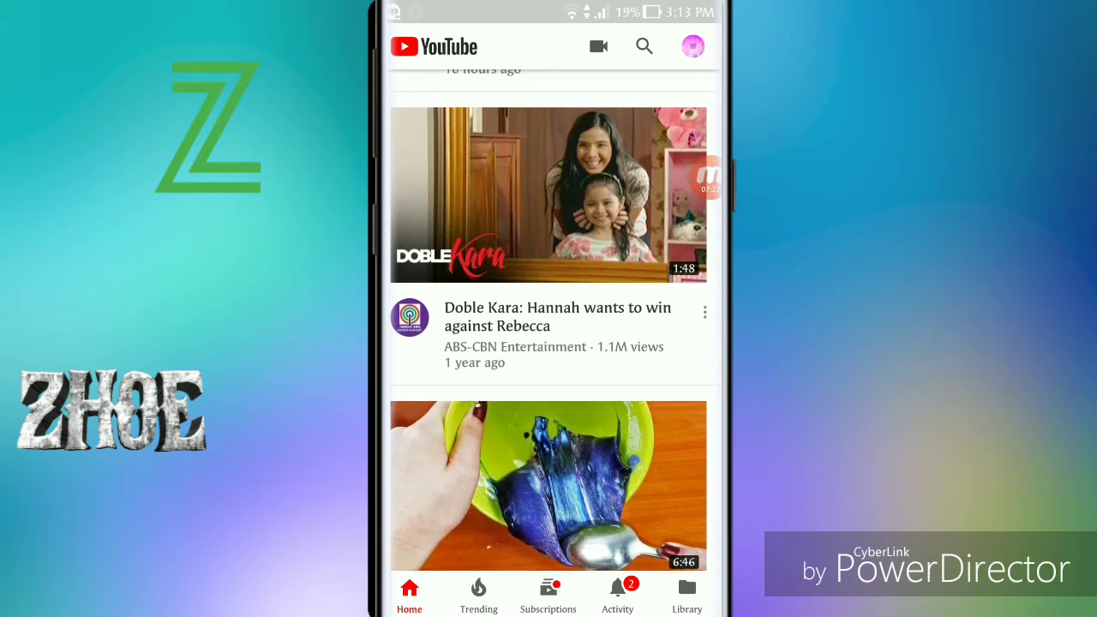
# - Visit the whazy channel's settings, then go back to the home feed
pyautogui.click(693, 46)
pyautogui.click(497, 183)
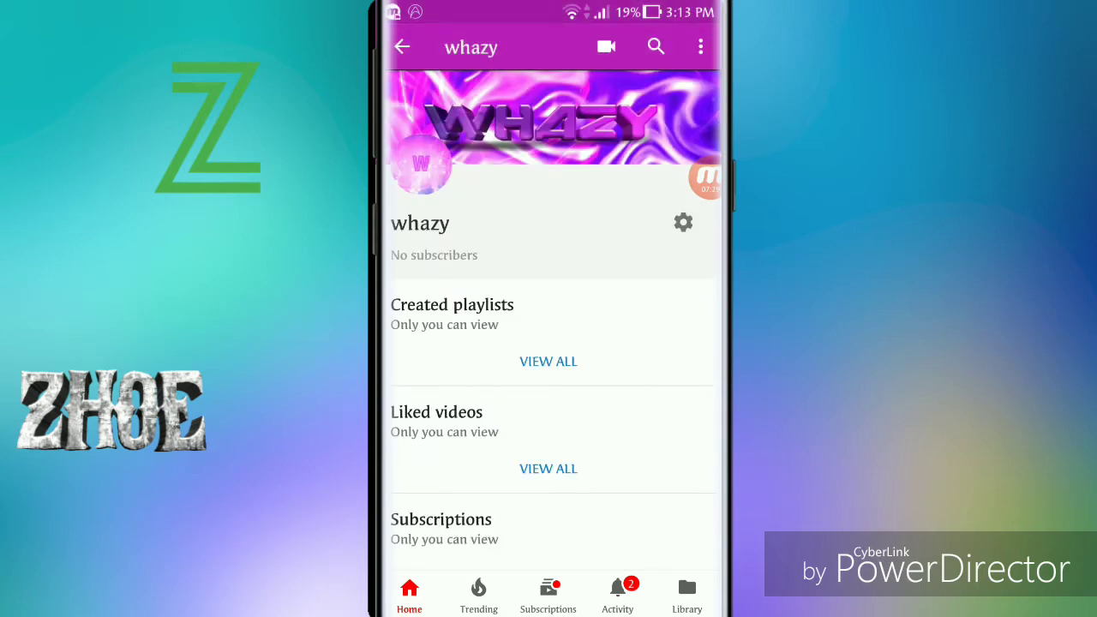
pyautogui.click(682, 222)
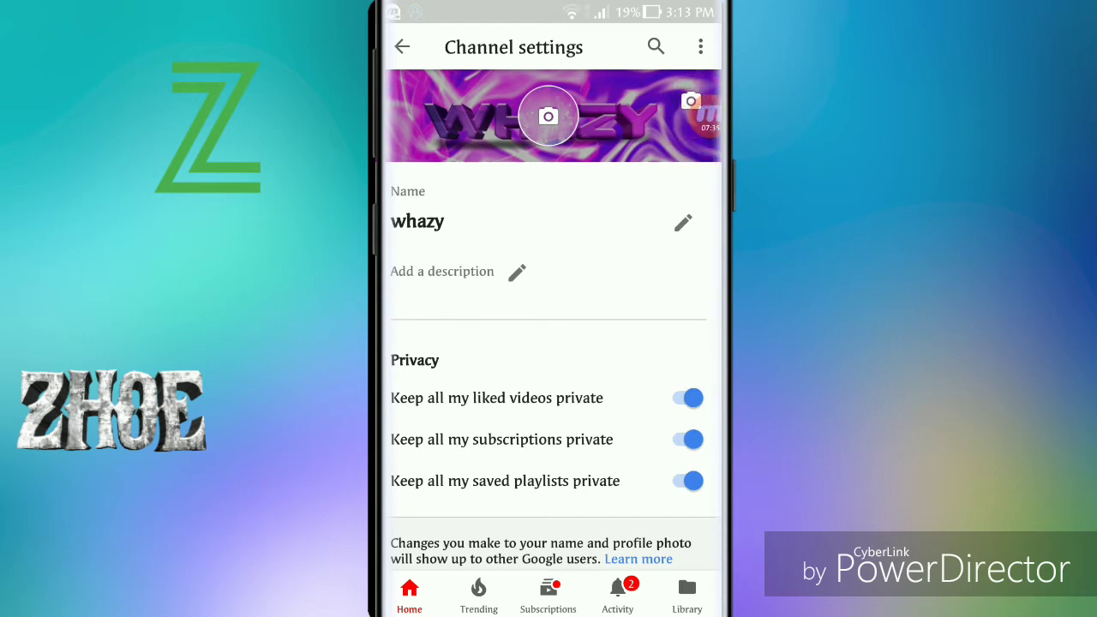
pyautogui.click(402, 46)
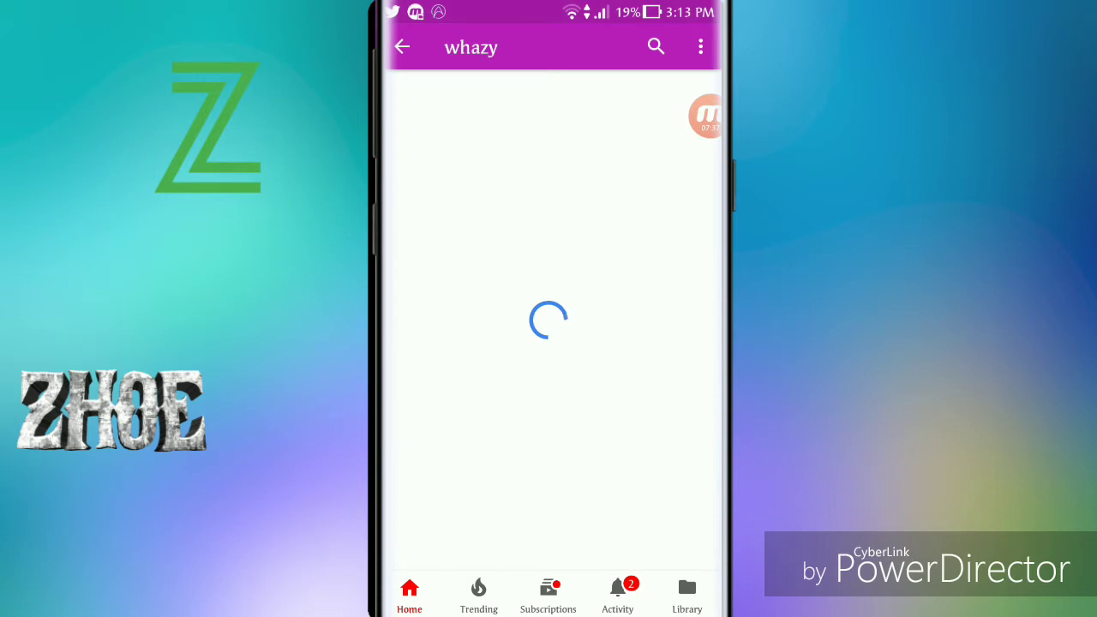
pyautogui.click(402, 46)
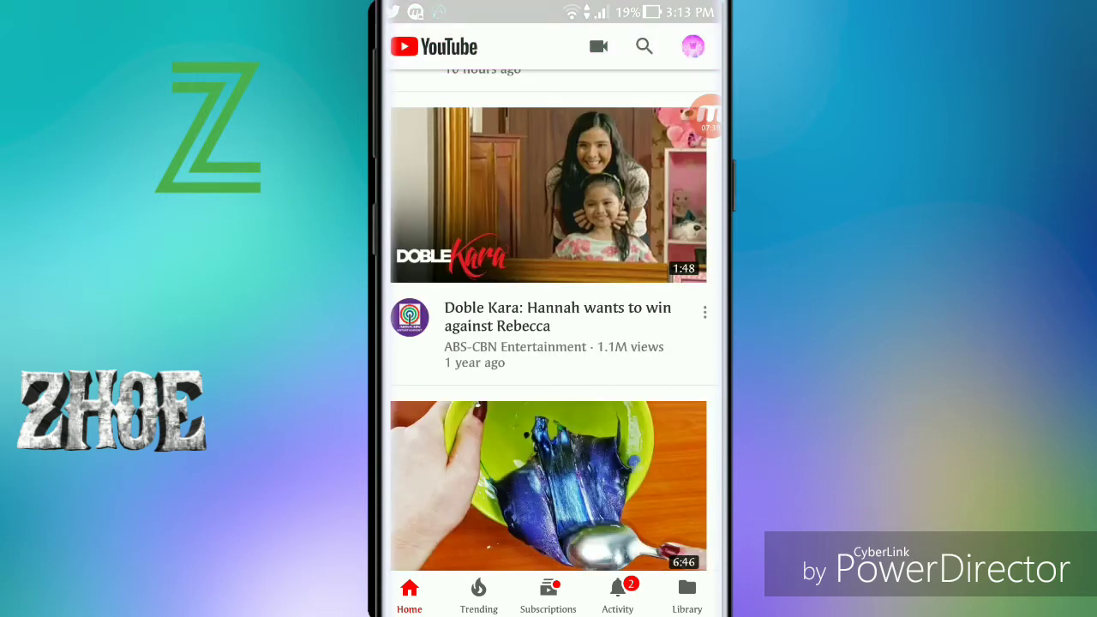